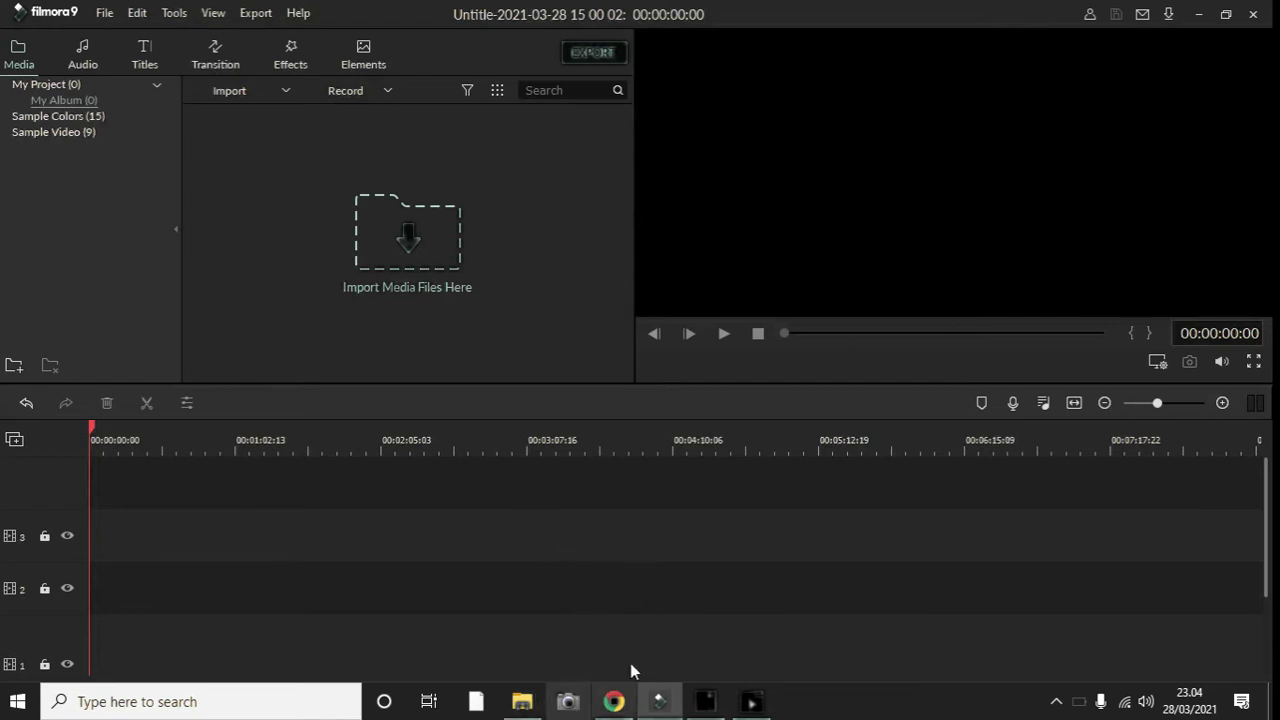
Open the buat video folder and view slide images 1 to 3 in the photo viewer.
mouse_move(525, 703)
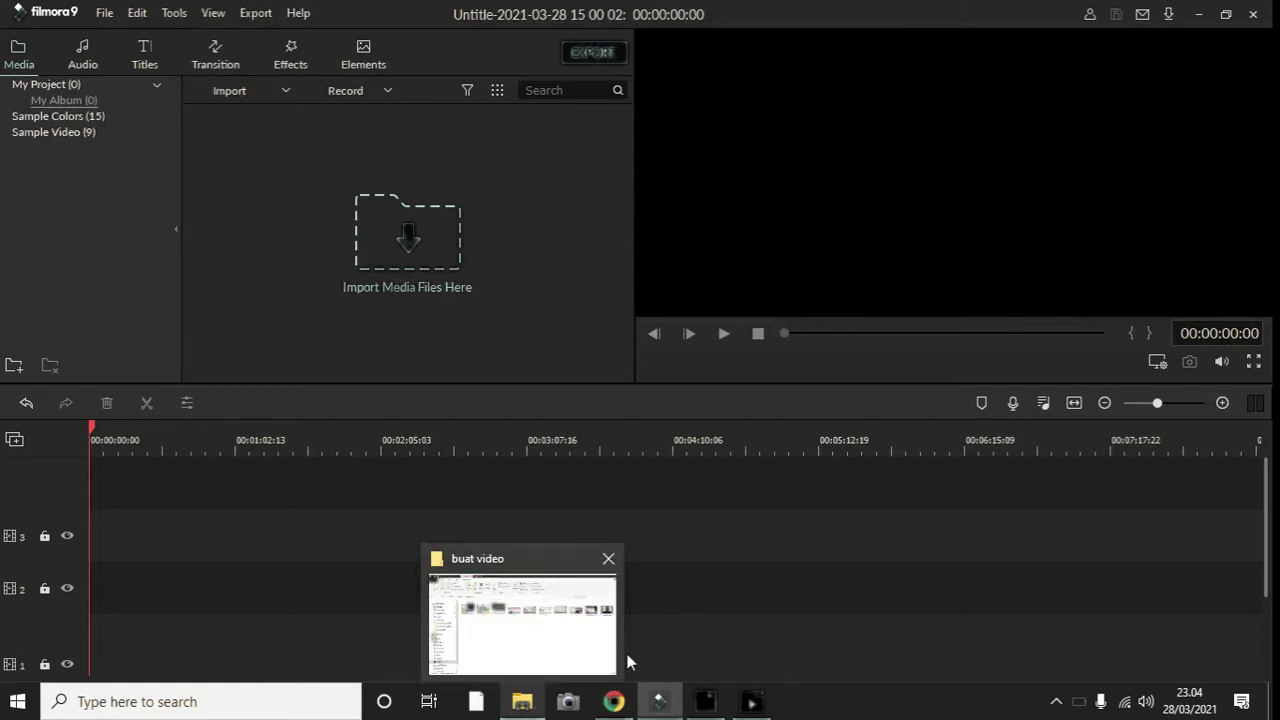
left_click(527, 622)
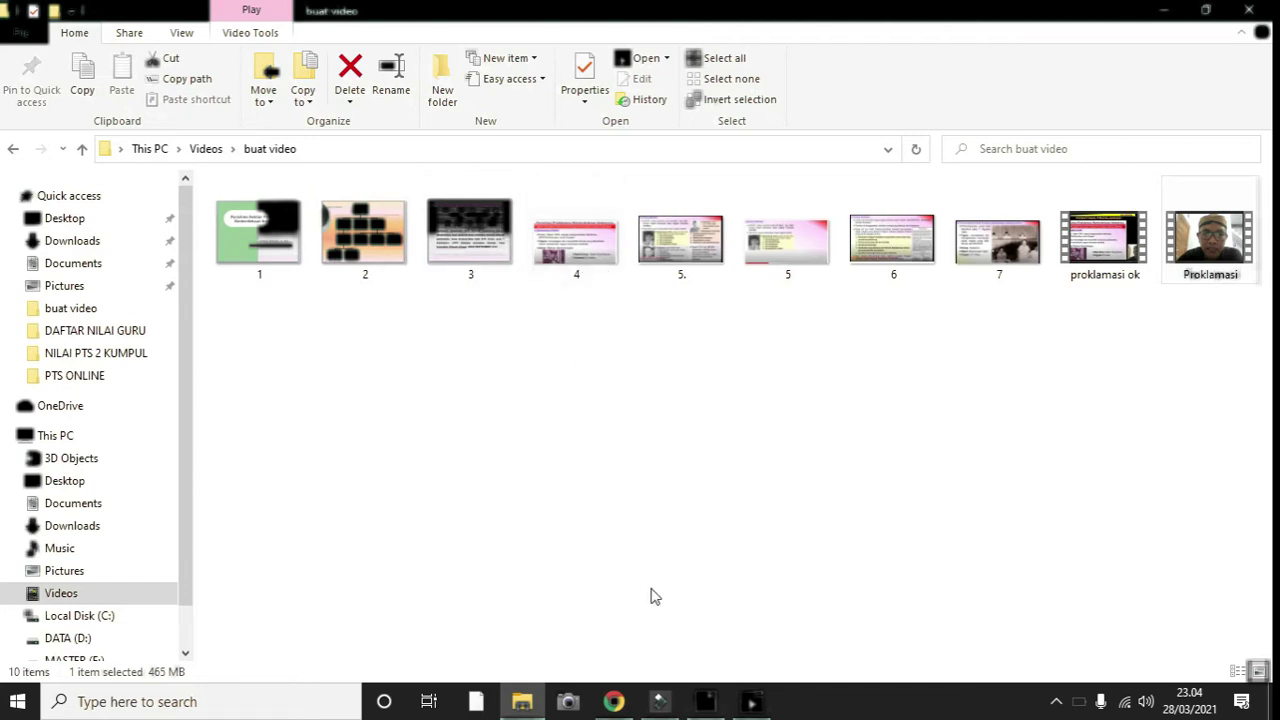
left_click(716, 705)
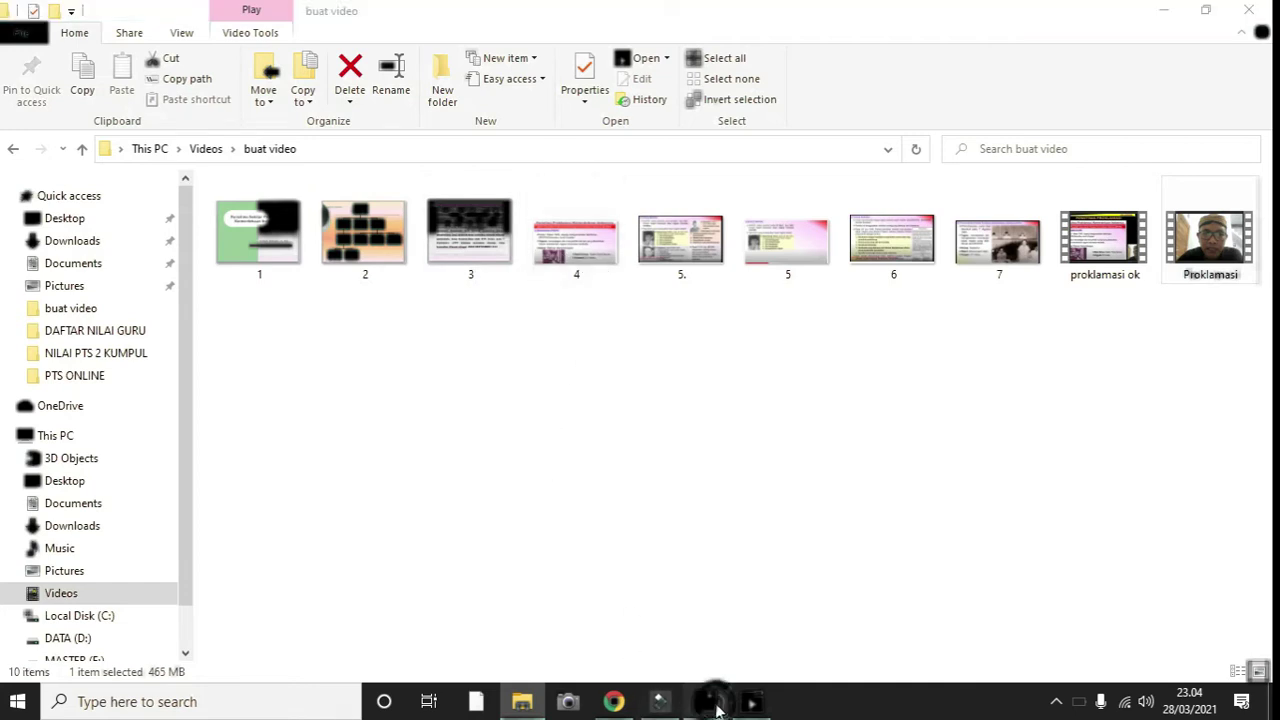
mouse_move(803, 351)
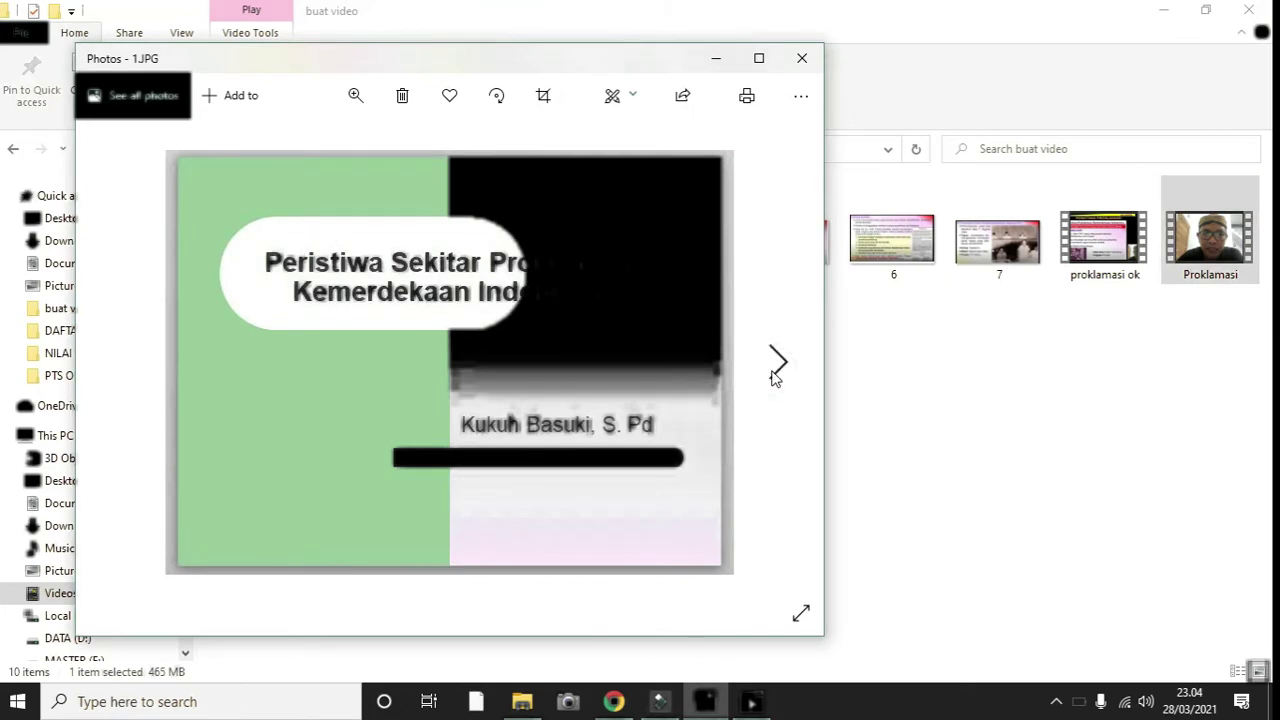
left_click(778, 372)
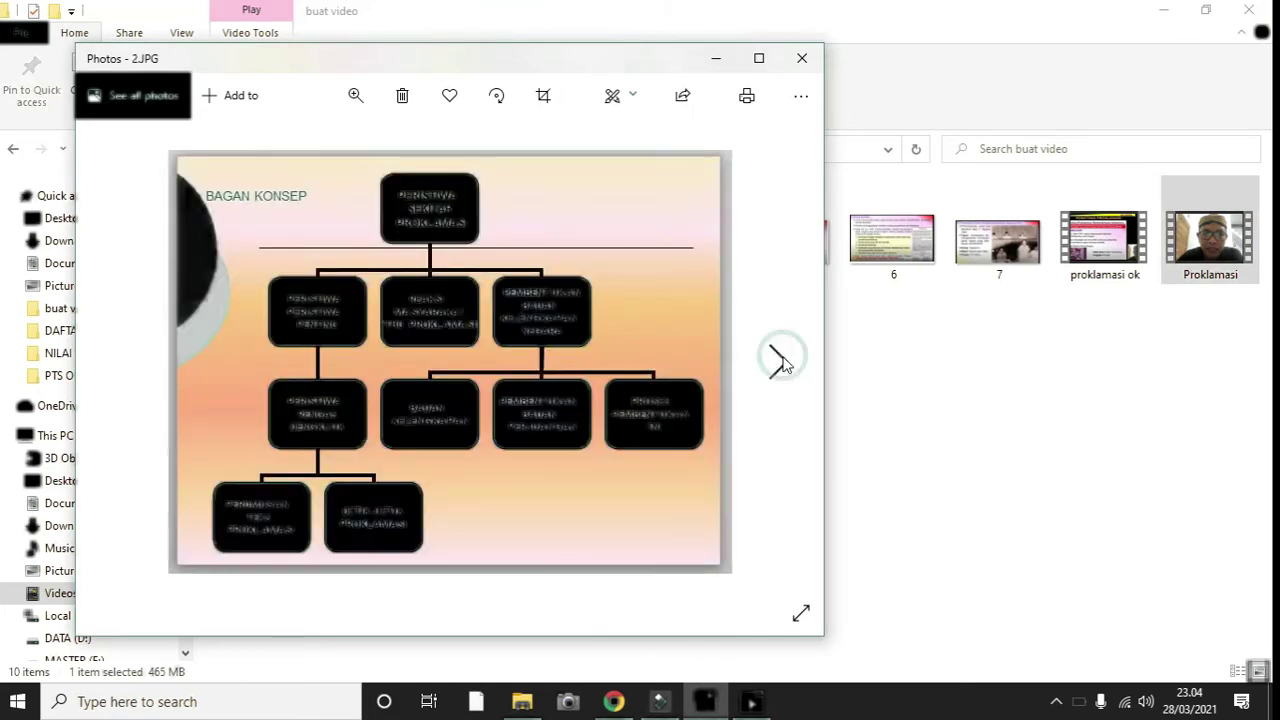
left_click(780, 362)
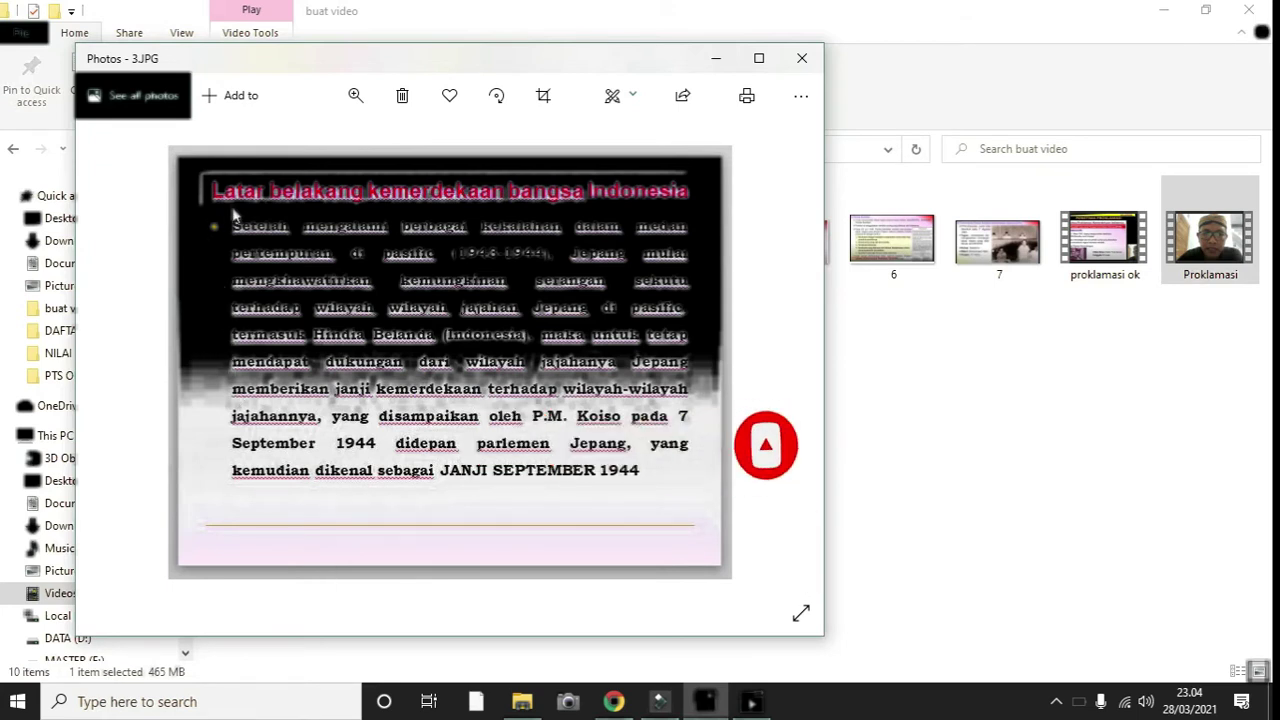
left_click(716, 57)
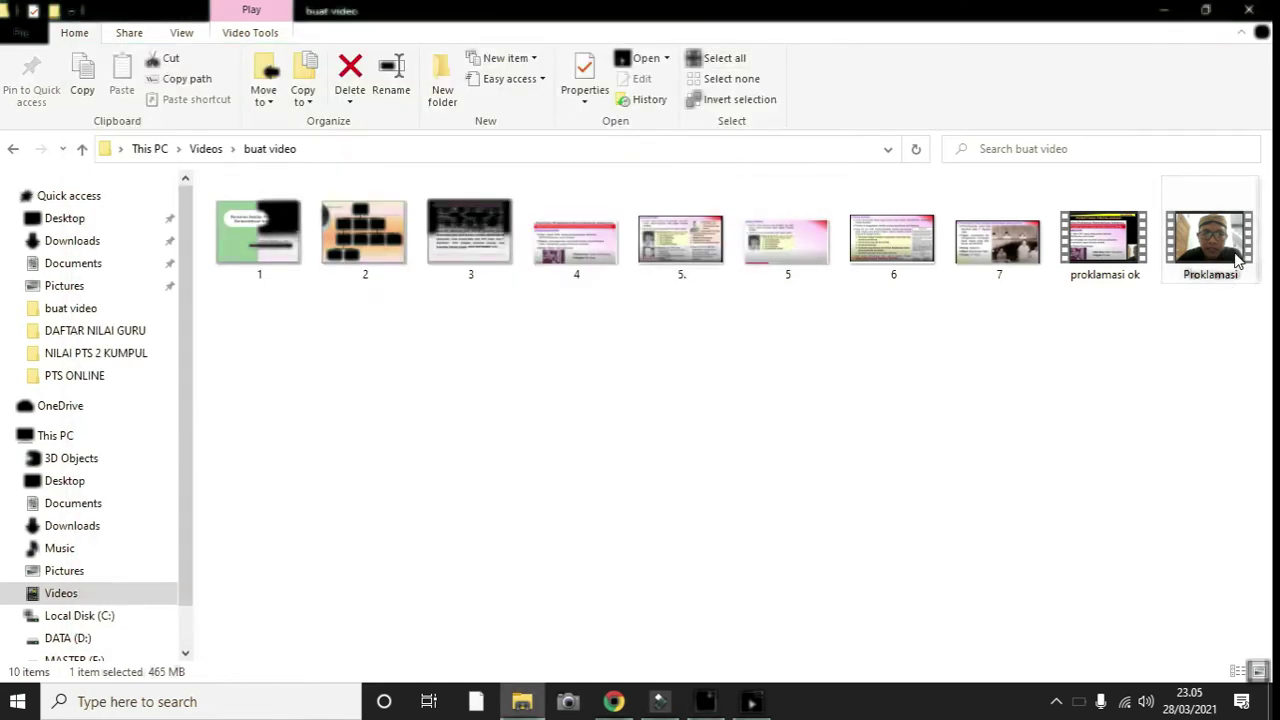
Preview the Proklamasi video from the beginning and from about its midpoint, then pause and minimise the player.
mouse_move(1215, 263)
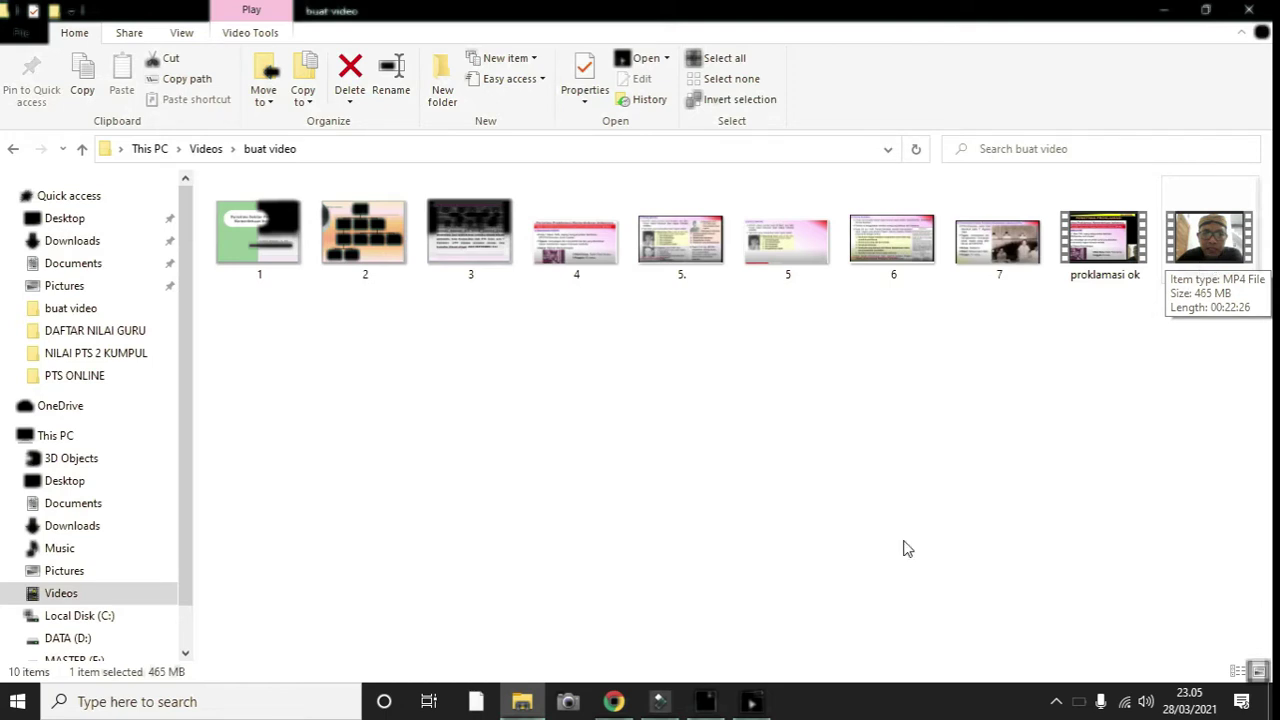
left_click(752, 701)
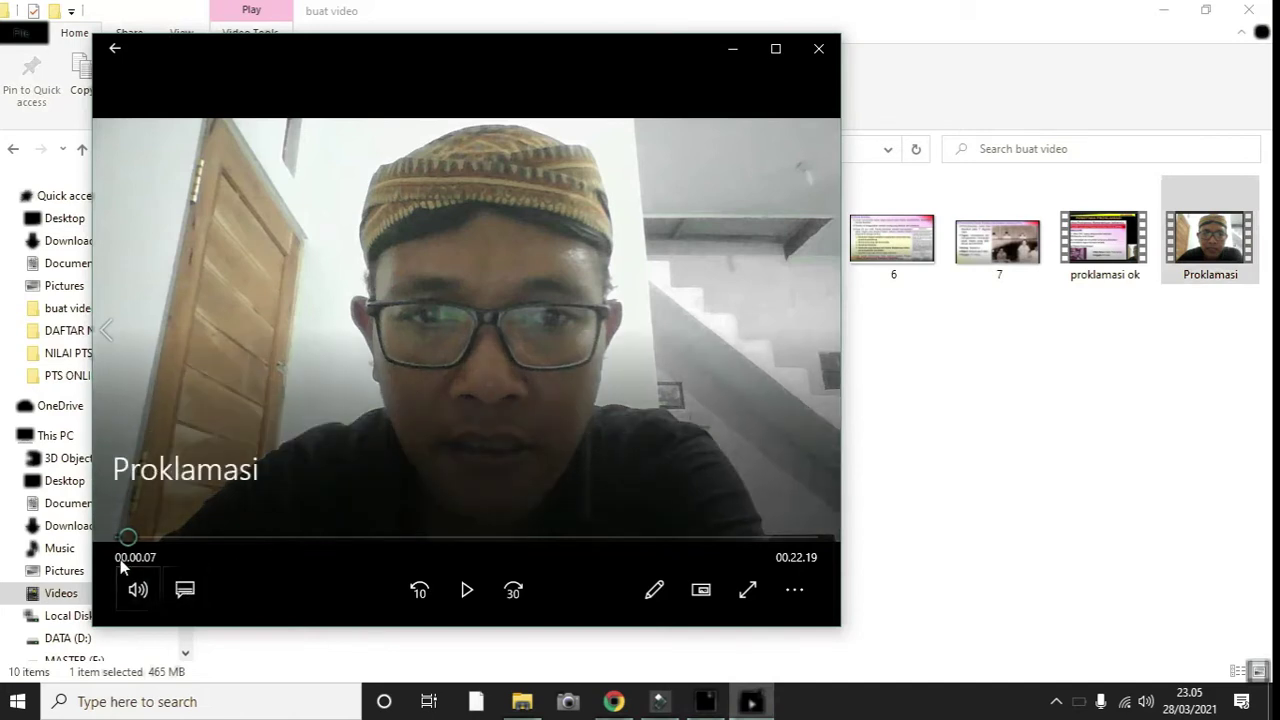
left_click(465, 591)
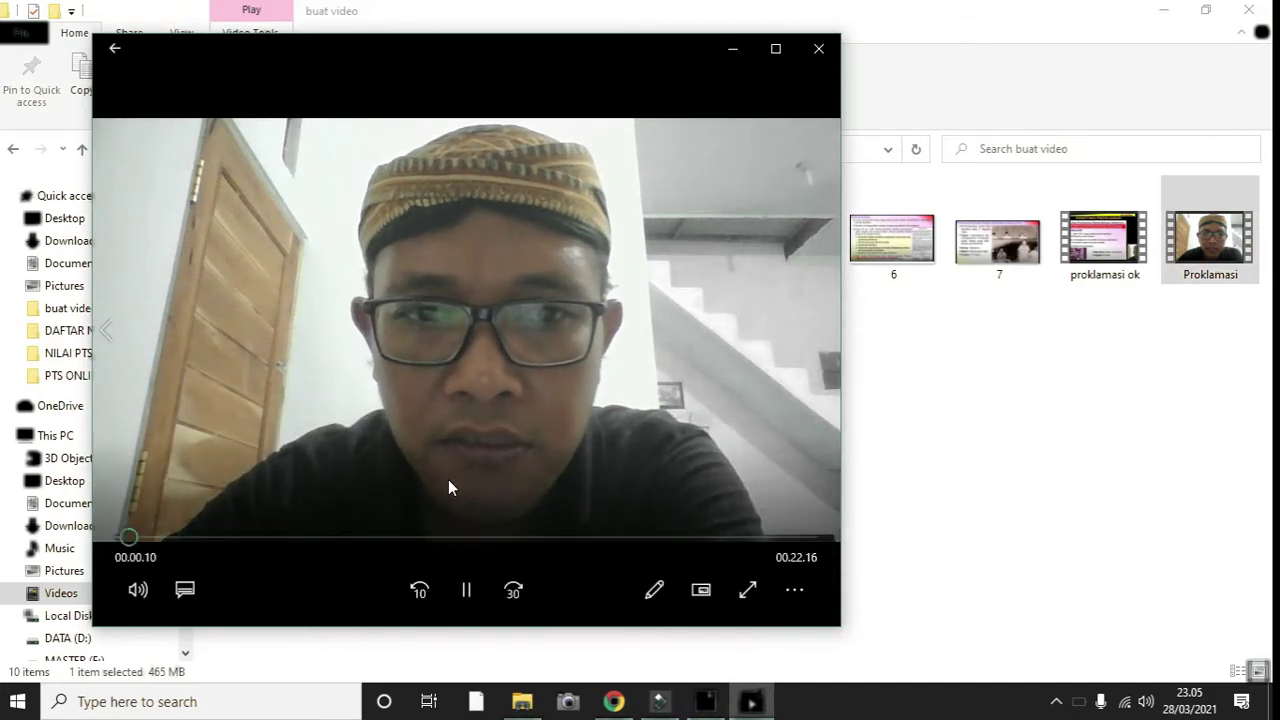
left_click(469, 539)
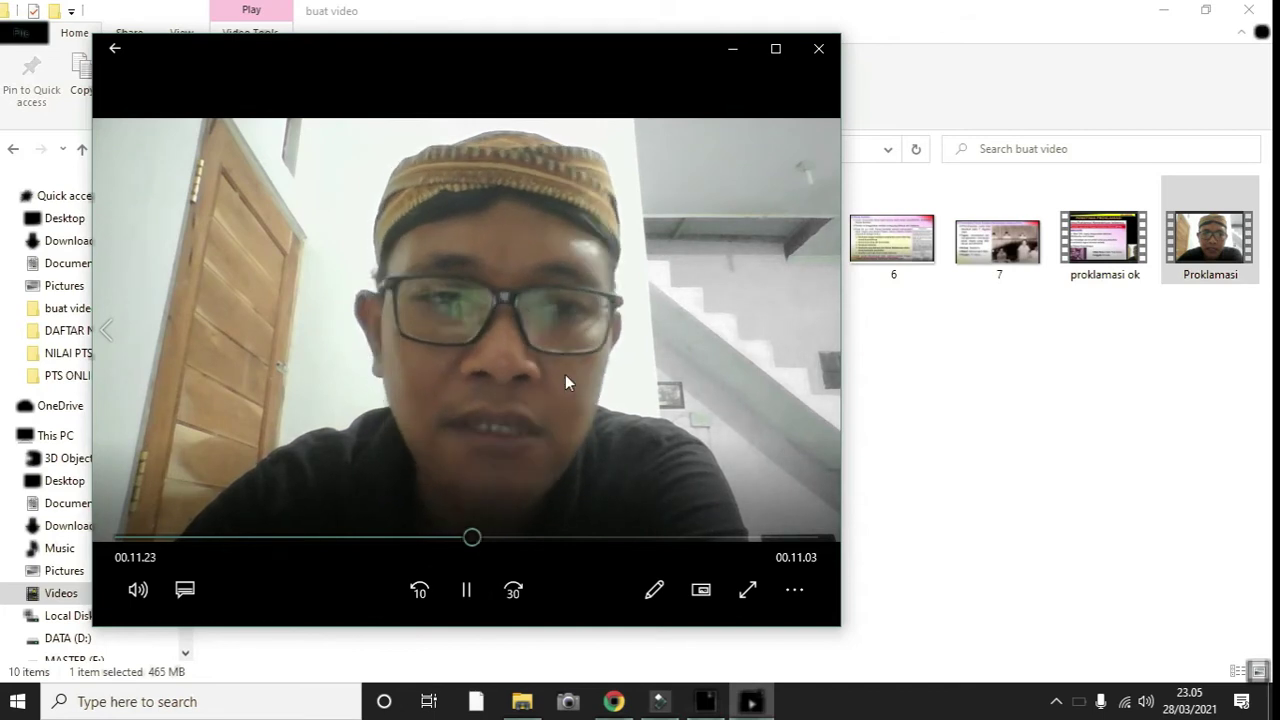
mouse_move(748, 123)
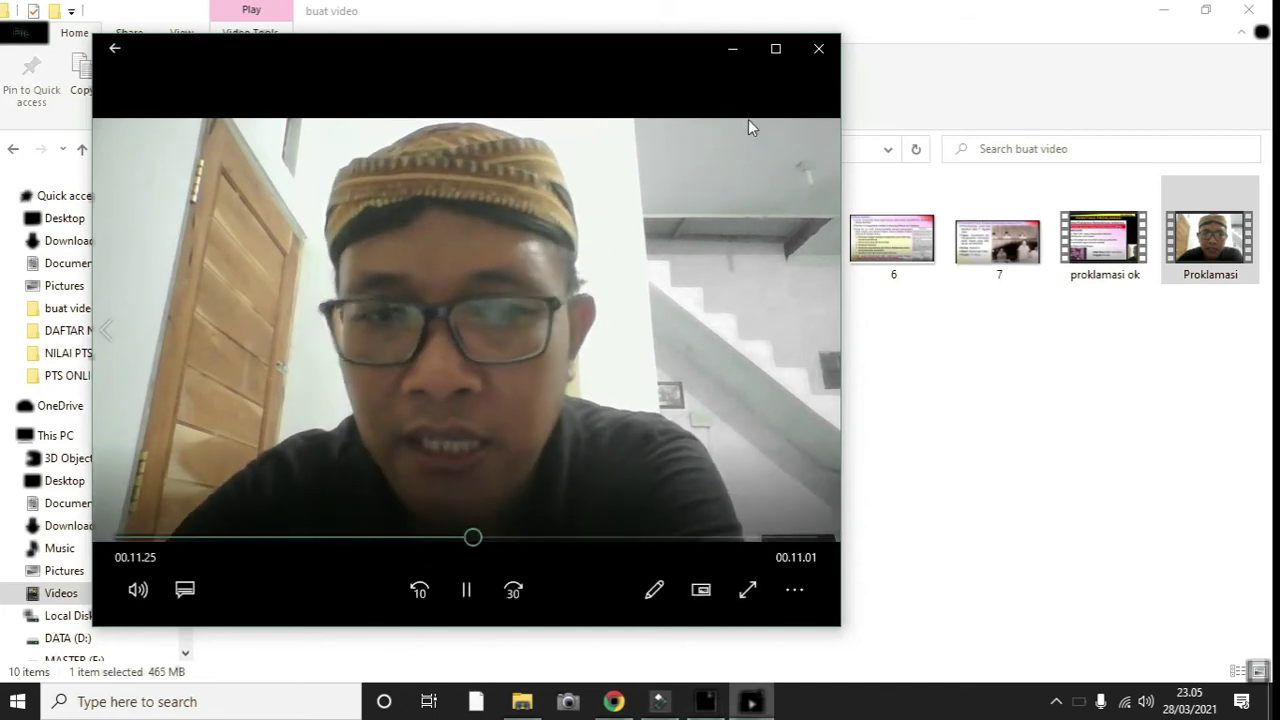
left_click(472, 596)
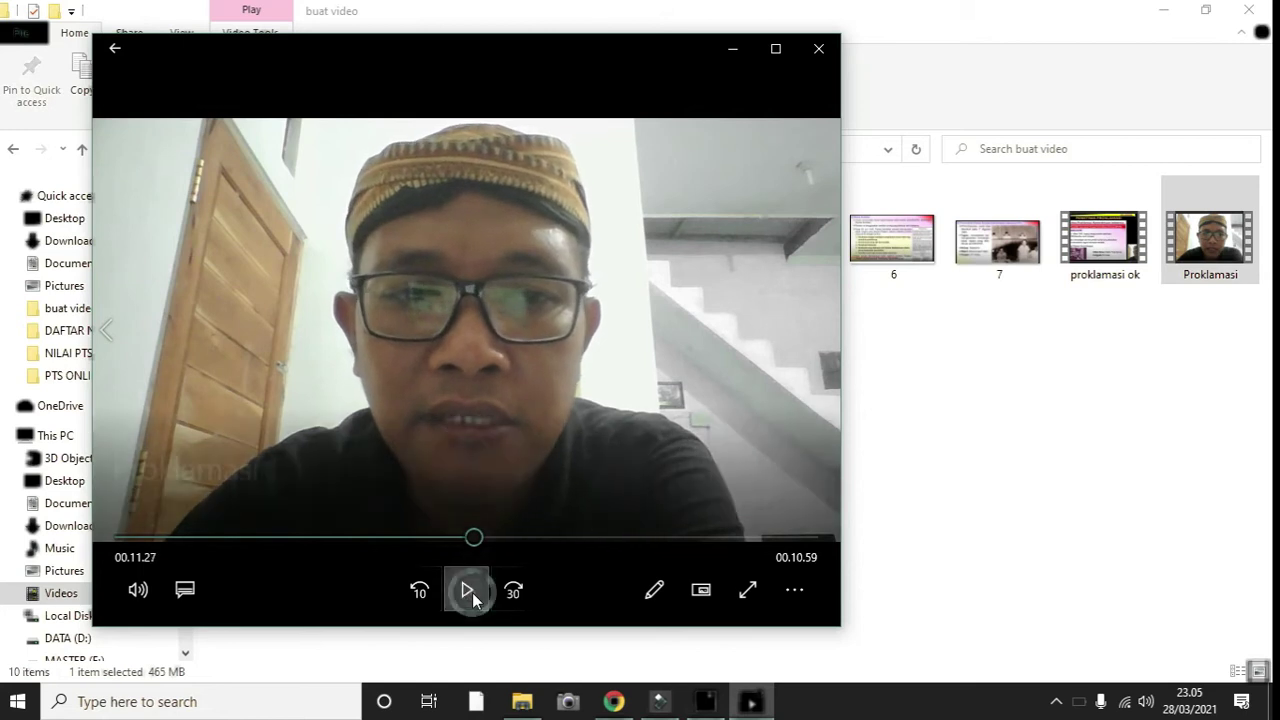
left_click(722, 52)
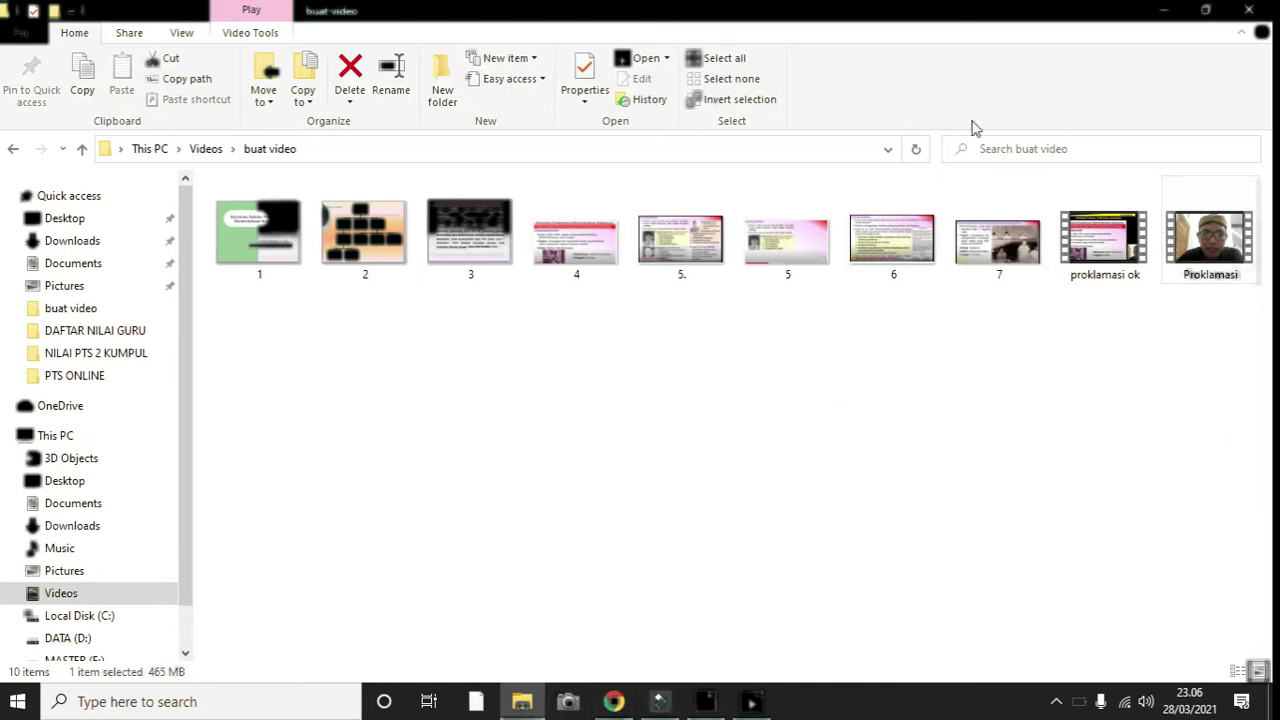
Switch to Filmora9 and import the Proklamasi video from the buat video folder into the project media.
left_click(655, 699)
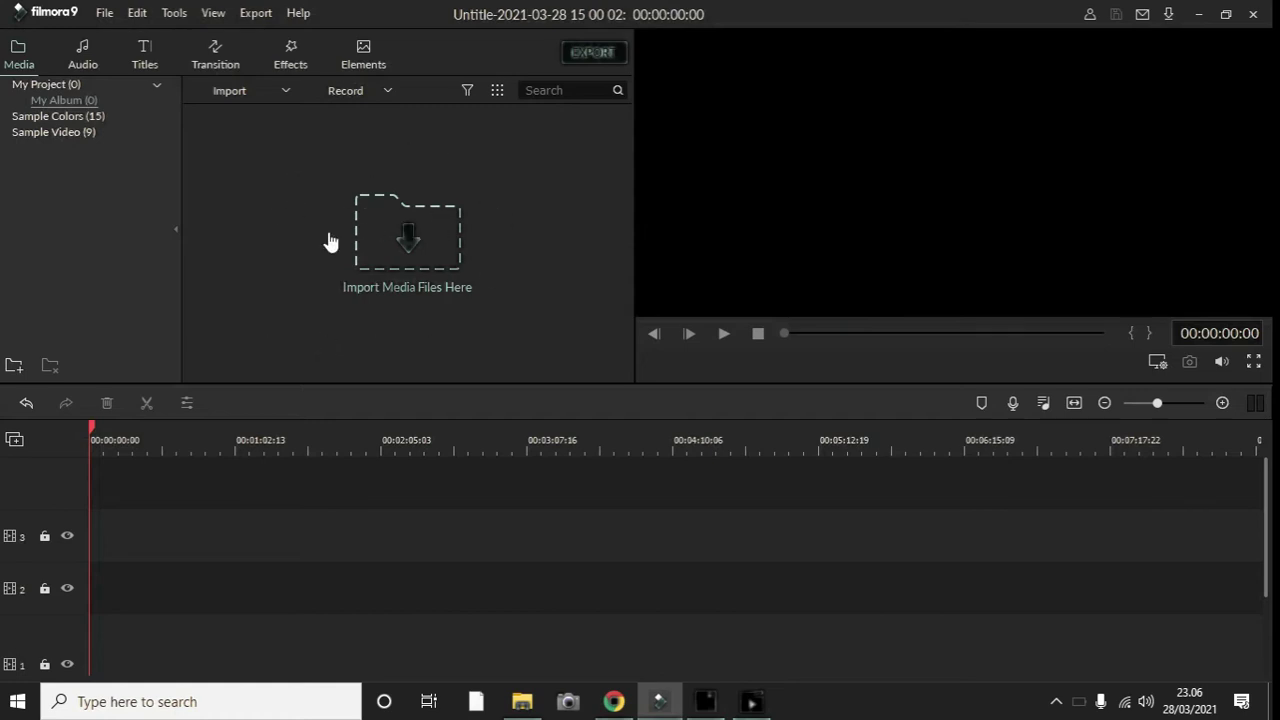
left_click(403, 243)
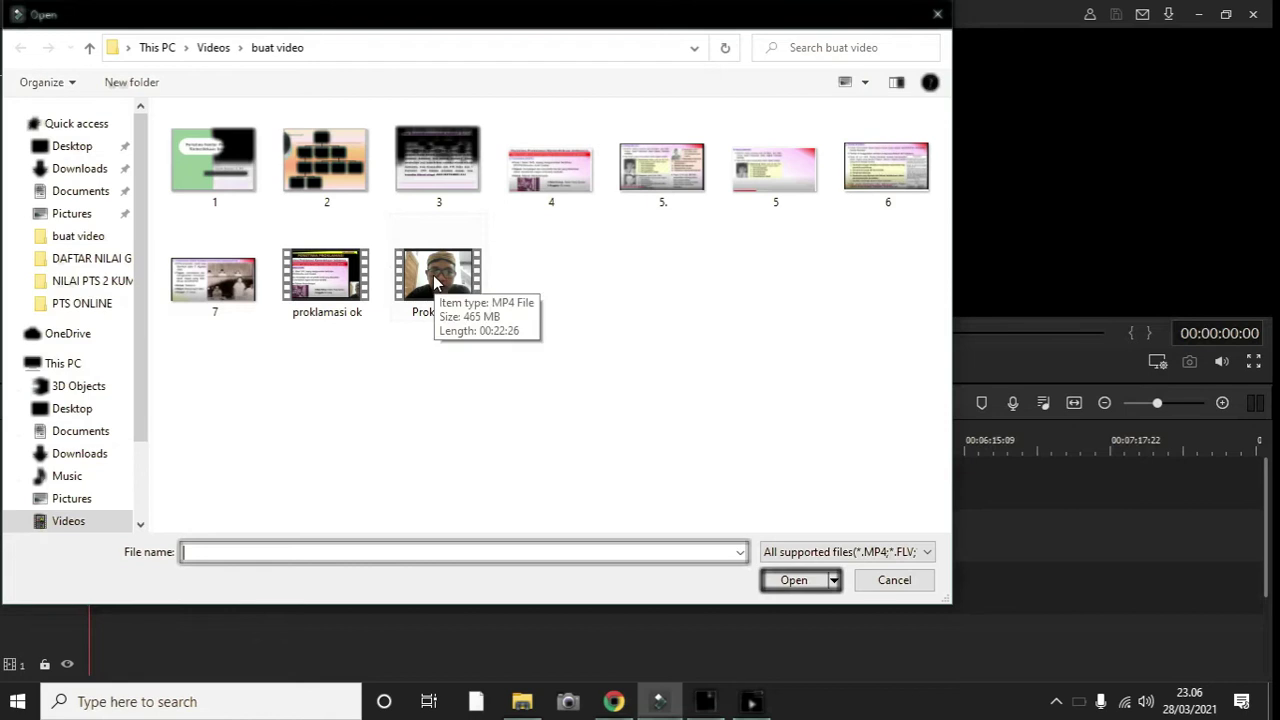
left_click(435, 280)
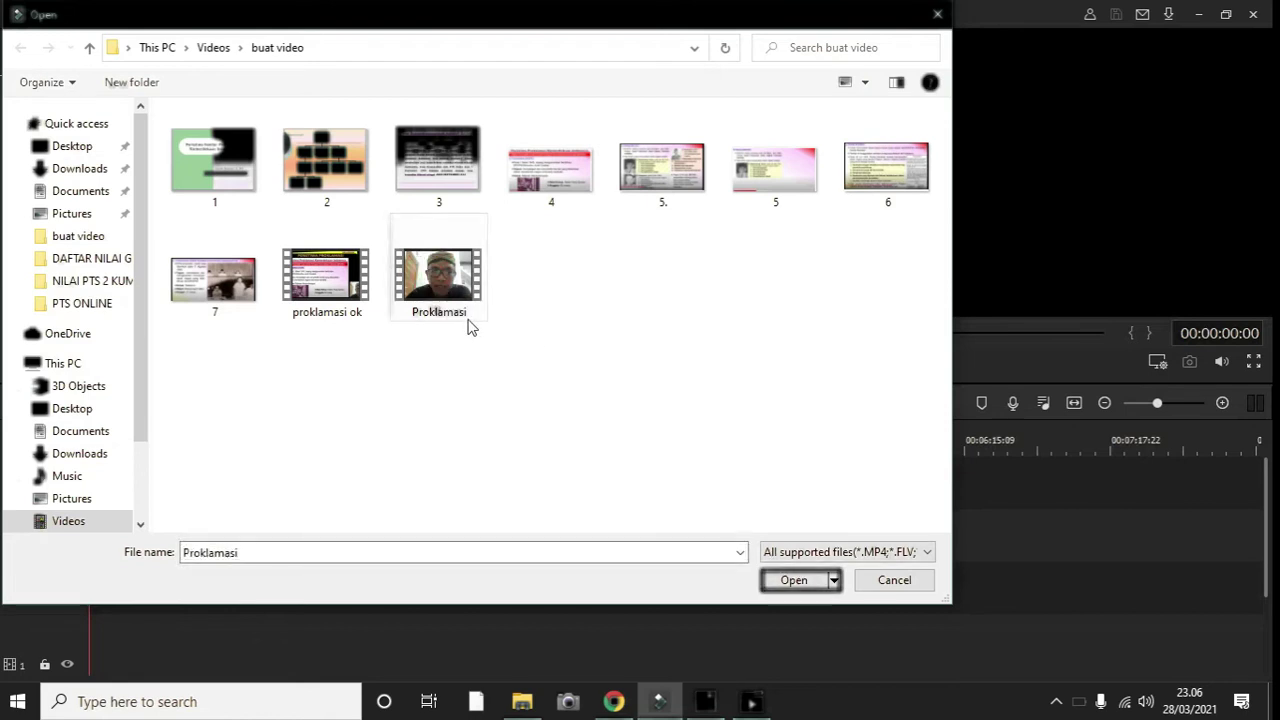
left_click(793, 580)
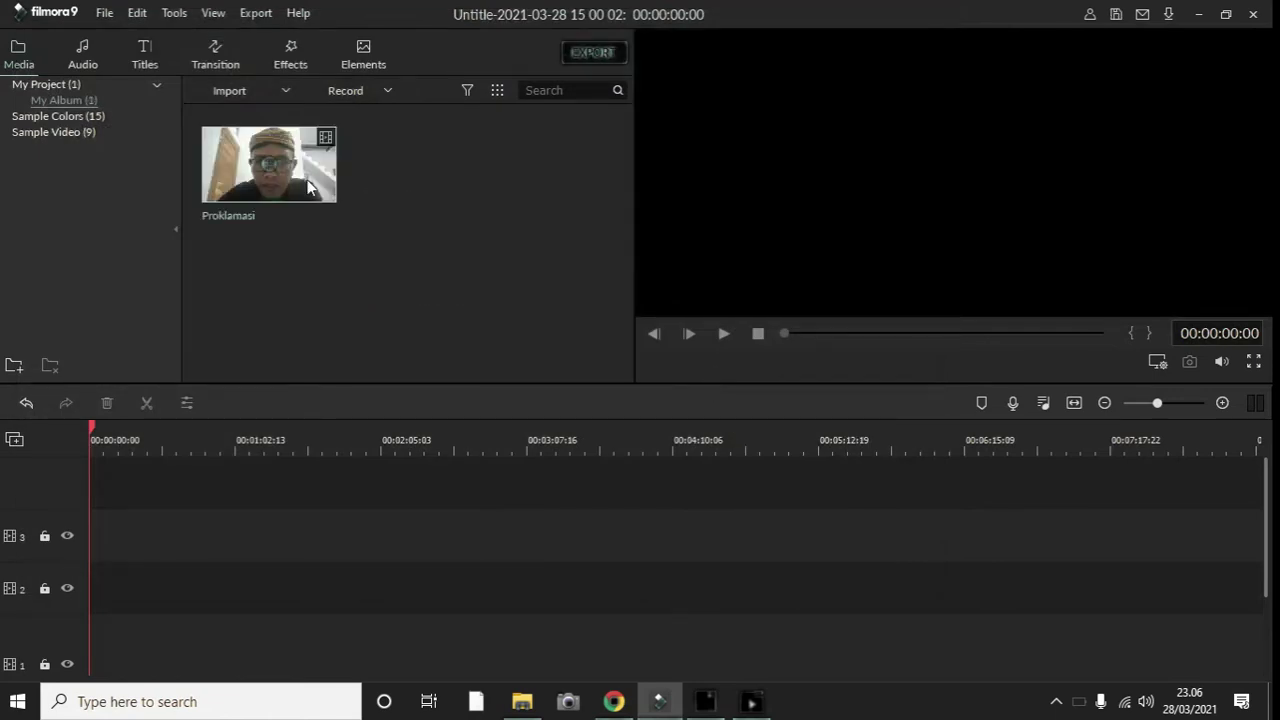
Import slide image 1 from the buat video folder into the project media.
left_click(280, 91)
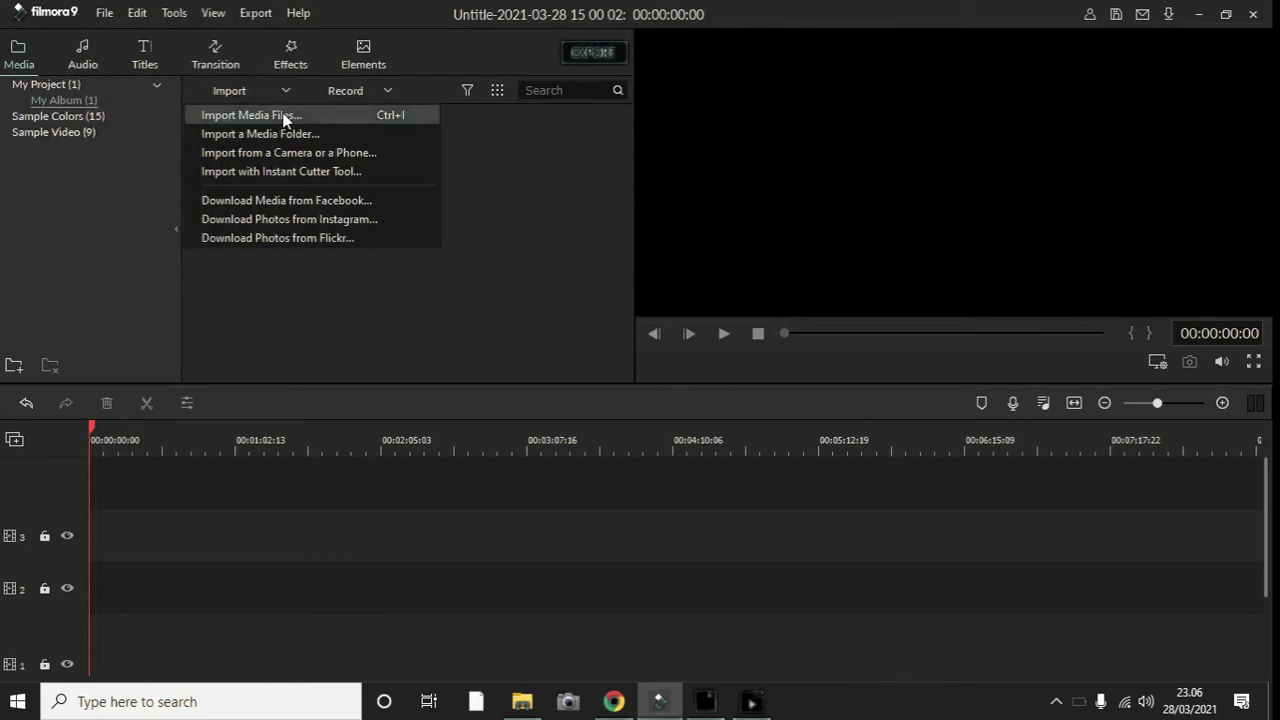
left_click(284, 116)
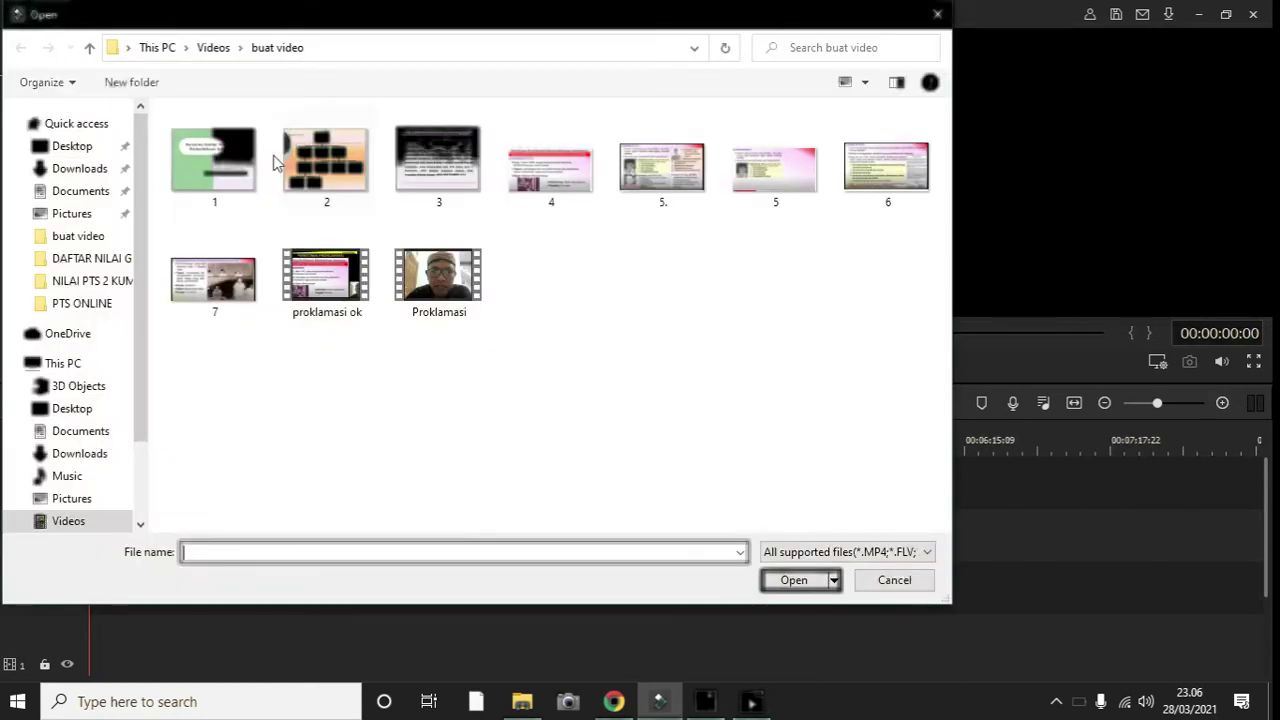
left_click(238, 156)
left_click(790, 582)
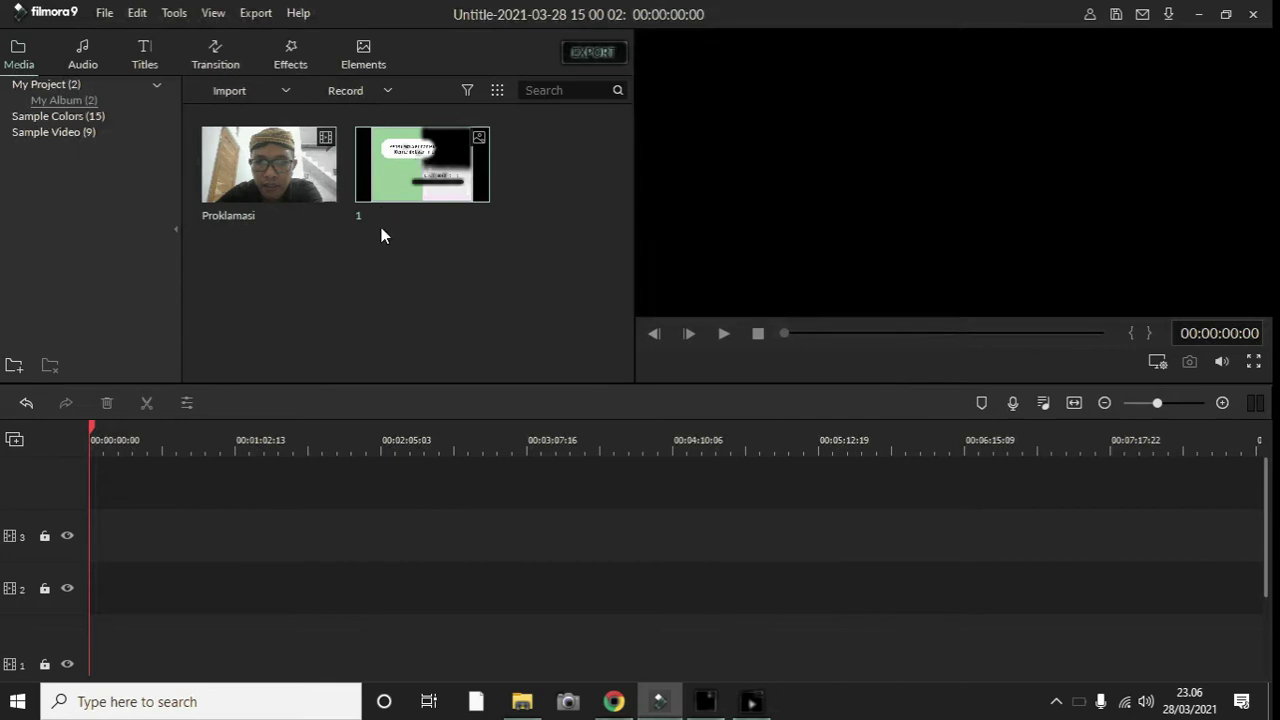
Import slide image 2 from the buat video folder into the project media.
left_click(285, 92)
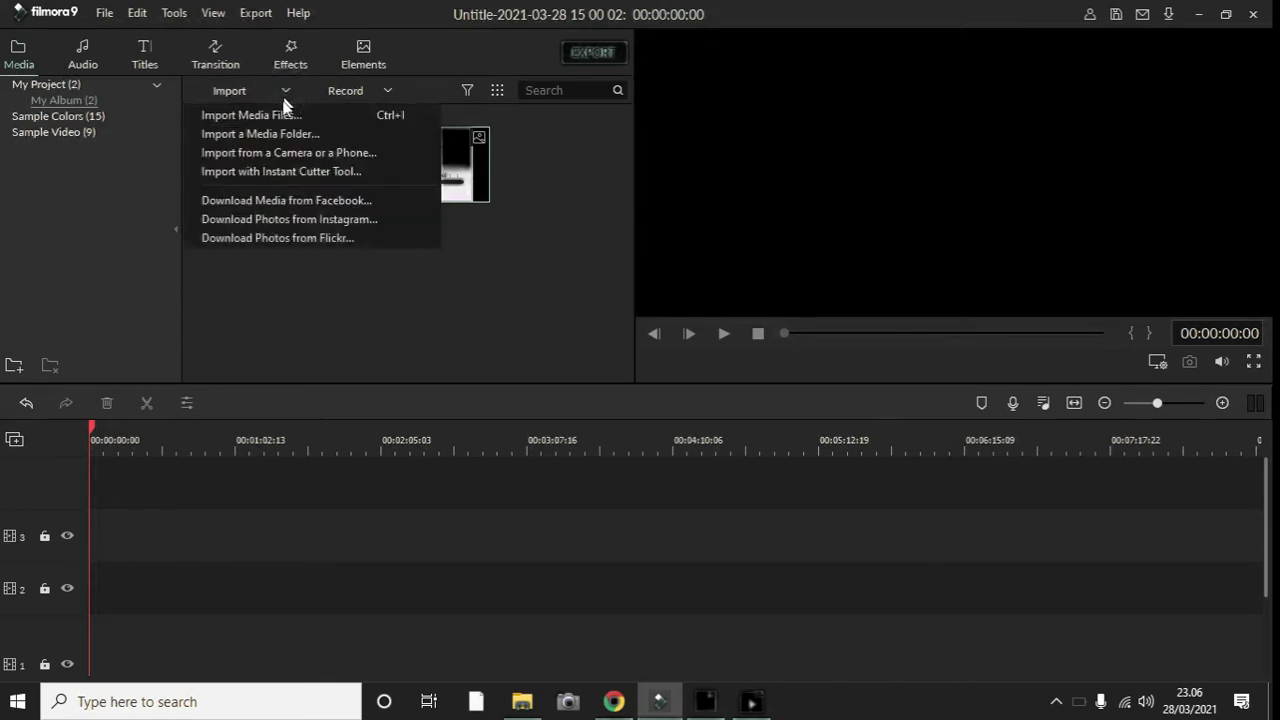
left_click(286, 116)
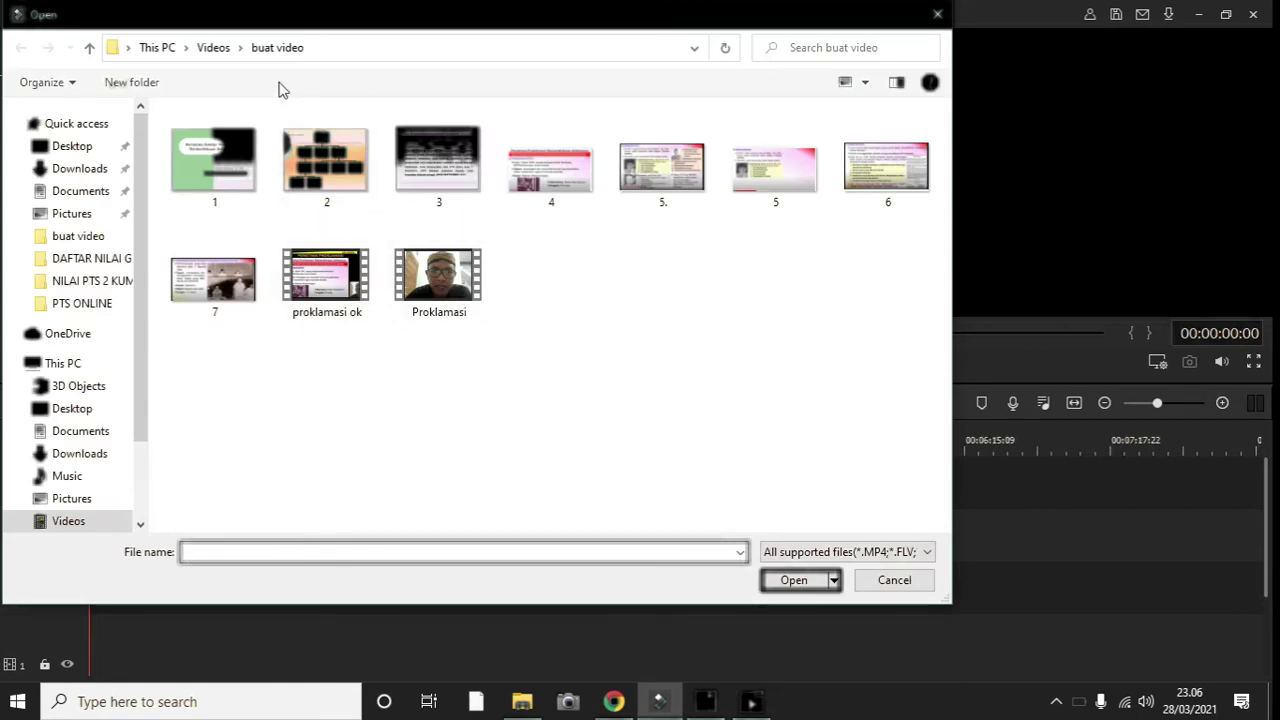
left_click(302, 89)
left_click(350, 186)
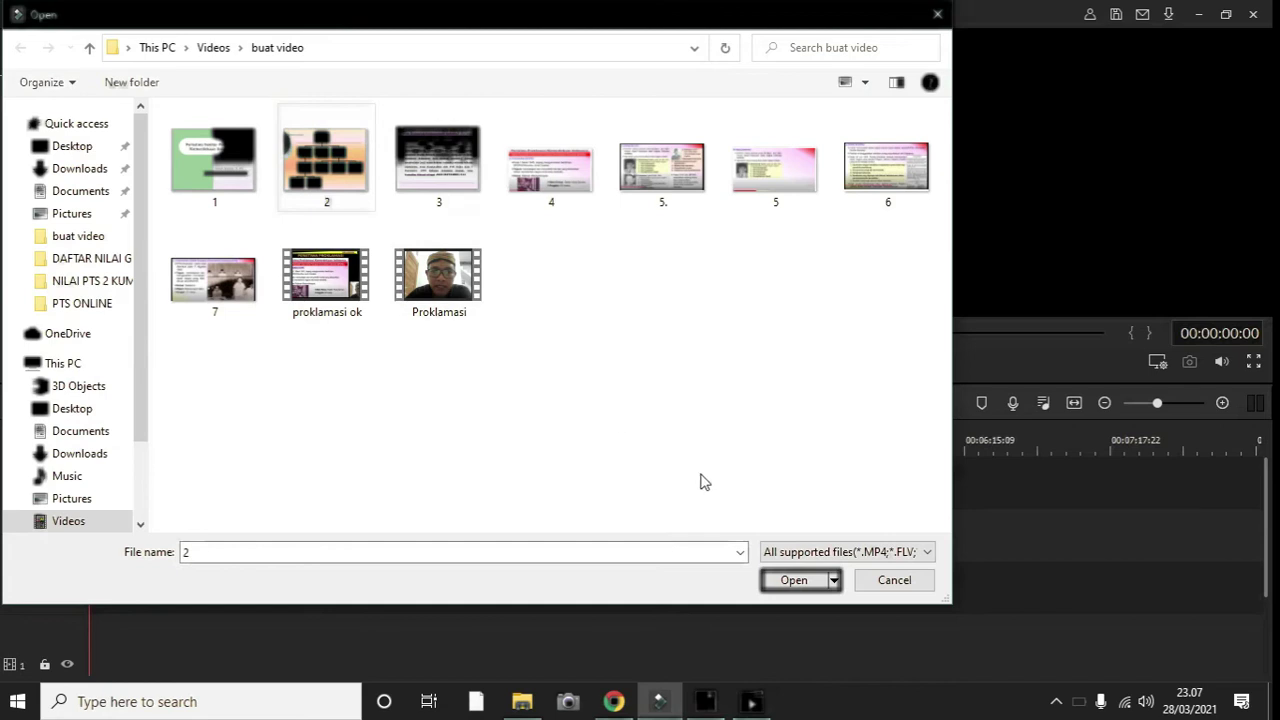
left_click(793, 581)
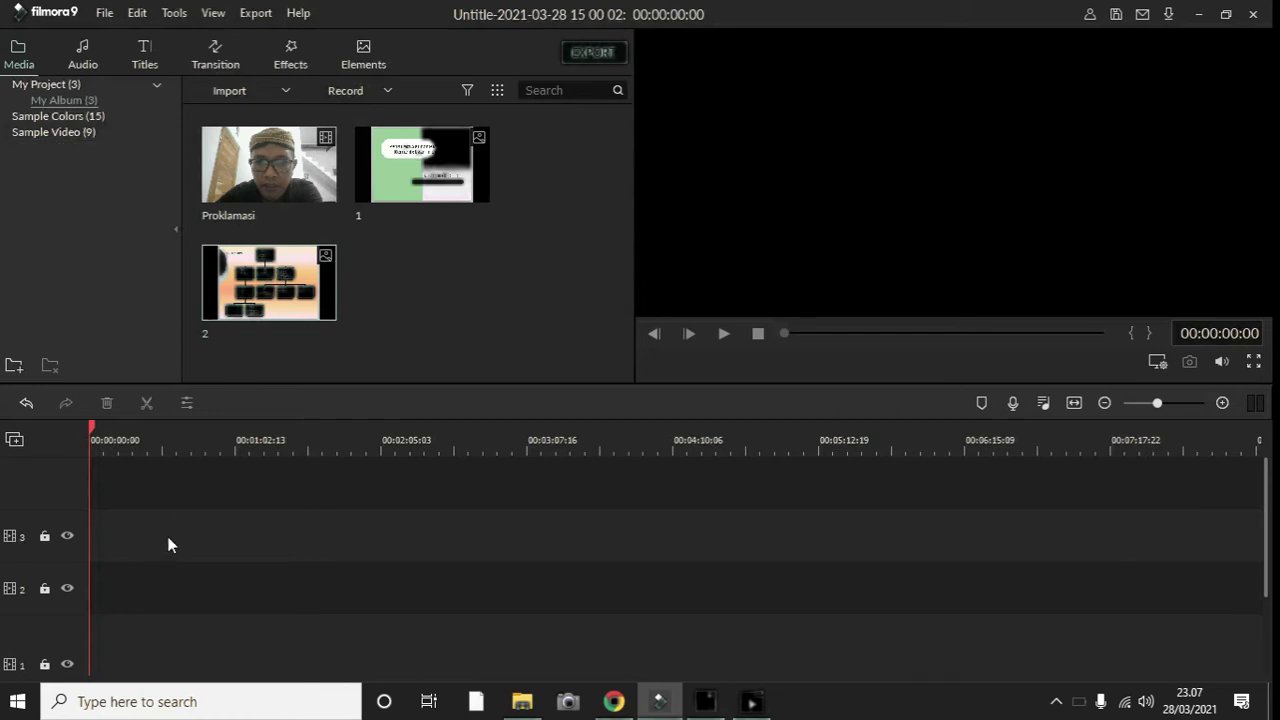
Place the Proklamasi video at the start of video track 1 and match the project settings to the media.
mouse_move(231, 176)
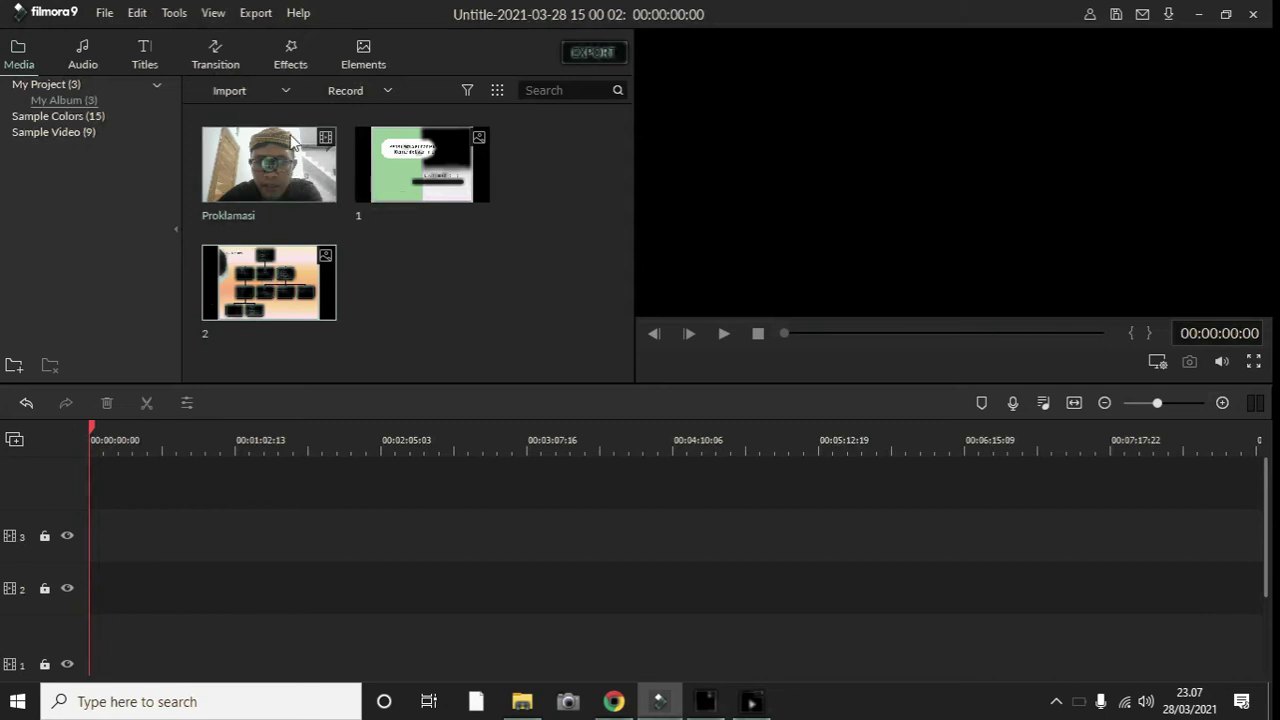
left_click_drag(280, 158, 101, 648)
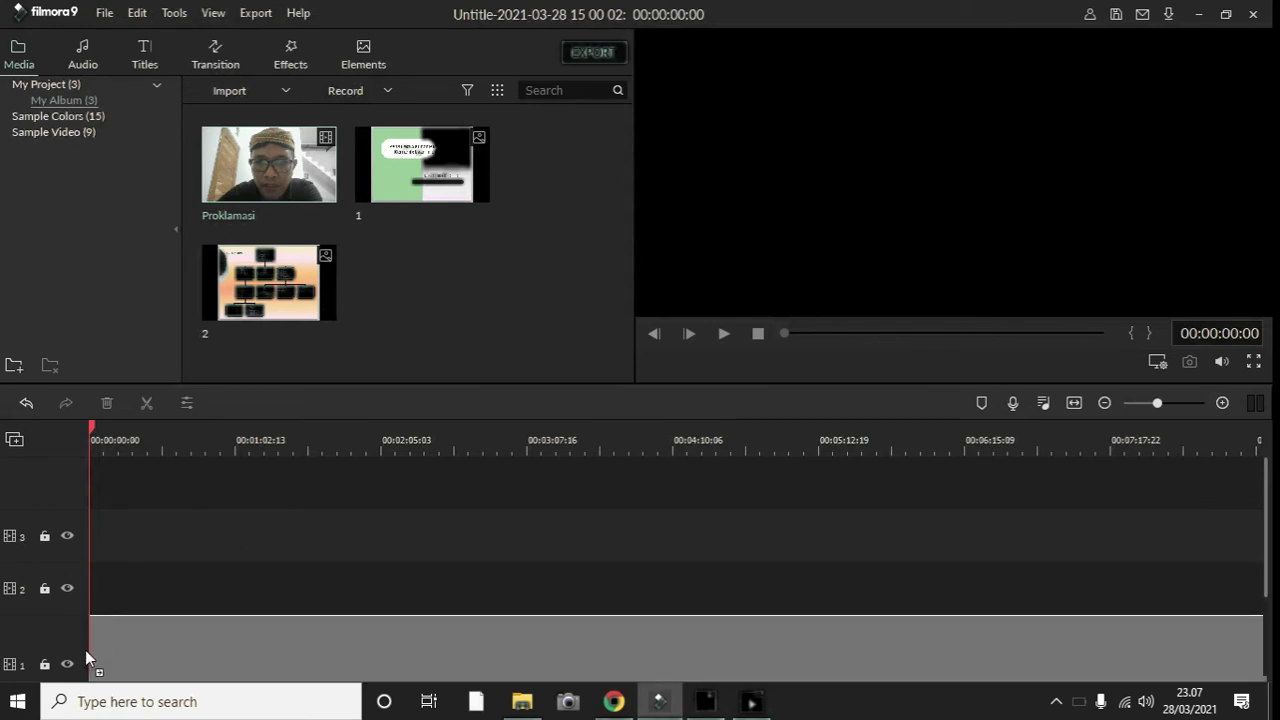
left_click_drag(622, 553, 623, 553)
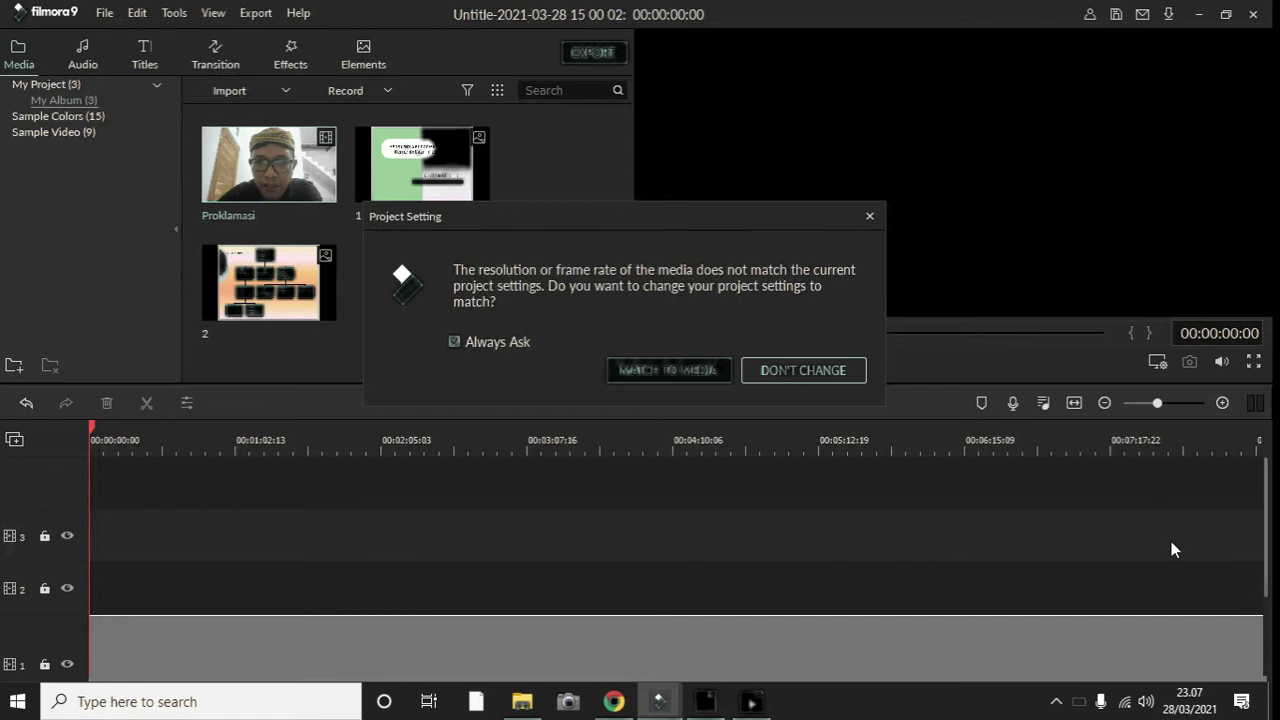
left_click(677, 371)
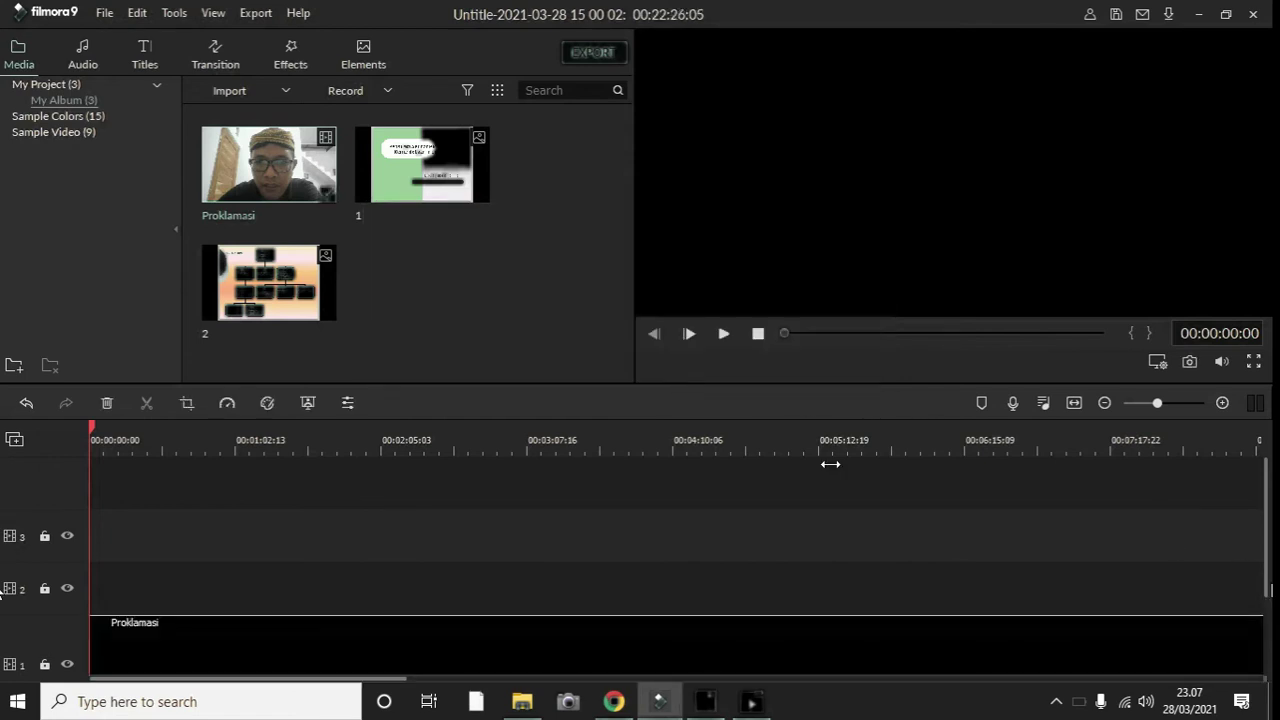
left_click_drag(1262, 538, 1262, 612)
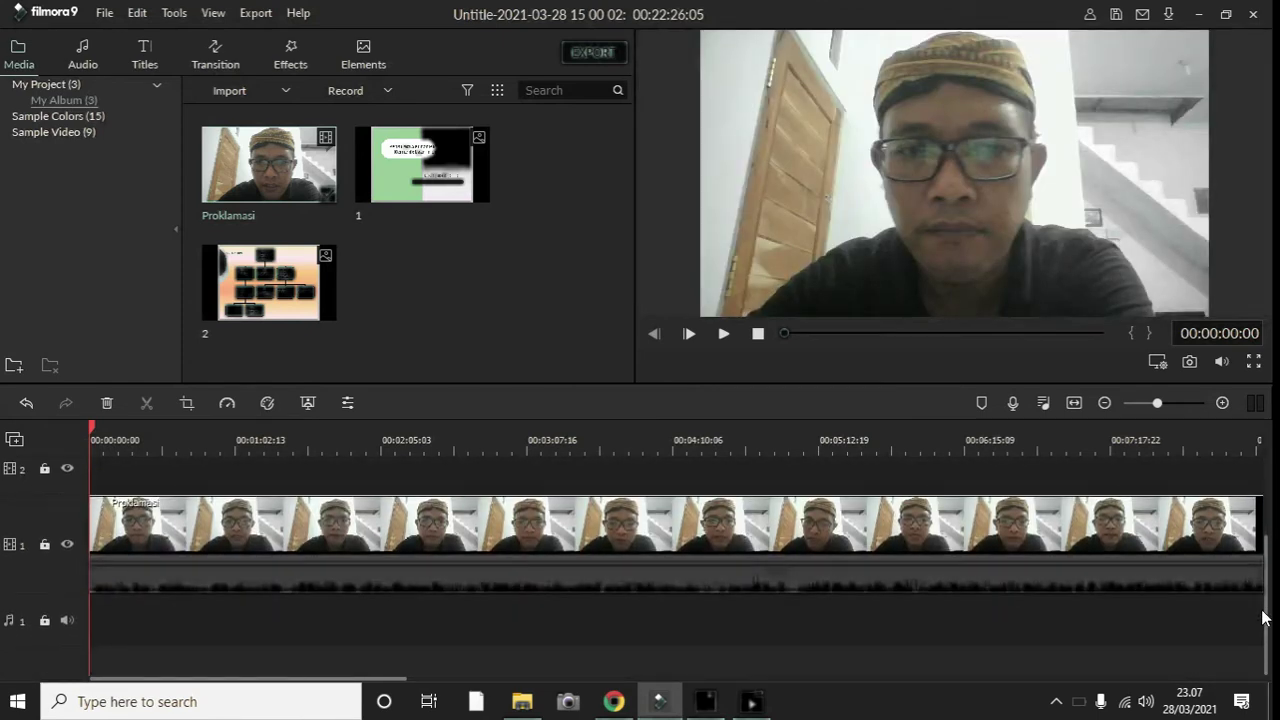
left_click_drag(1262, 612, 1260, 601)
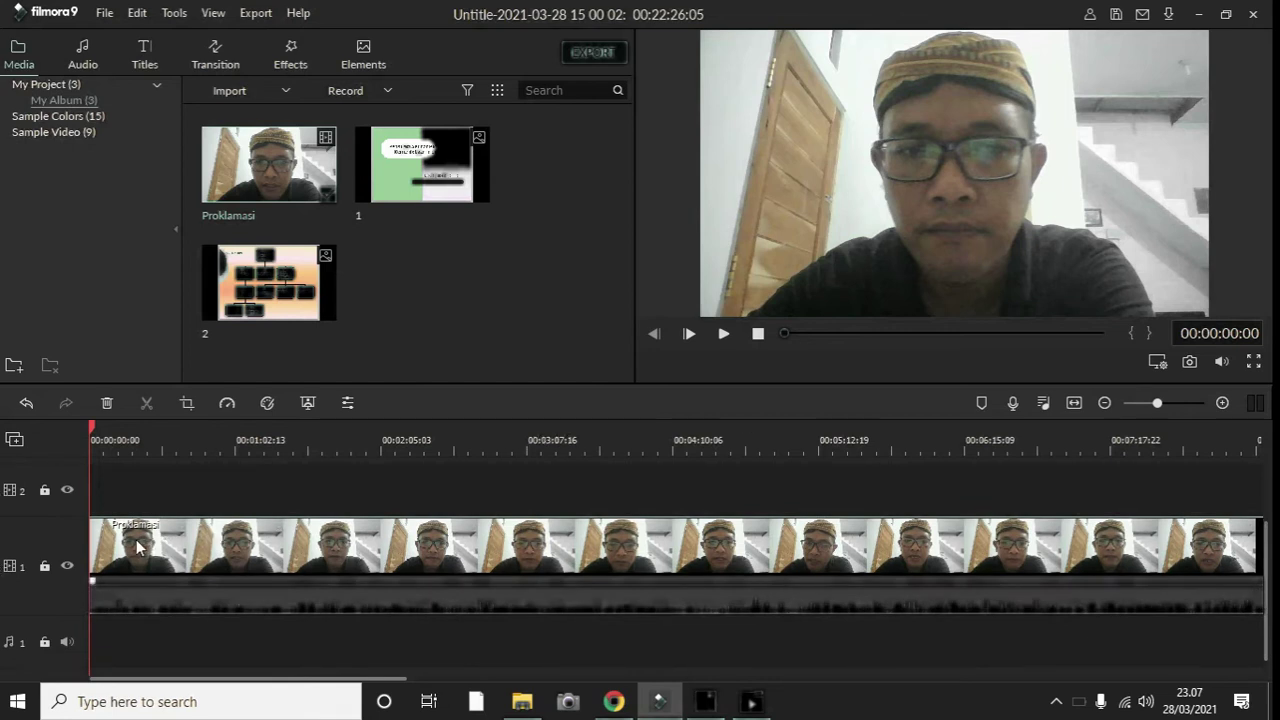
Move the Proklamasi clip along video track 1 so it starts at about 00:02:30, leaving a gap before it.
left_click_drag(143, 539, 640, 595)
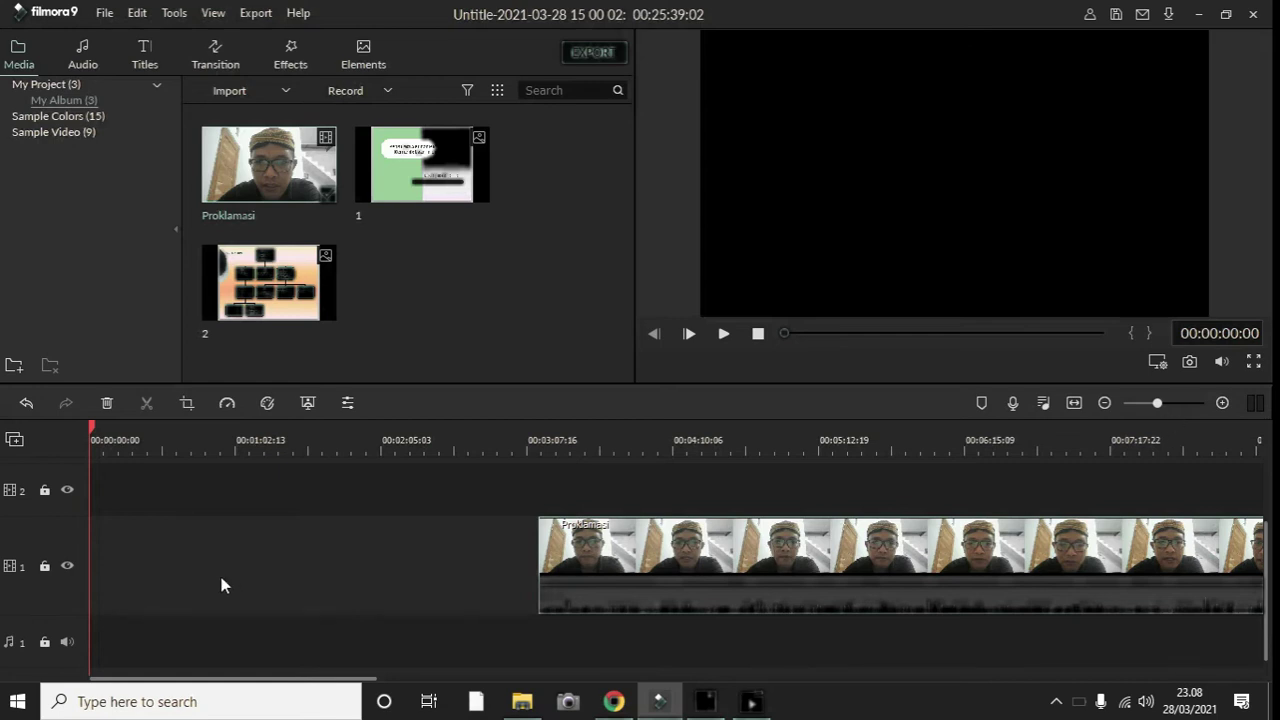
left_click_drag(548, 562, 460, 573)
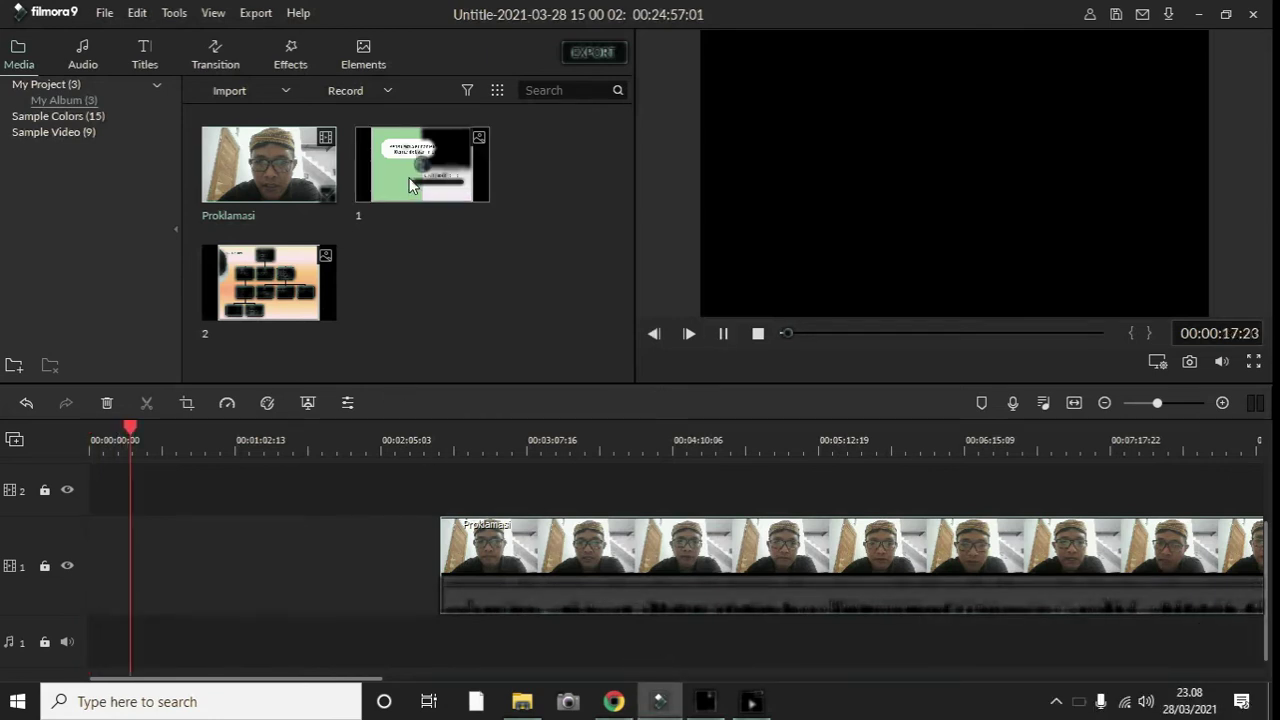
Place slide image 1 on video track 2 above the Proklamasi clip and move both clips to start at about 00:01:18.
left_click_drag(412, 185, 1135, 572)
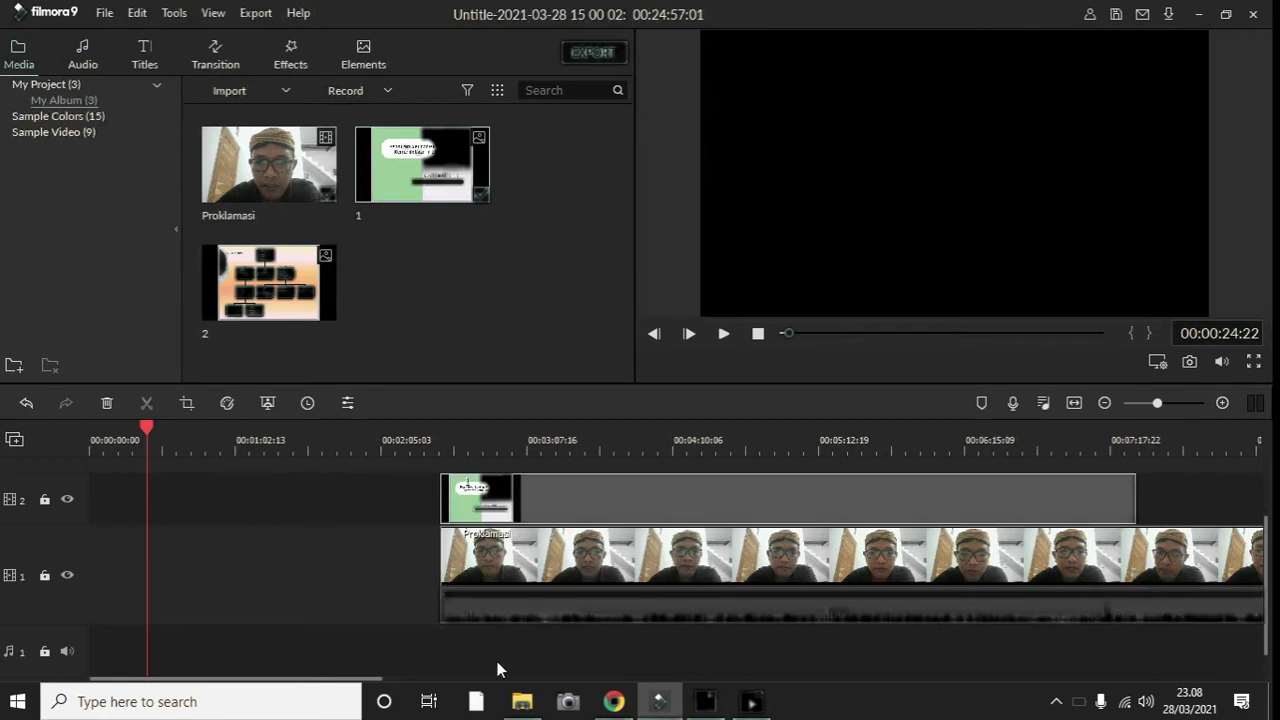
left_click_drag(452, 575, 285, 550)
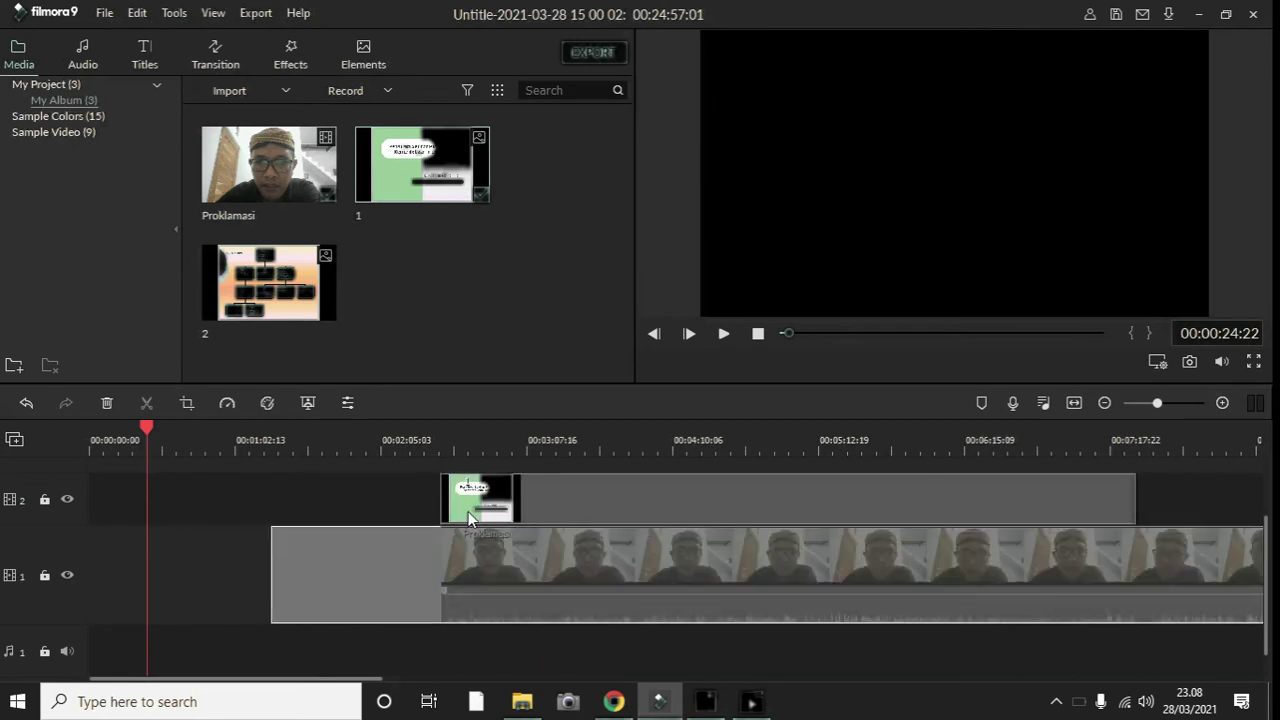
left_click_drag(468, 511, 298, 487)
left_click(704, 556)
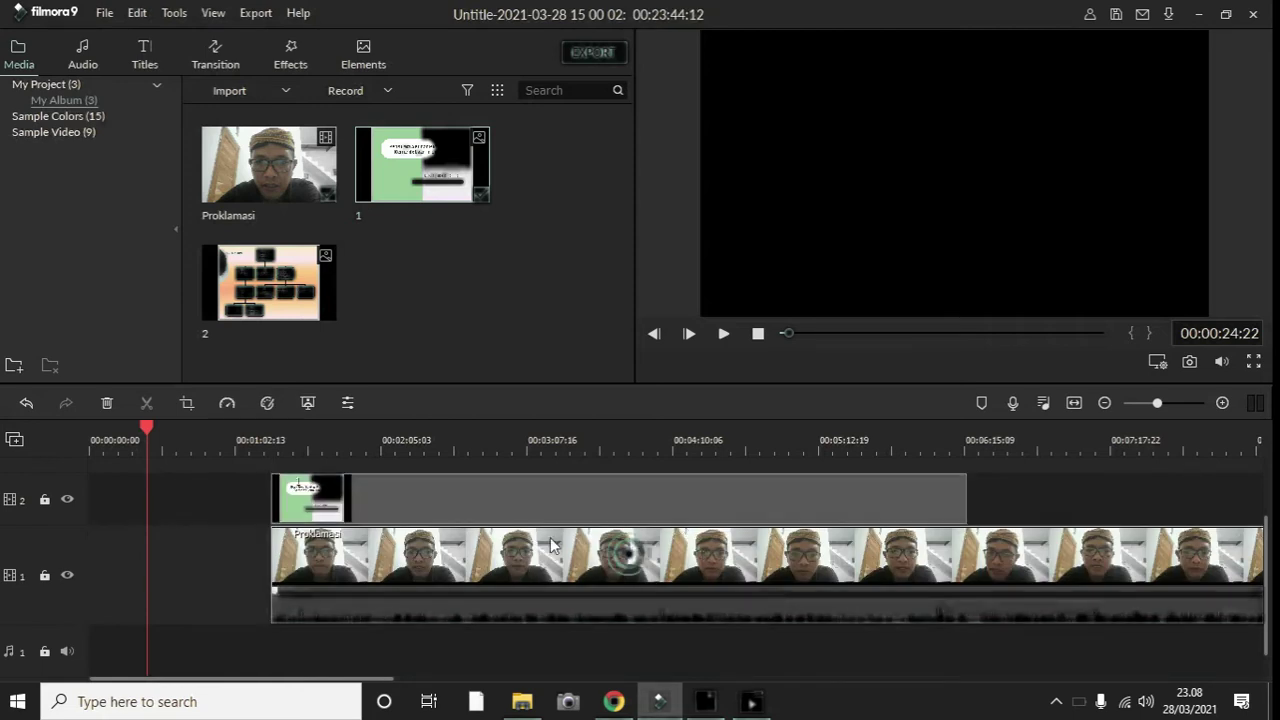
Shrink the Proklamasi webcam picture into the lower-right corner of the frame, working at the clips' start at 00:01:18:13.
left_click(153, 427)
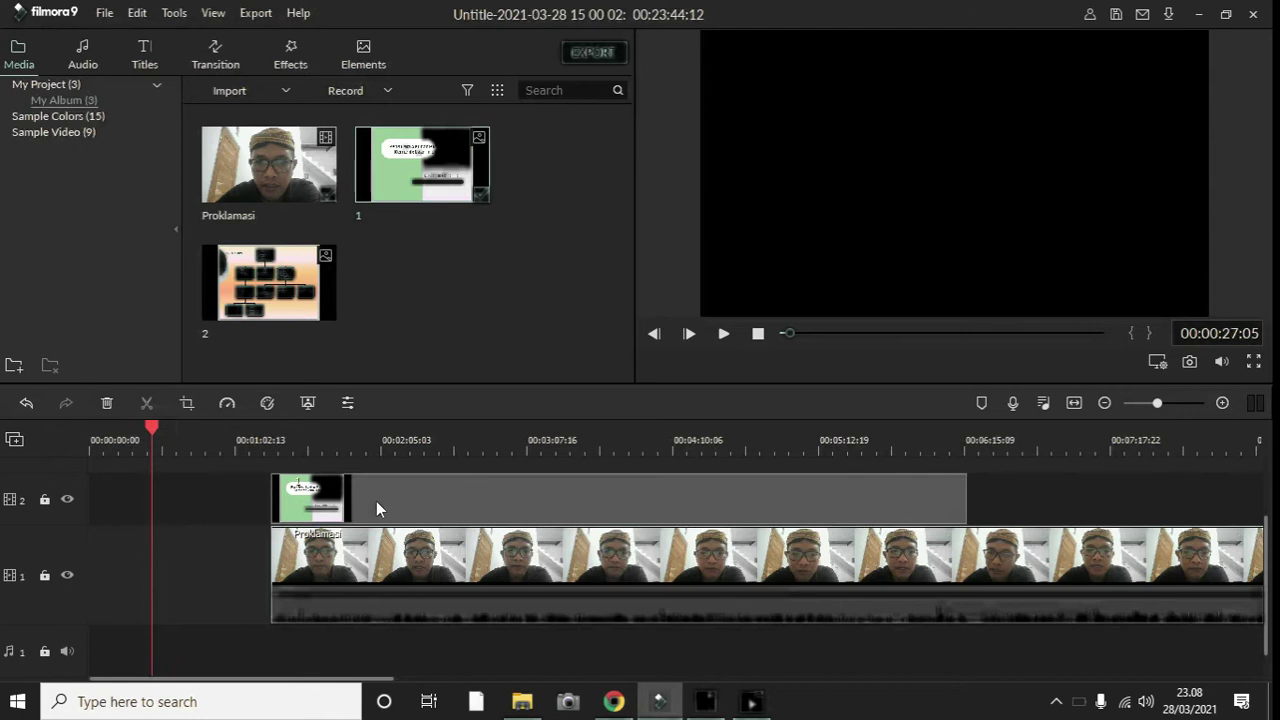
left_click_drag(300, 427, 283, 427)
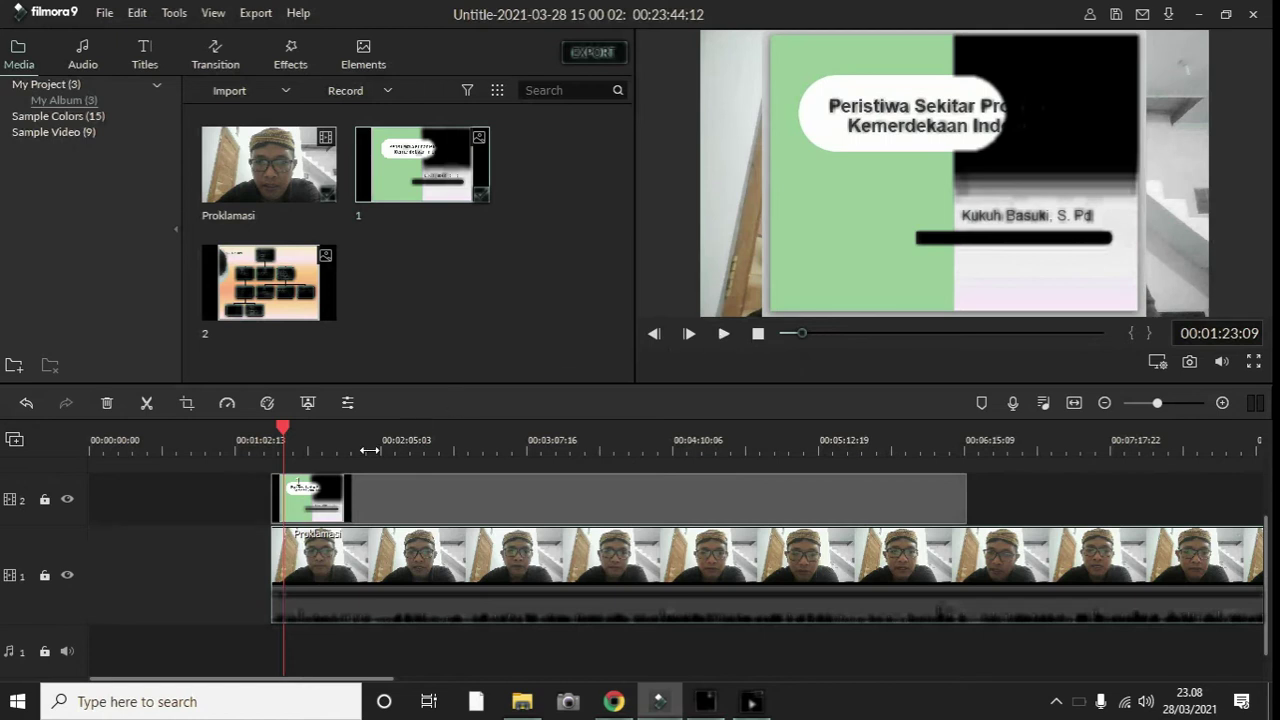
left_click_drag(283, 430, 272, 430)
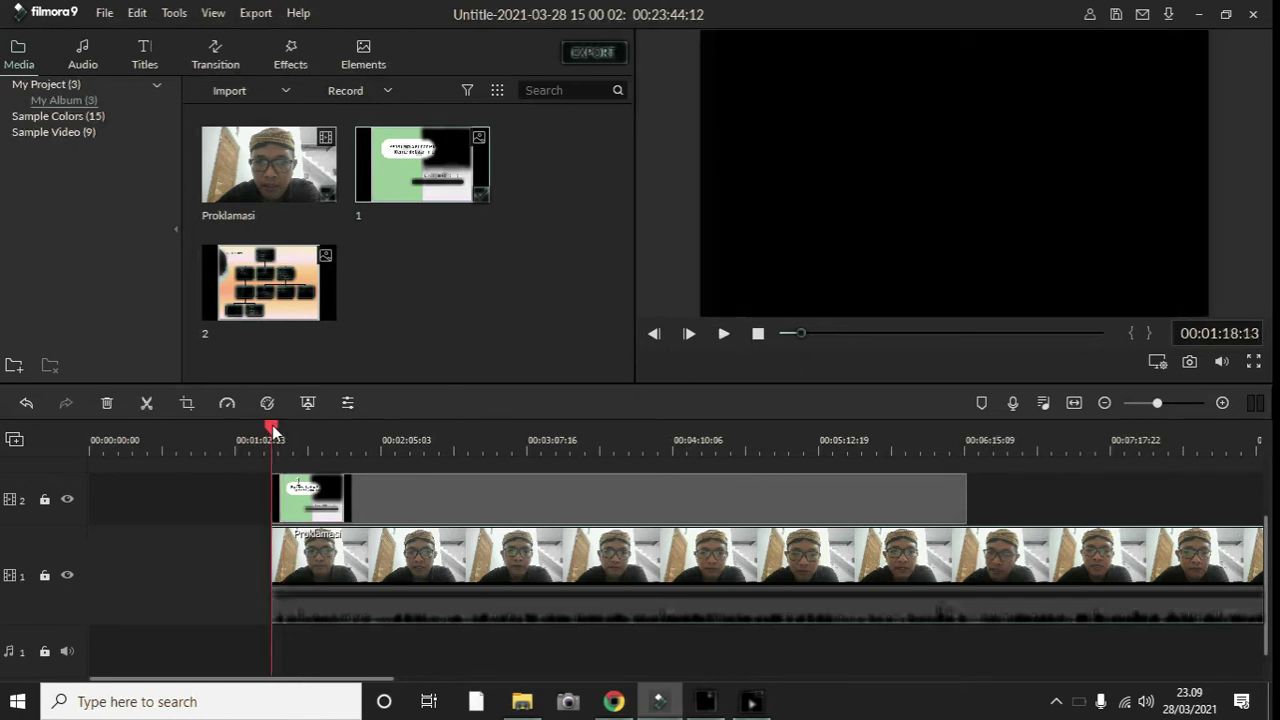
left_click(408, 516)
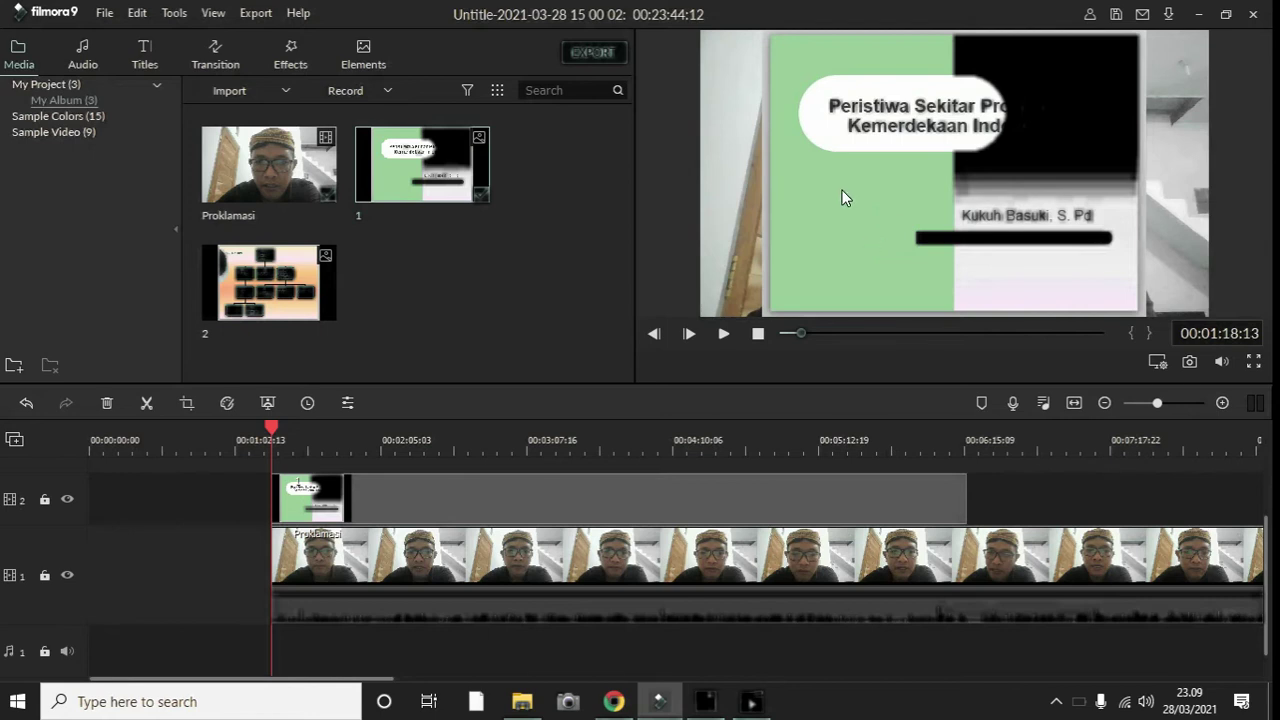
left_click(752, 194)
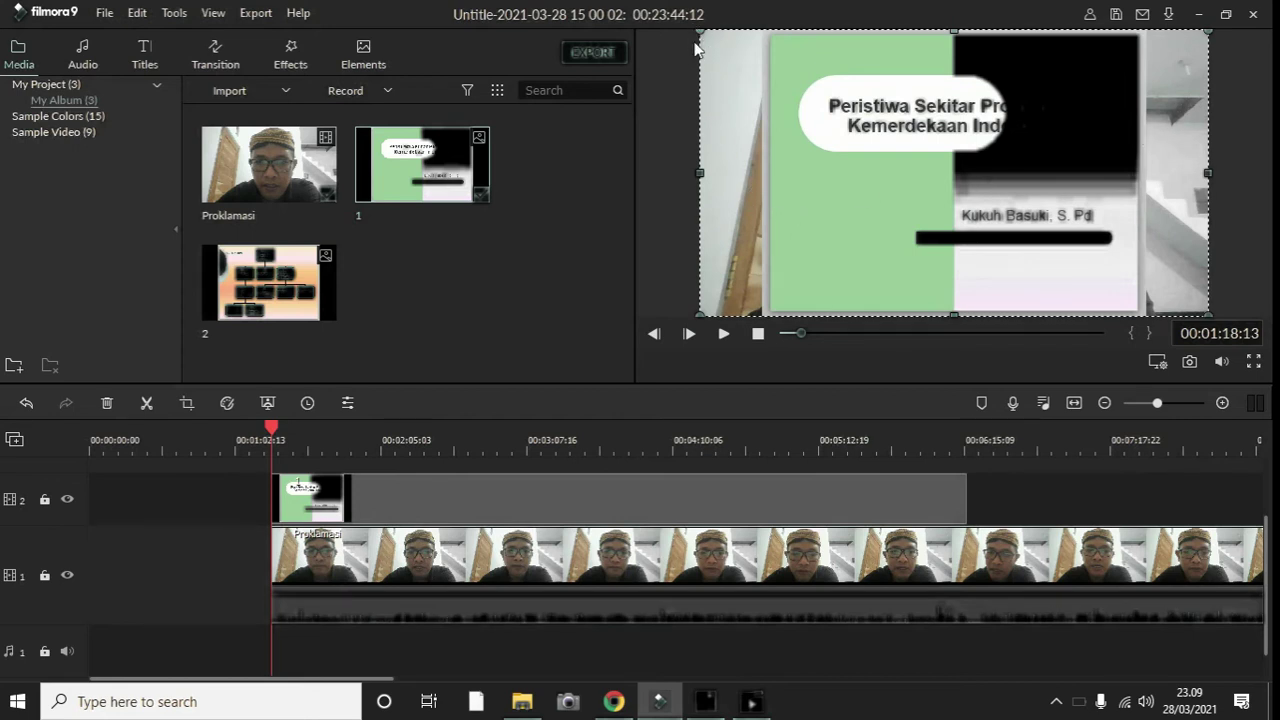
left_click_drag(703, 34, 966, 196)
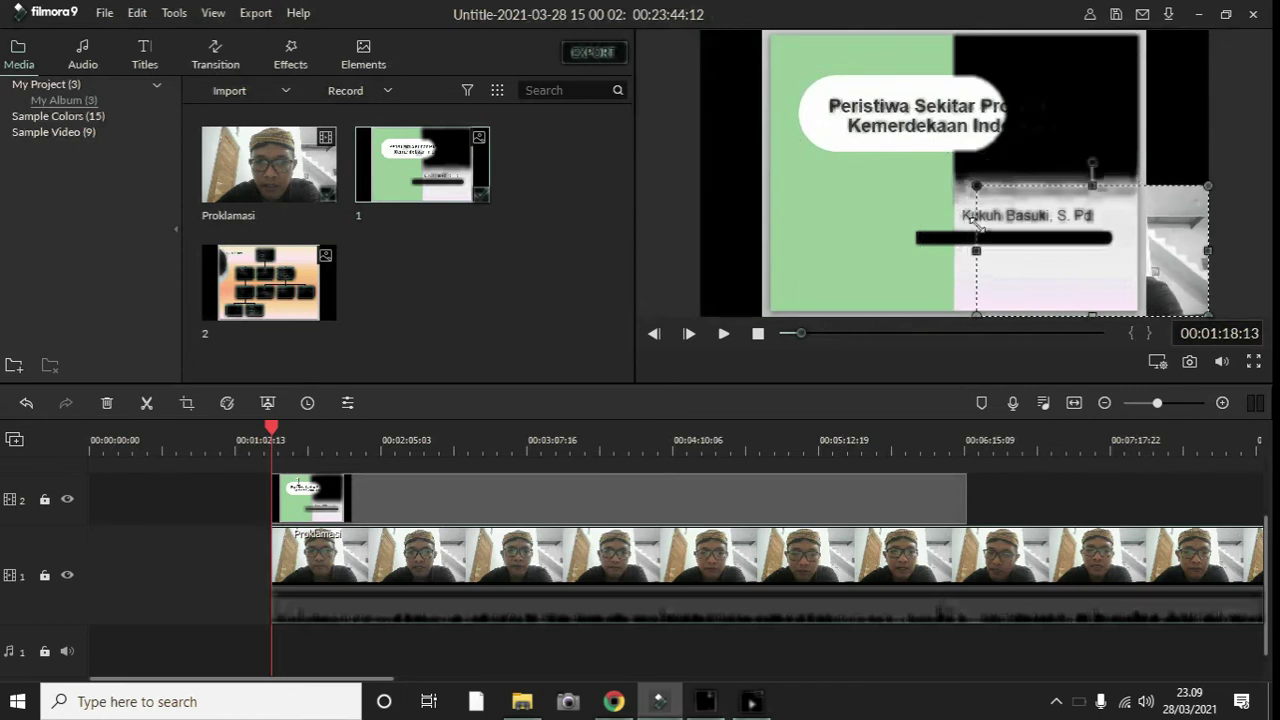
Align slide 1 with the frame's left edge and narrow it from the right to uncover part of the webcam picture.
left_click(815, 100)
left_click_drag(760, 170, 706, 163)
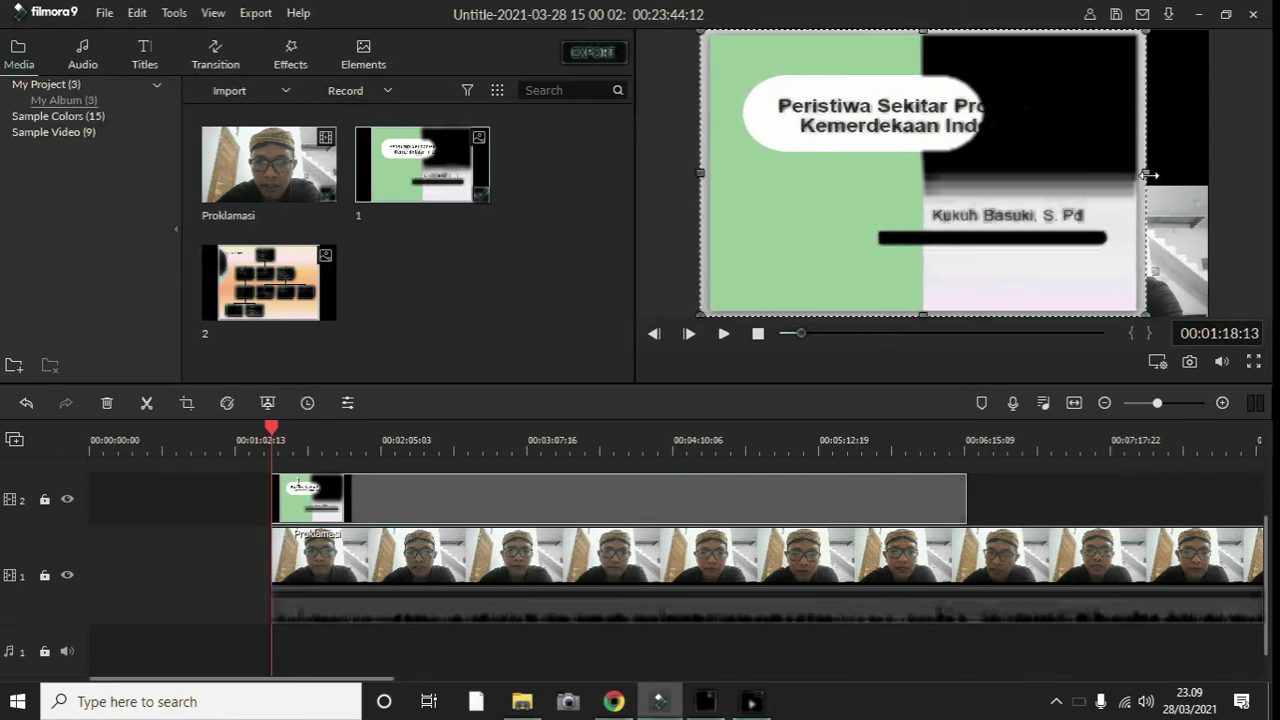
left_click_drag(1110, 170, 1067, 170)
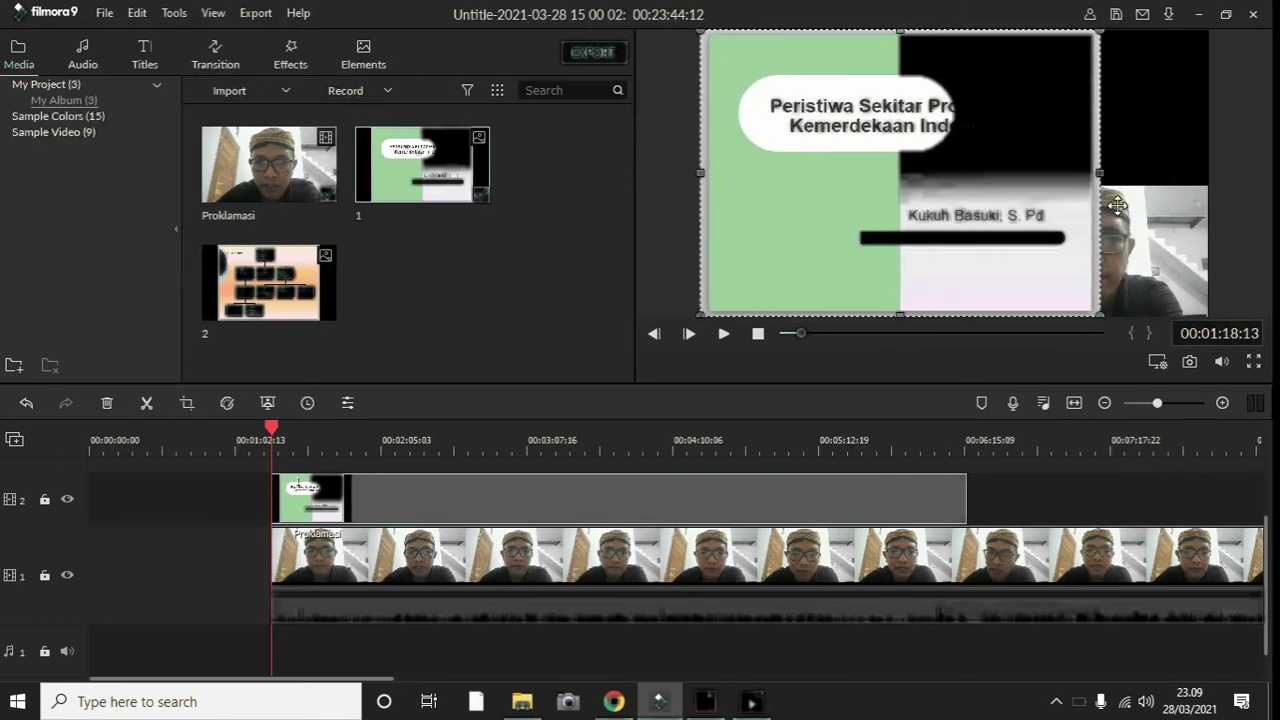
Narrow the webcam picture to fit beside slide 1 and lower its top edge, keeping it in the frame's lower-right corner.
left_click(1118, 205)
left_click_drag(974, 250, 1095, 271)
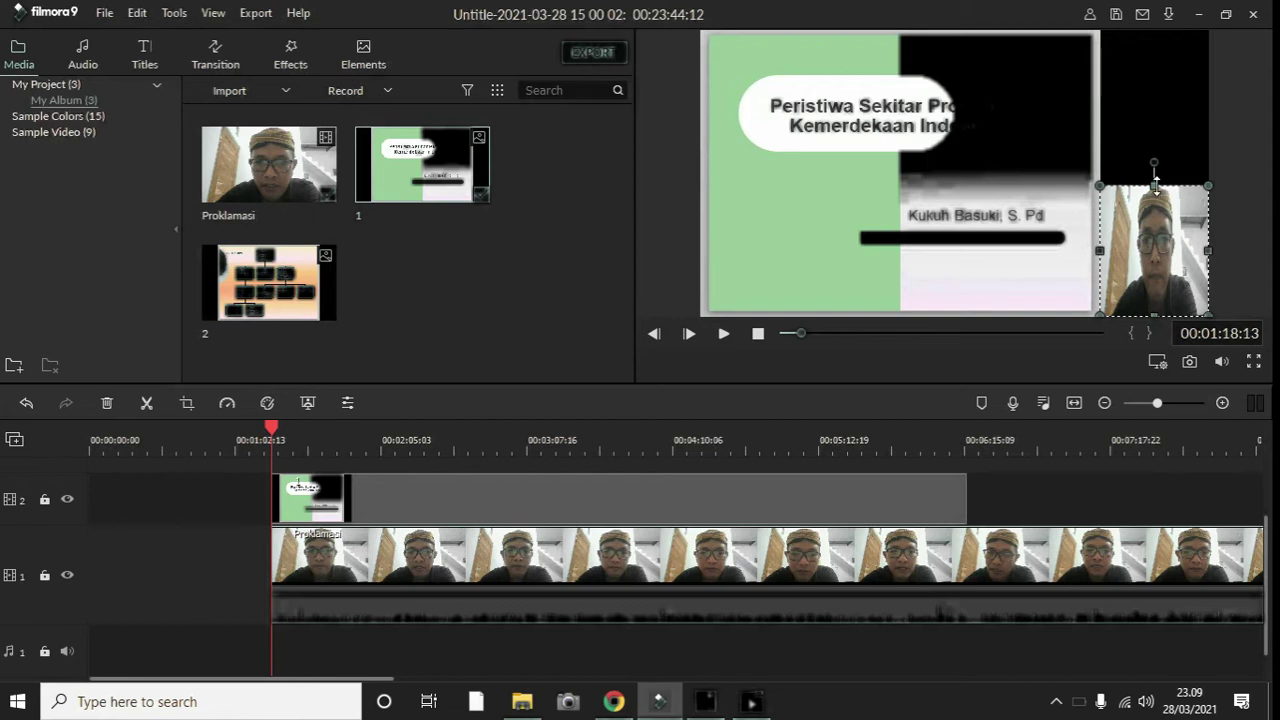
mouse_move(1155, 208)
left_mouse_down()
mouse_move(1160, 251)
mouse_move(1154, 229)
left_mouse_up()
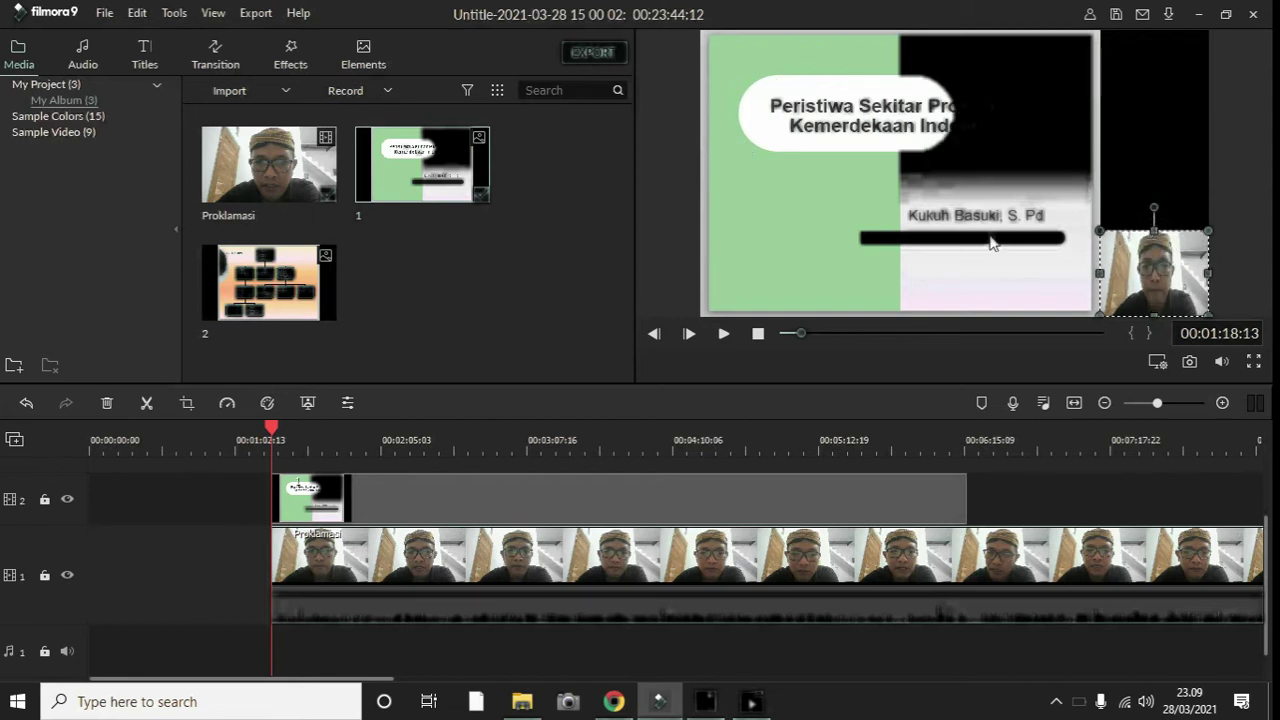
Nudge slide 1 and the webcam picture slightly so they sit side by side, and deselect them.
left_click_drag(809, 243, 940, 176)
left_click_drag(854, 186, 800, 206)
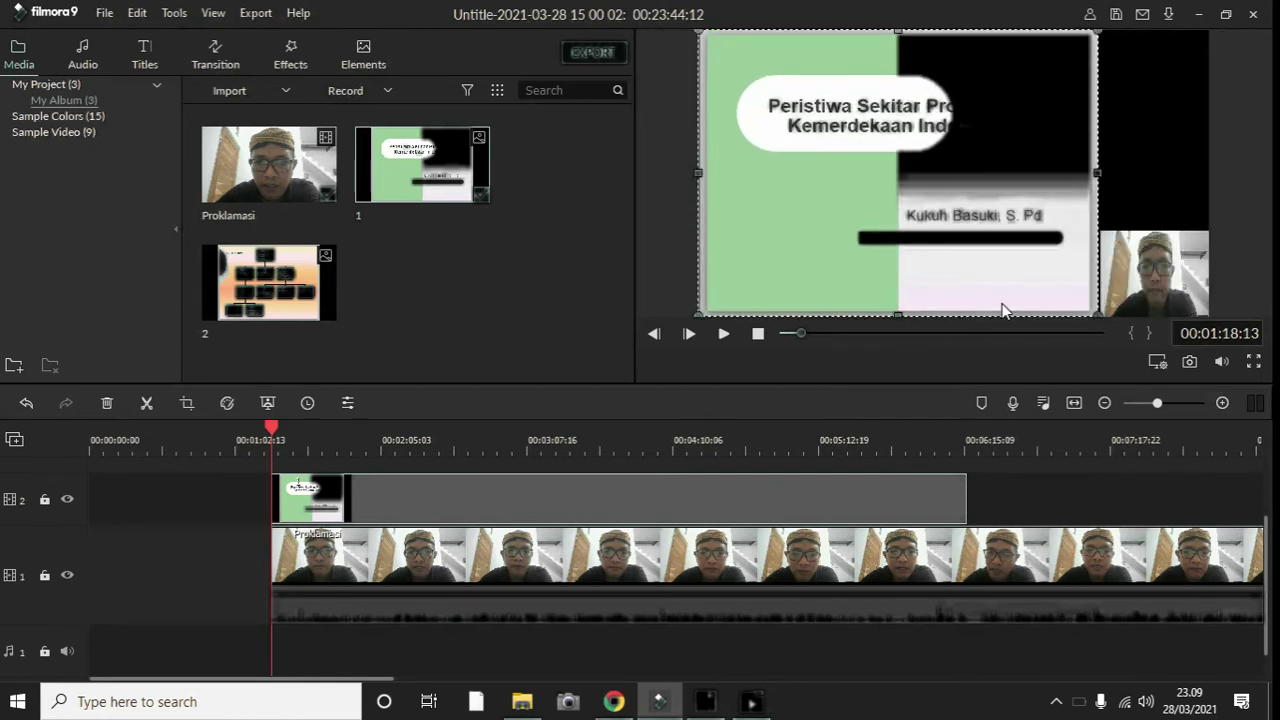
left_click(1113, 262)
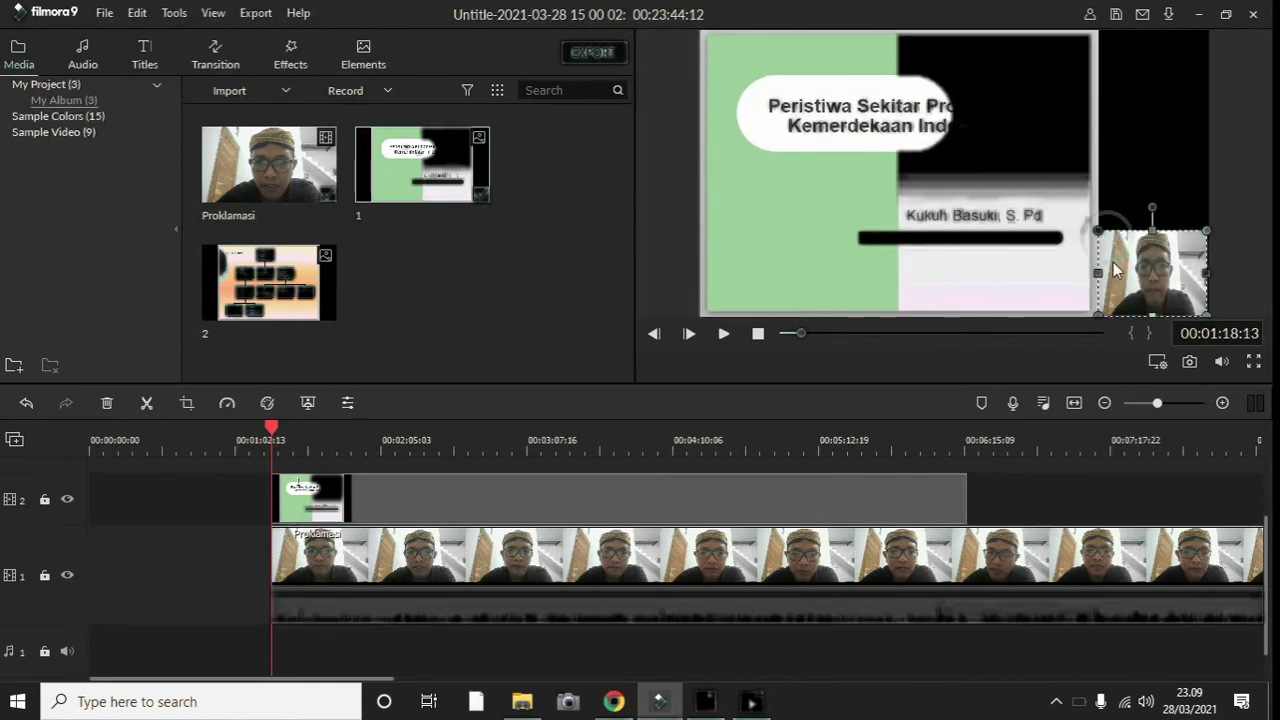
mouse_move(1150, 245)
left_mouse_down()
mouse_move(1148, 127)
mouse_move(1156, 273)
mouse_move(1150, 240)
mouse_move(1072, 205)
mouse_move(1150, 233)
mouse_move(1168, 262)
left_mouse_up()
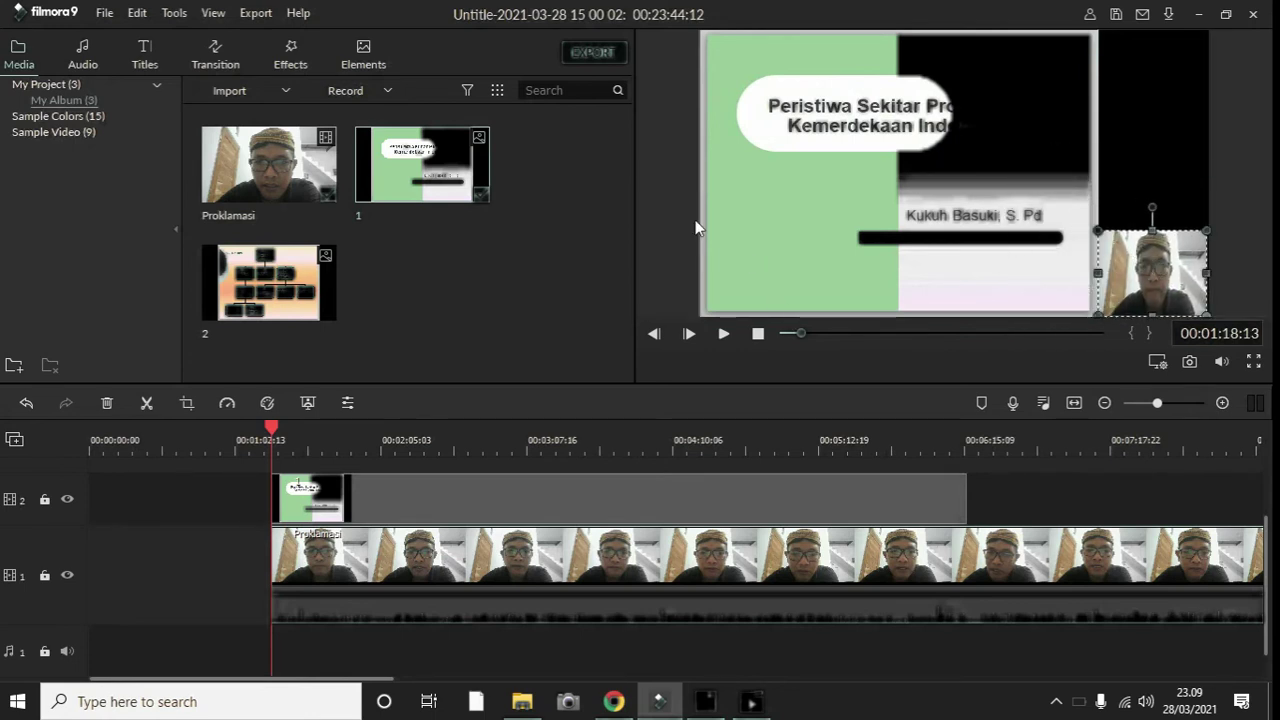
left_click(658, 208)
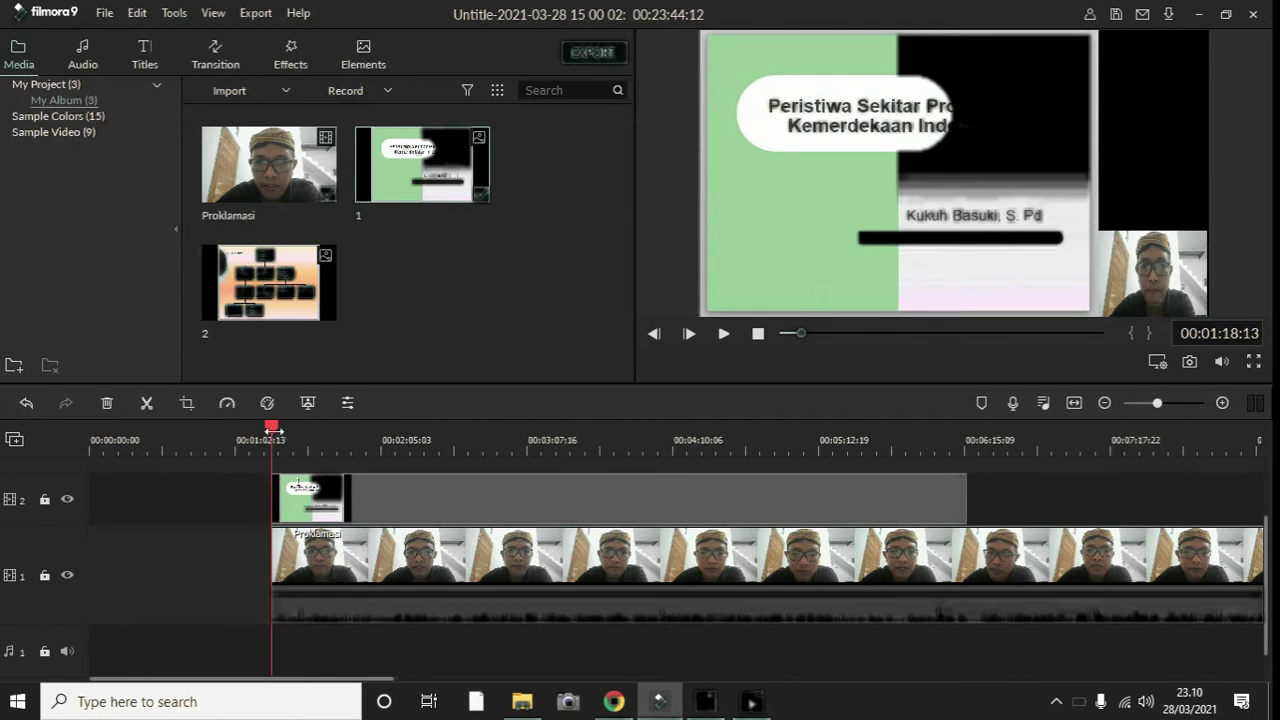
Play back the combined slide and webcam layout from the clips' start, near 00:06:08 and from about 00:05:04.
left_click(723, 334)
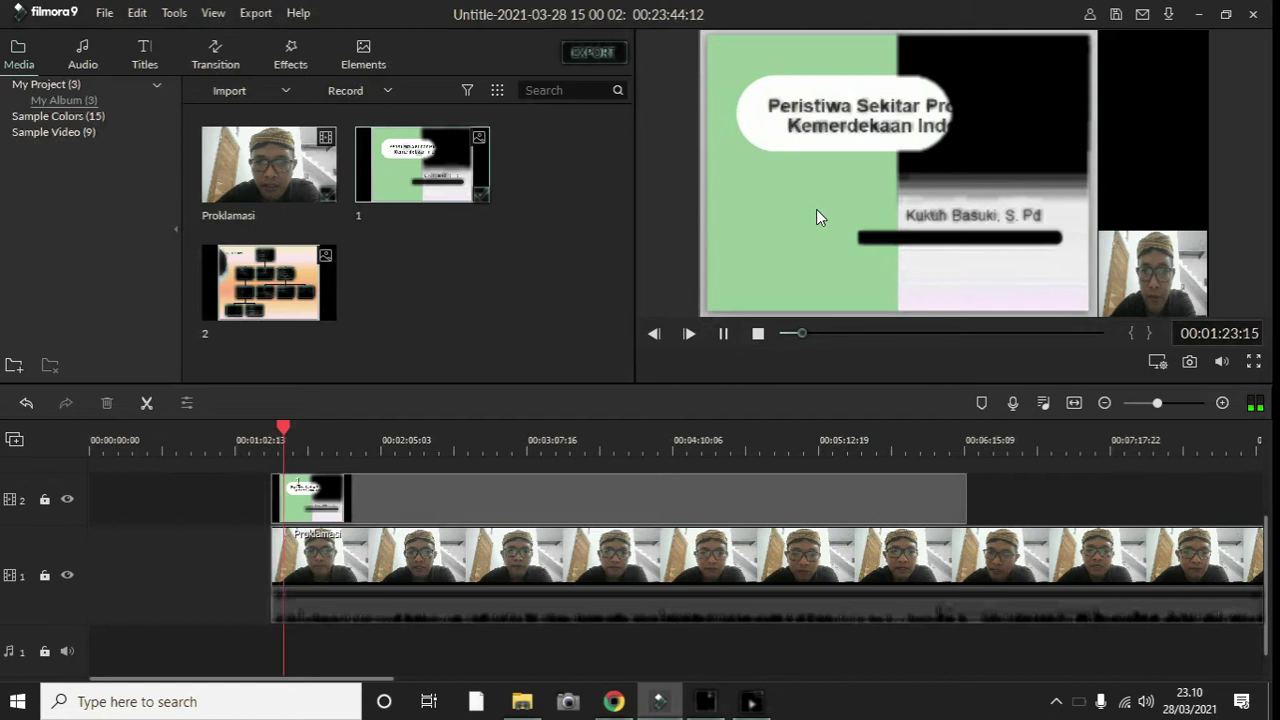
left_click(723, 333)
left_click_drag(290, 426, 643, 440)
left_click_drag(776, 497, 946, 524)
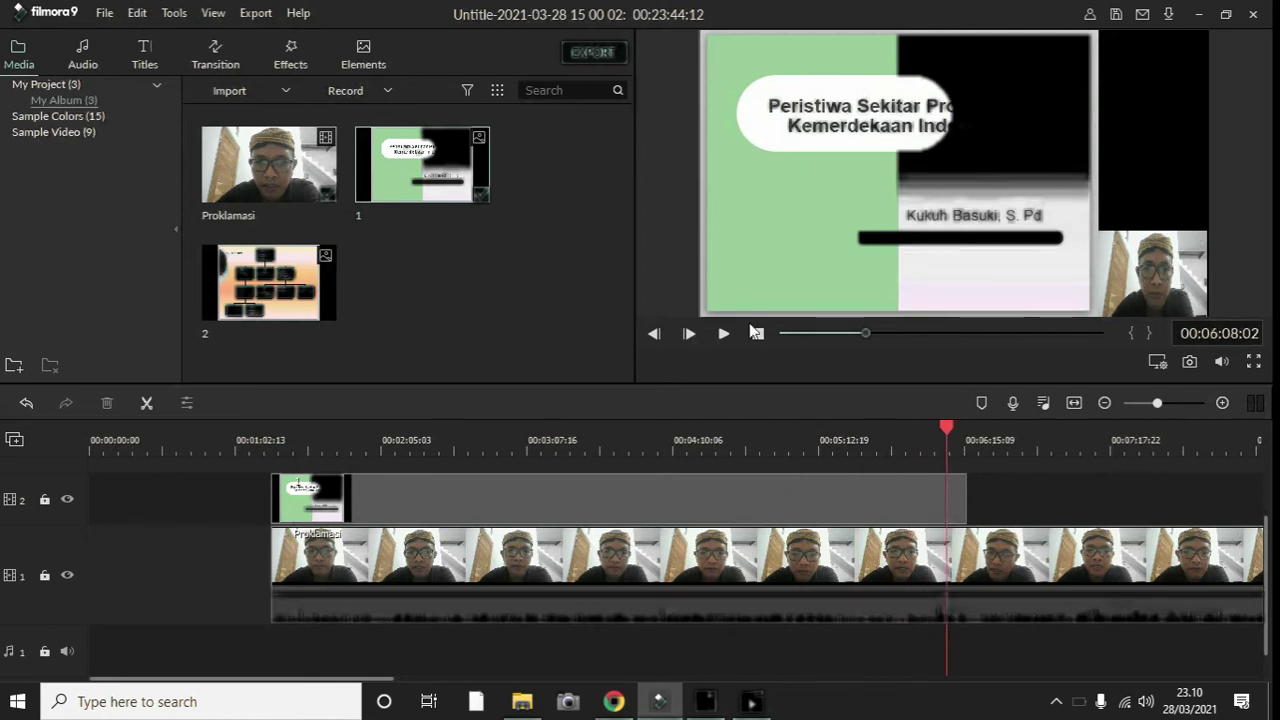
left_click(725, 334)
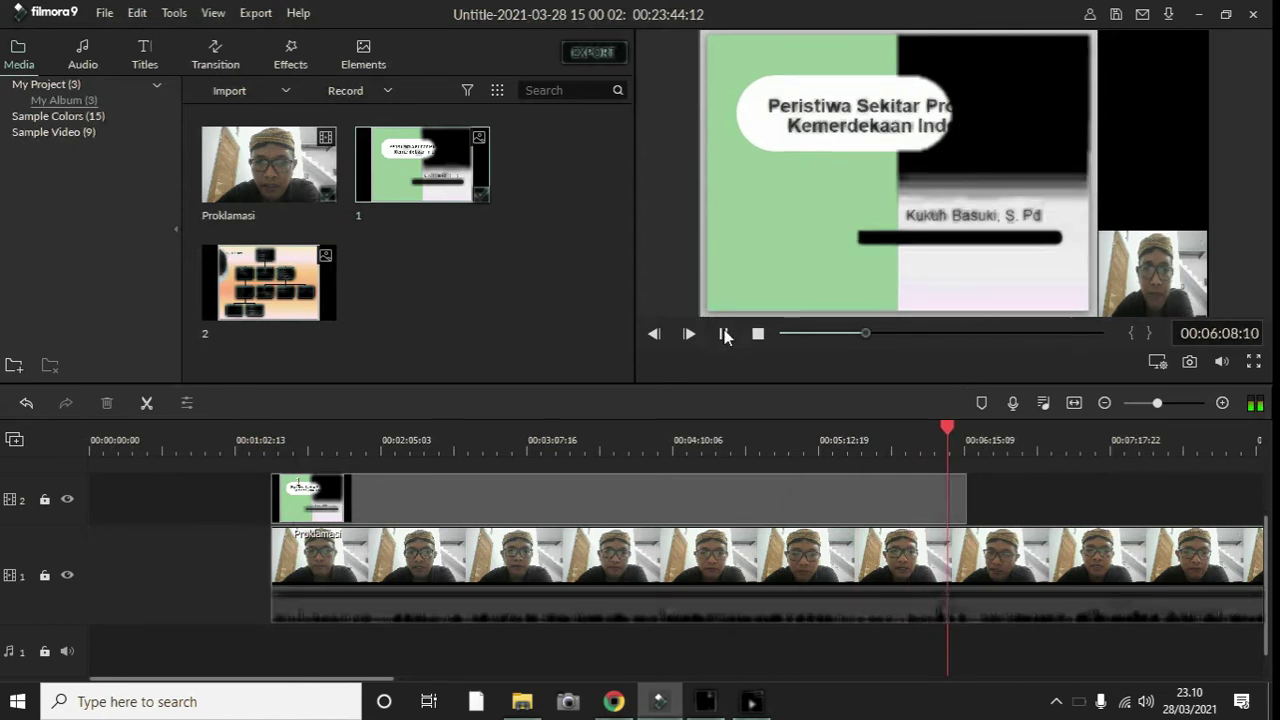
left_click(718, 335)
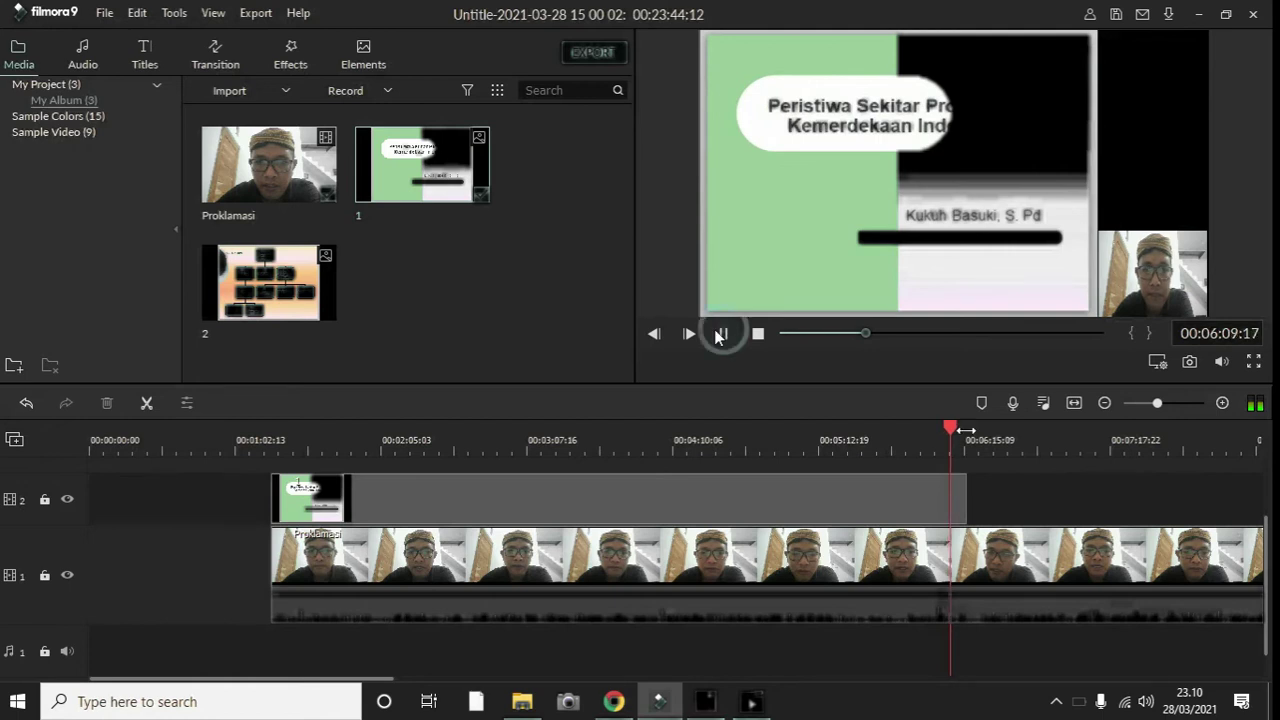
left_click(950, 430)
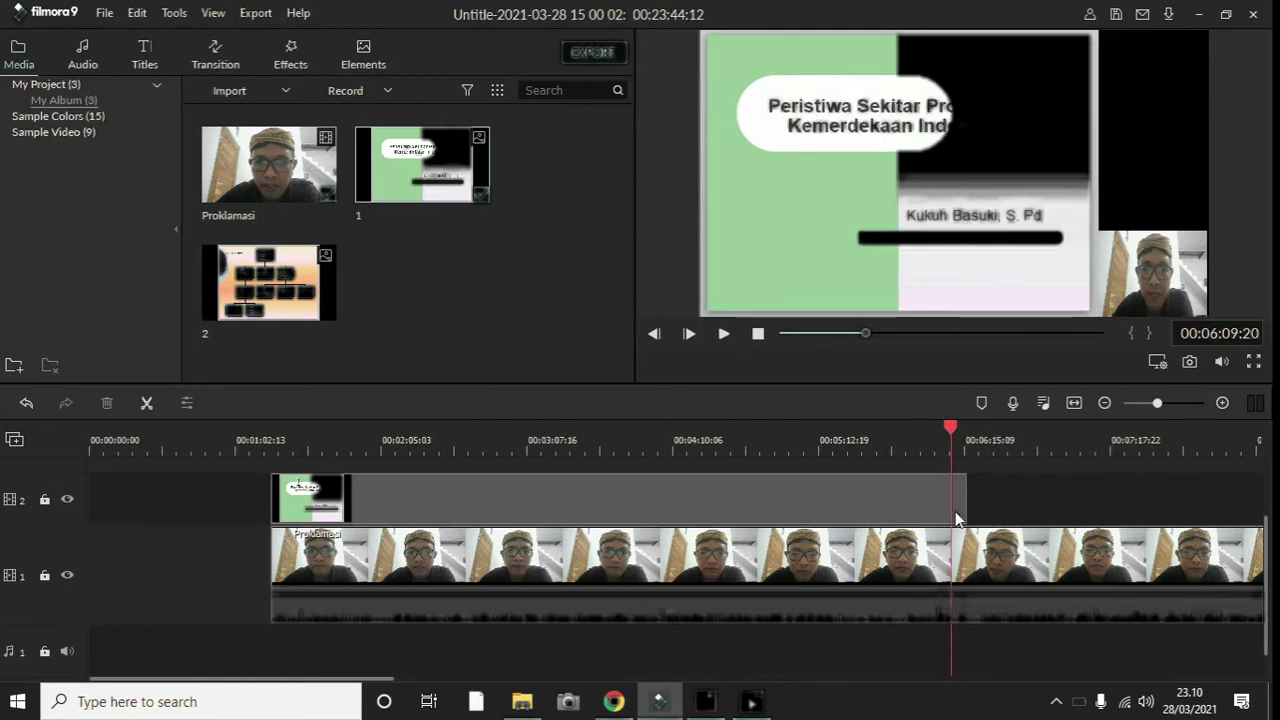
left_click(948, 417)
left_click_drag(952, 432, 799, 414)
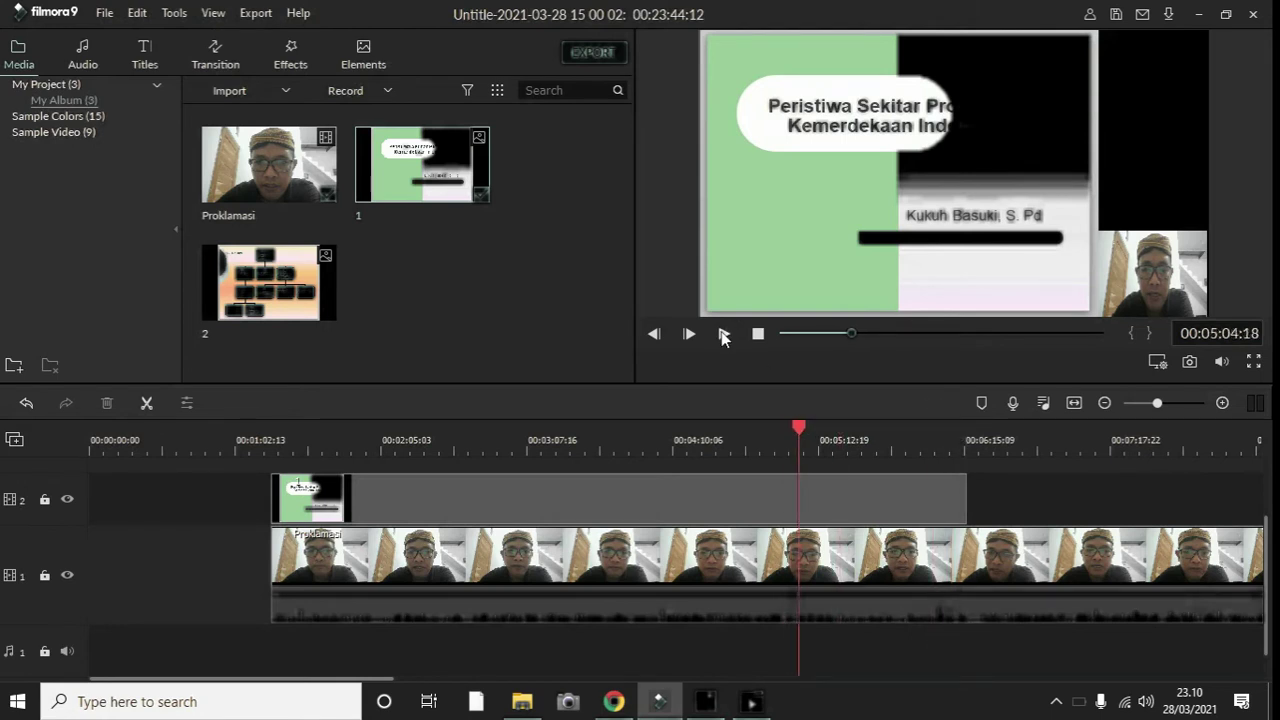
left_click(724, 334)
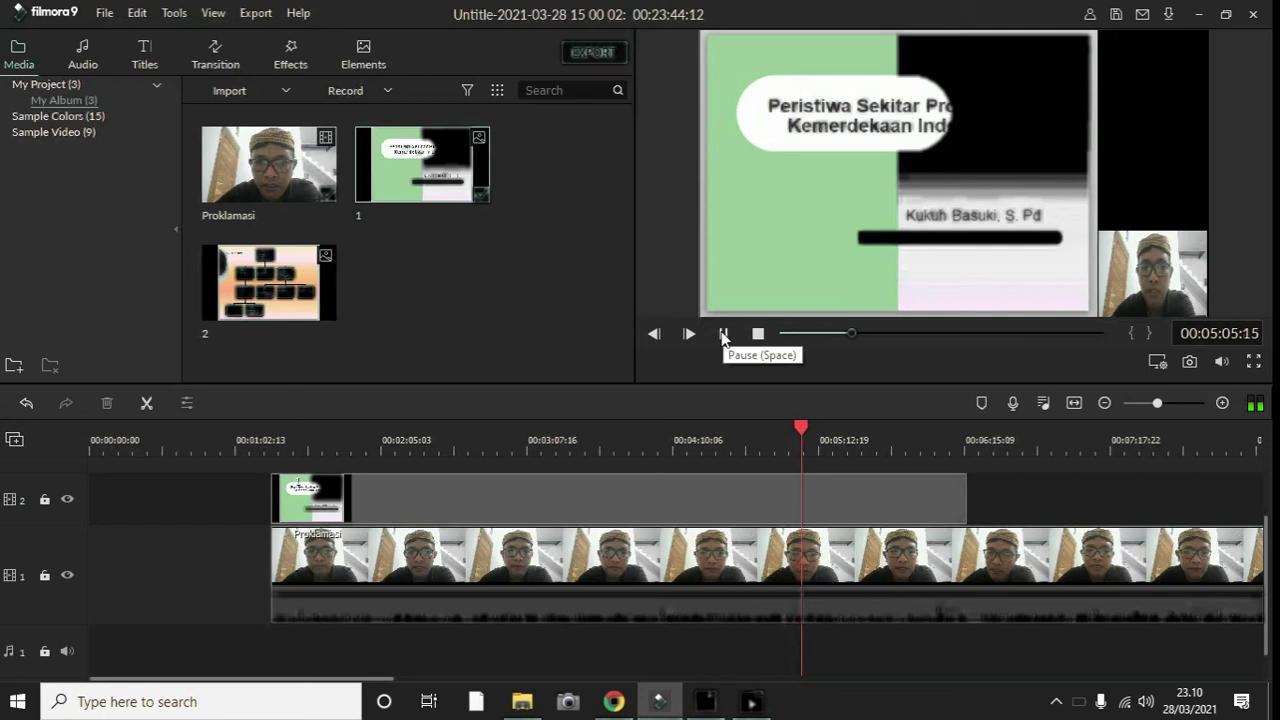
left_click(724, 334)
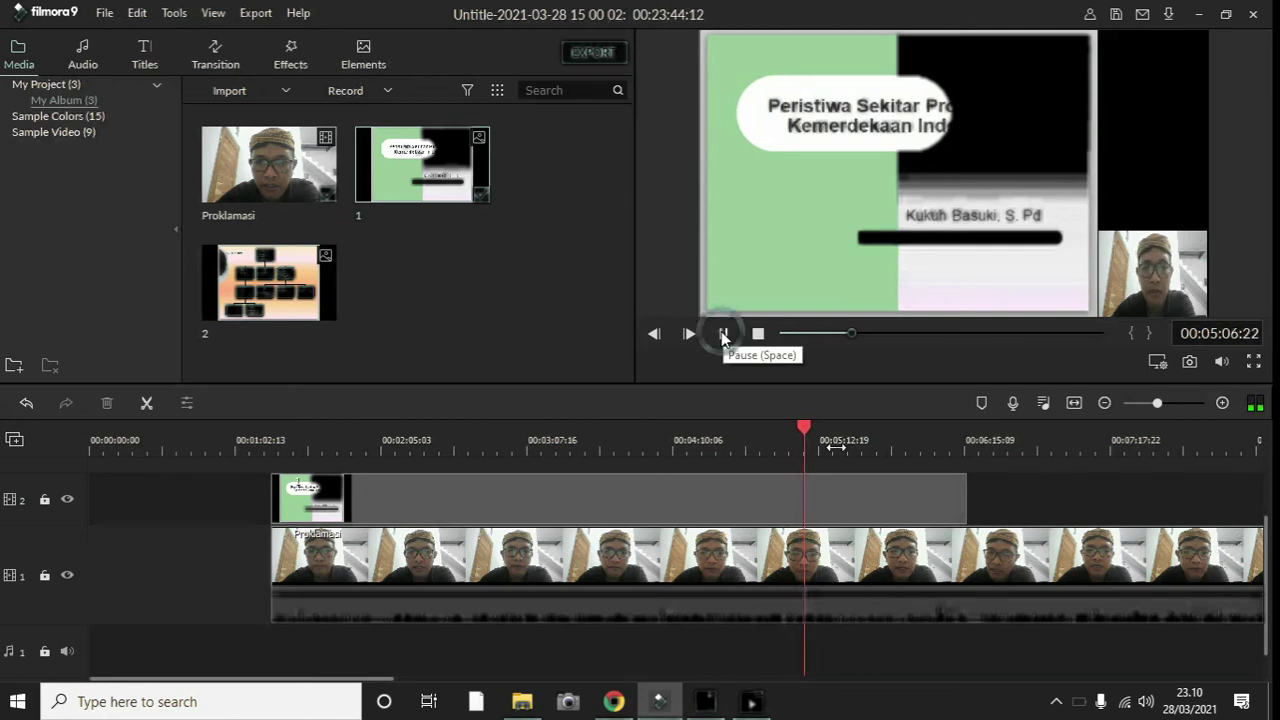
Trim the end of the slide 1 clip on video track 2 to a duration of about 00:02:05:08.
left_click_drag(804, 428, 587, 402)
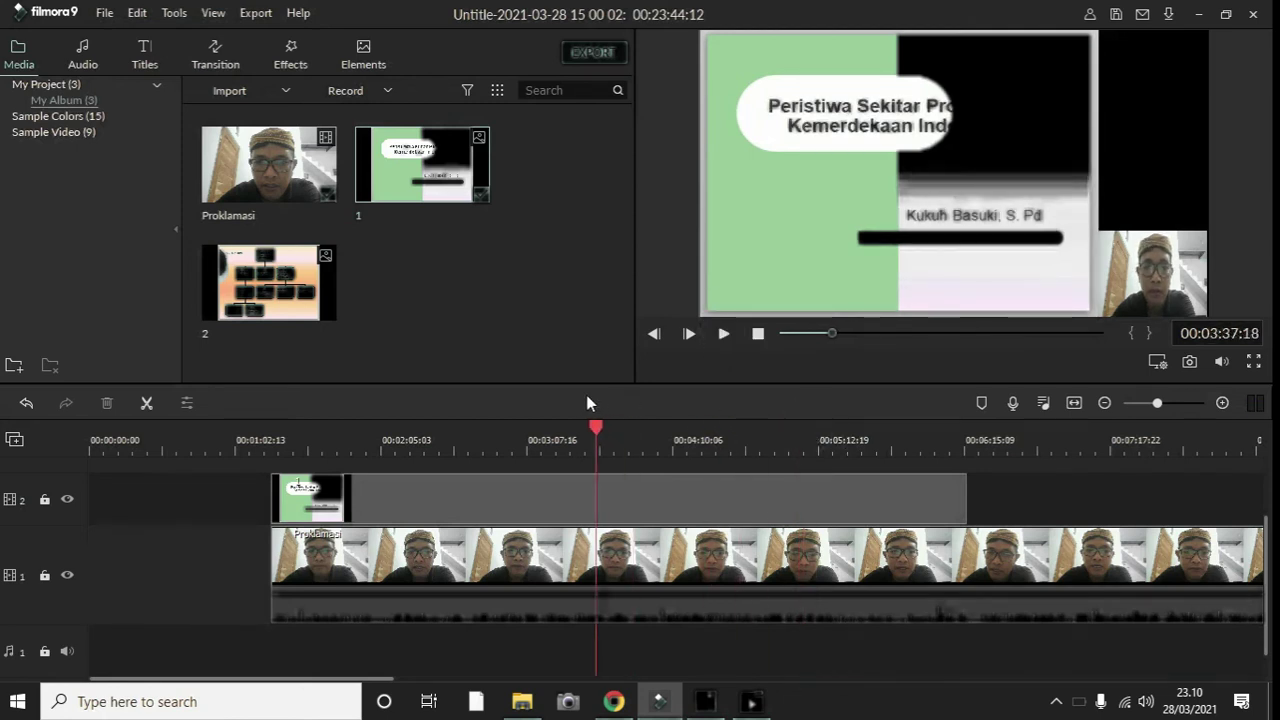
left_click(785, 488)
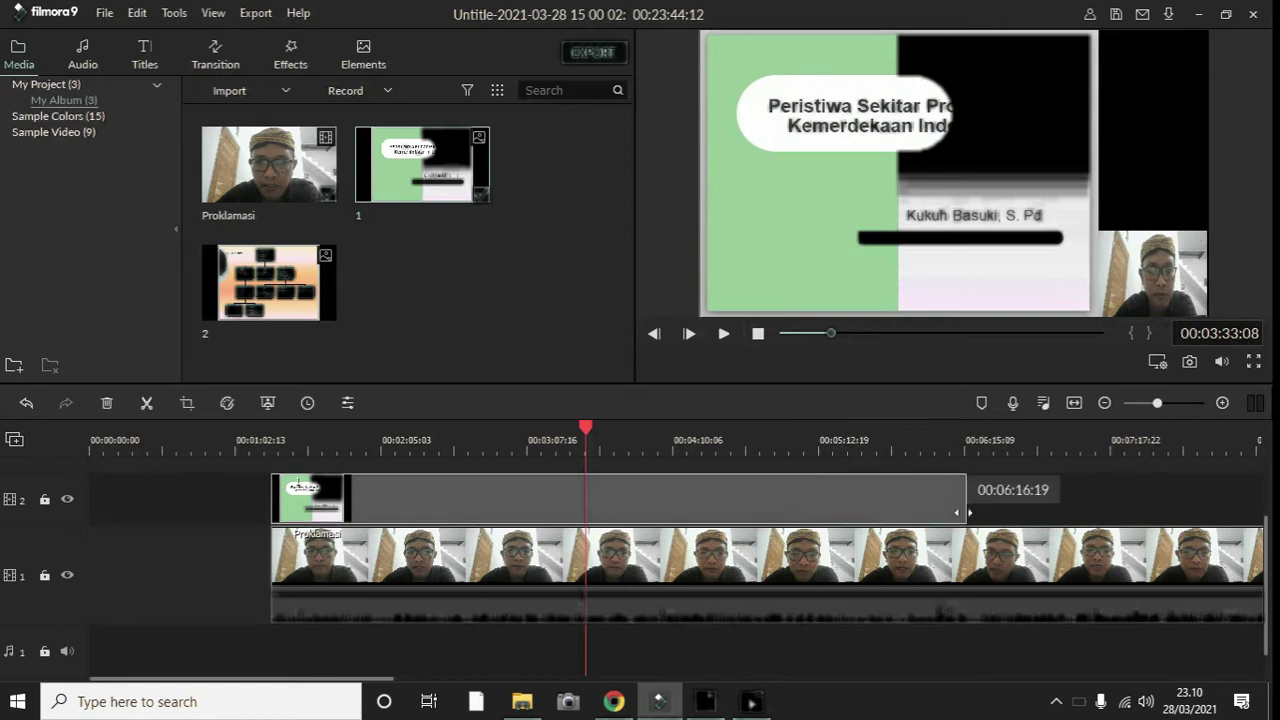
left_click_drag(967, 512, 562, 461)
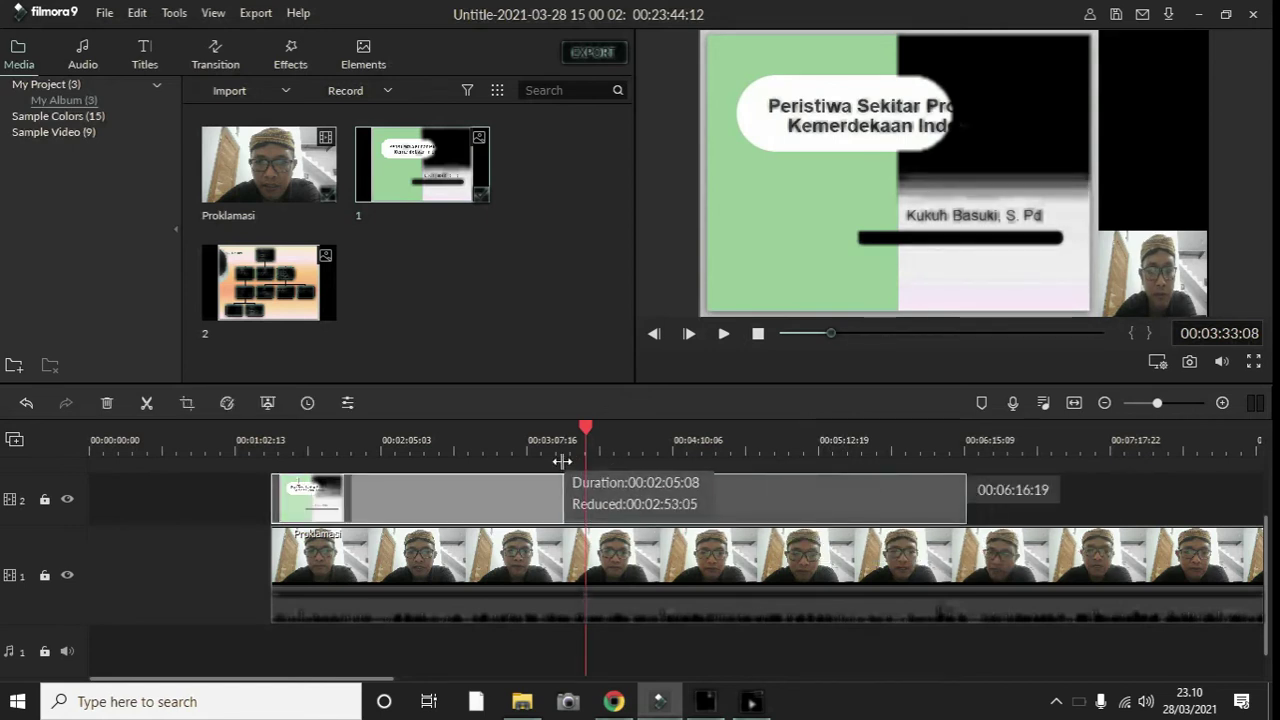
left_click_drag(690, 341, 622, 385)
Find the slide change point by playback and place slide image 2 on video track 2 at about 00:03:11, directly after slide 1.
left_click(724, 335)
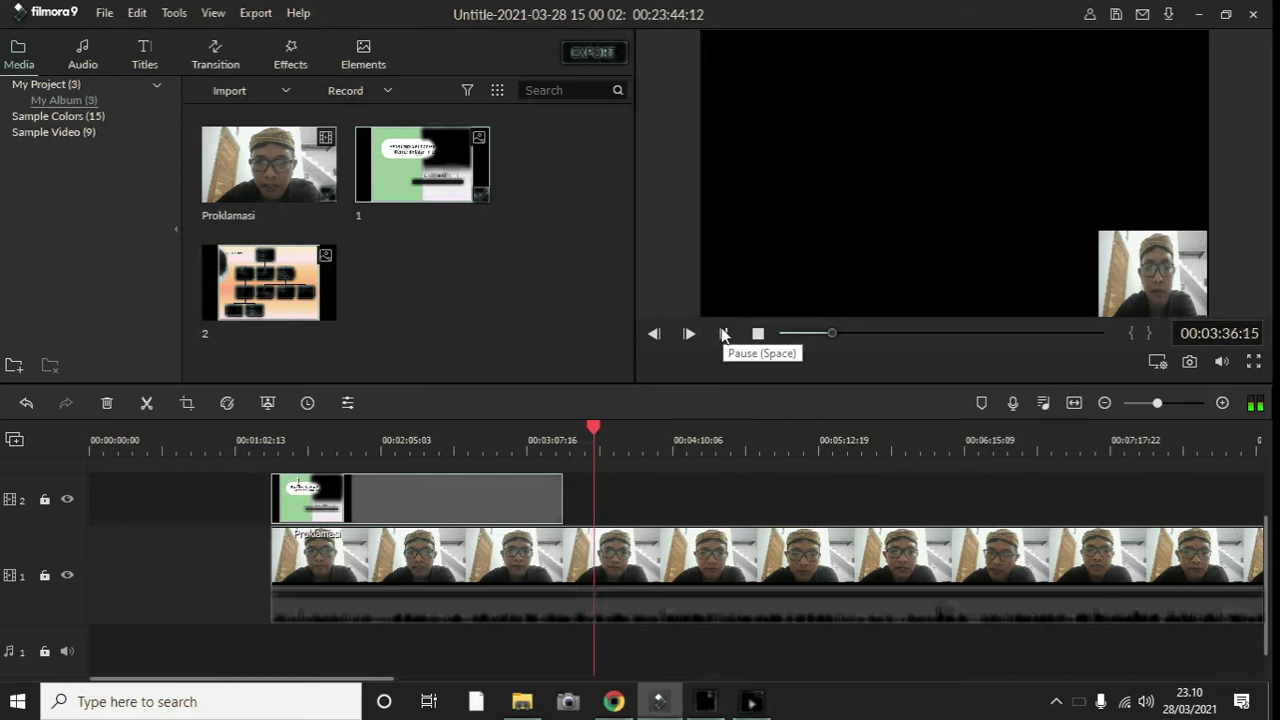
left_click(724, 334)
left_click_drag(595, 428, 518, 429)
left_click(722, 336)
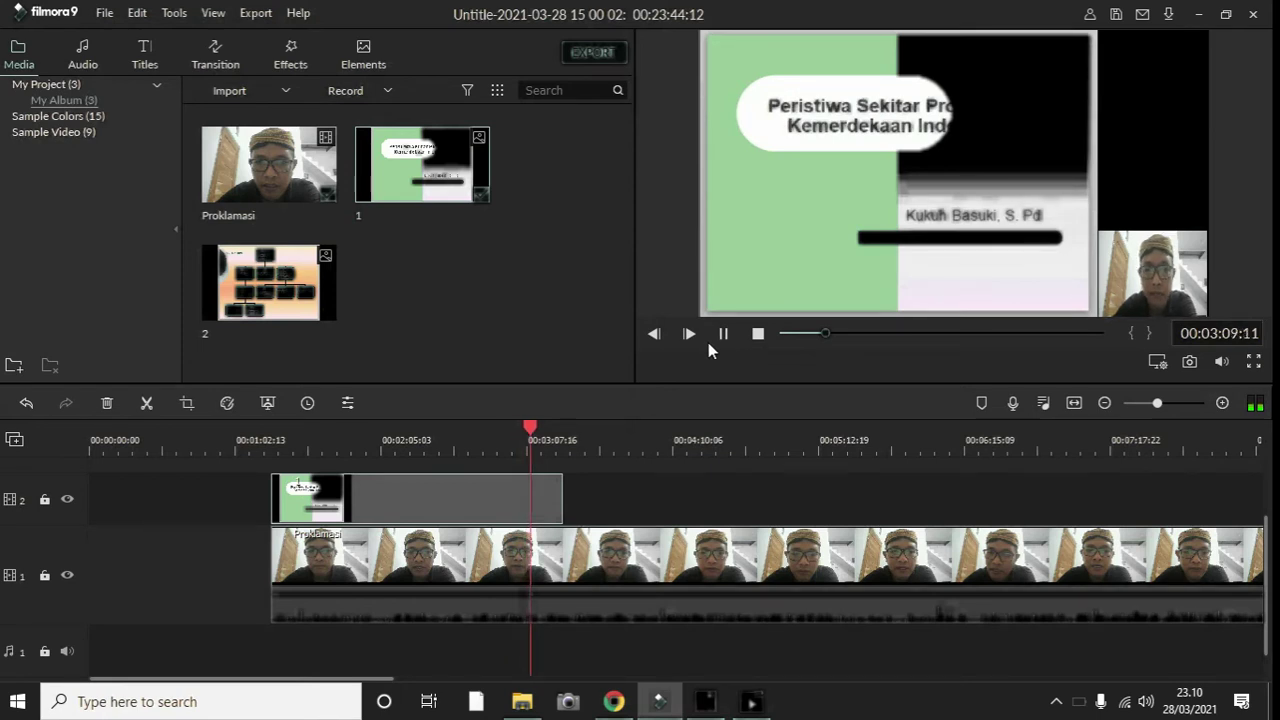
left_click(725, 335)
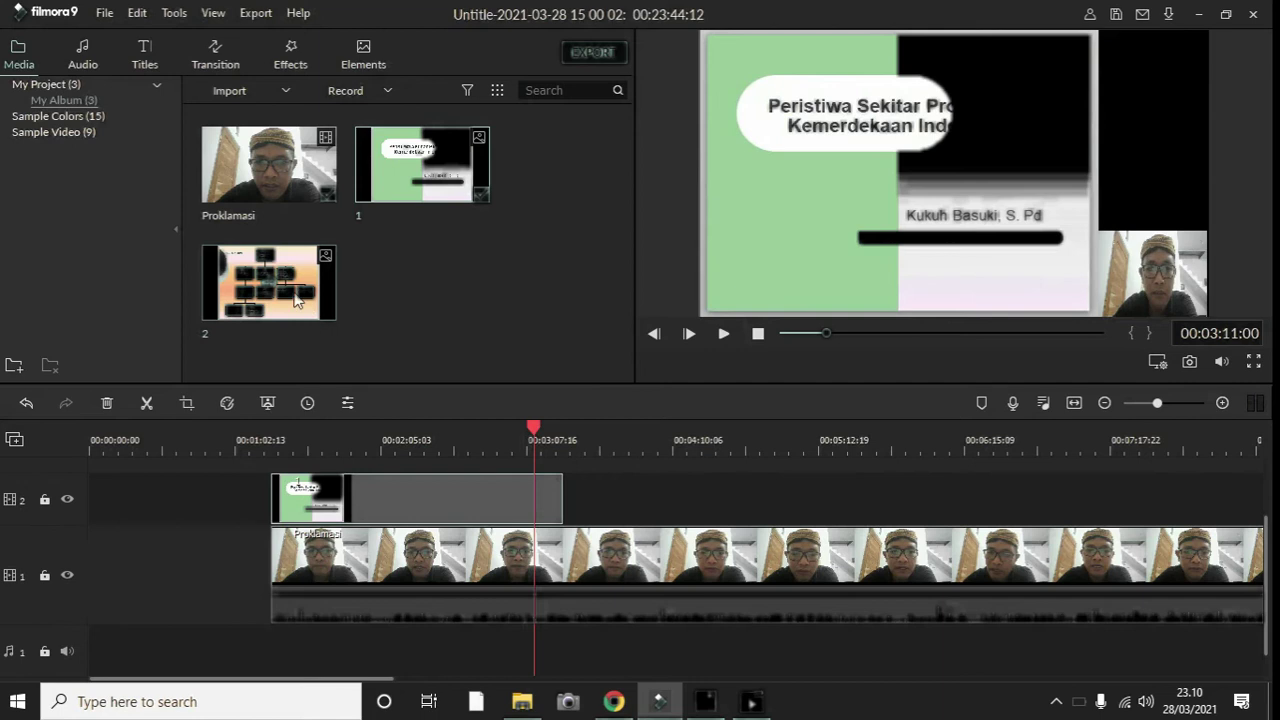
left_click_drag(281, 284, 815, 545)
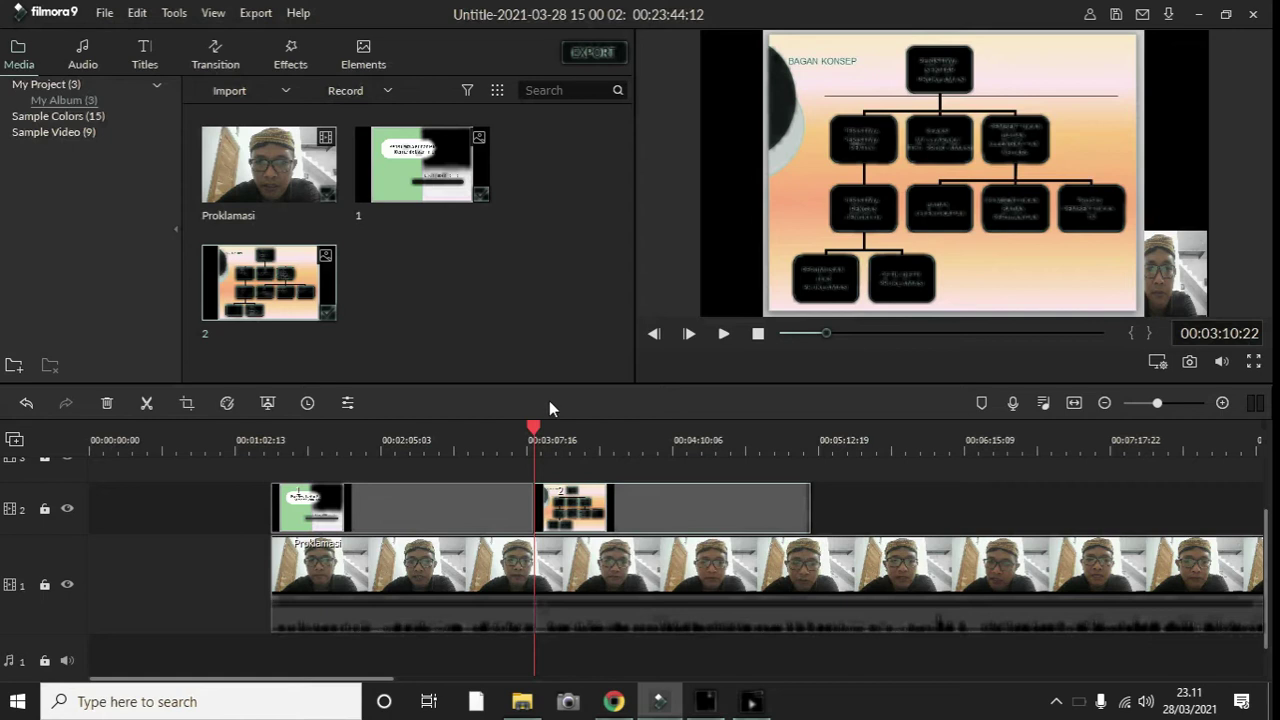
Play back the change from slide 1 to slide 2, starting at about 00:03:06.
left_click_drag(533, 428, 523, 428)
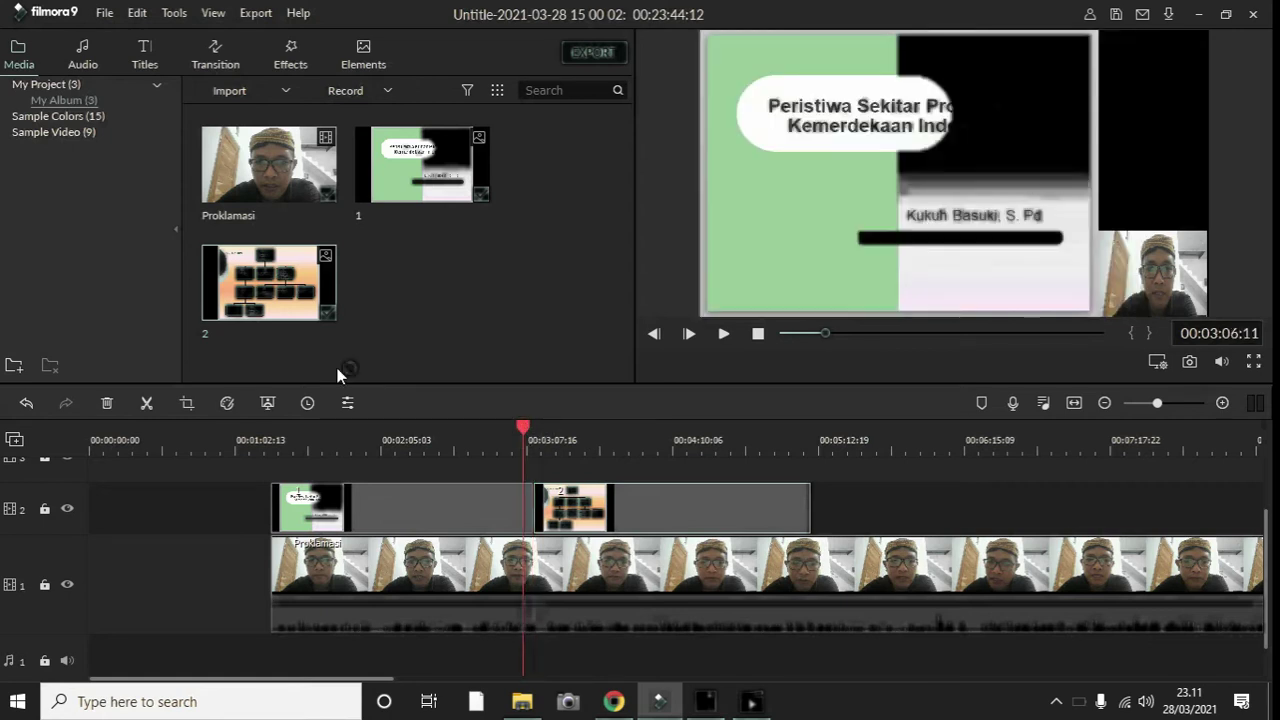
left_click(725, 334)
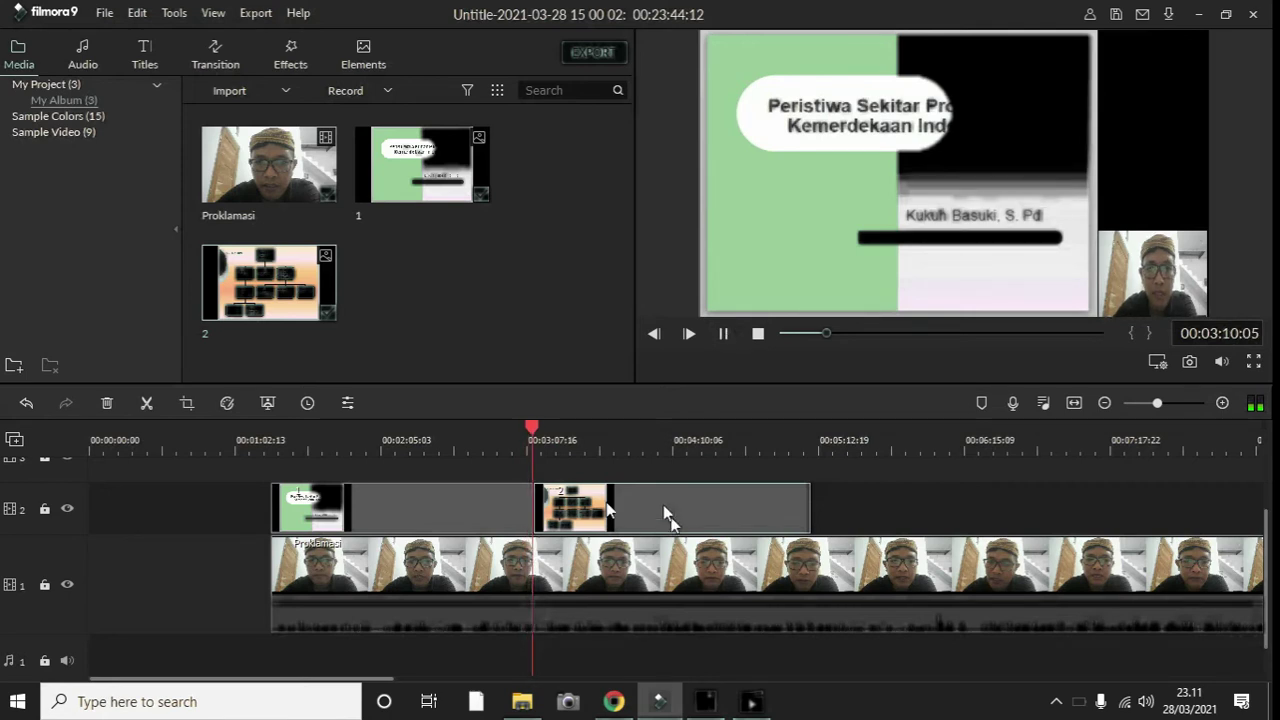
left_click(723, 334)
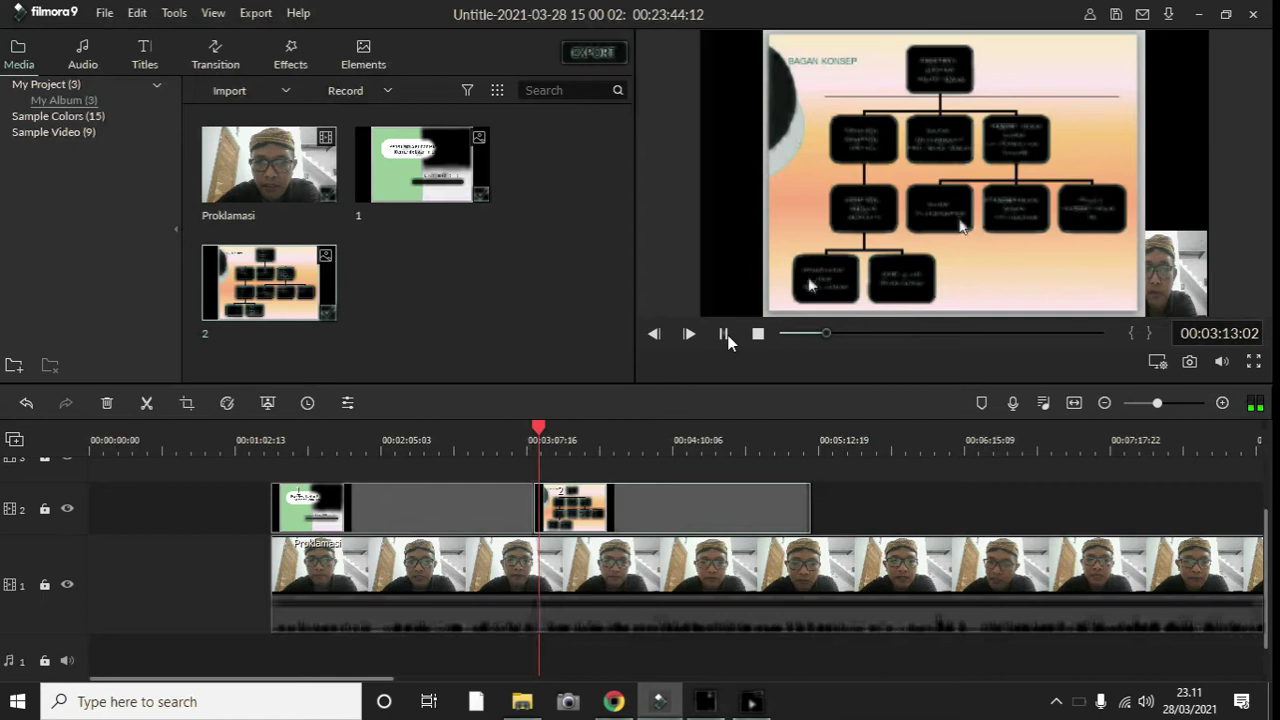
Move the slide 2 picture flush with the frame's left edge and widen it until it nearly meets the webcam picture.
left_click(1076, 66)
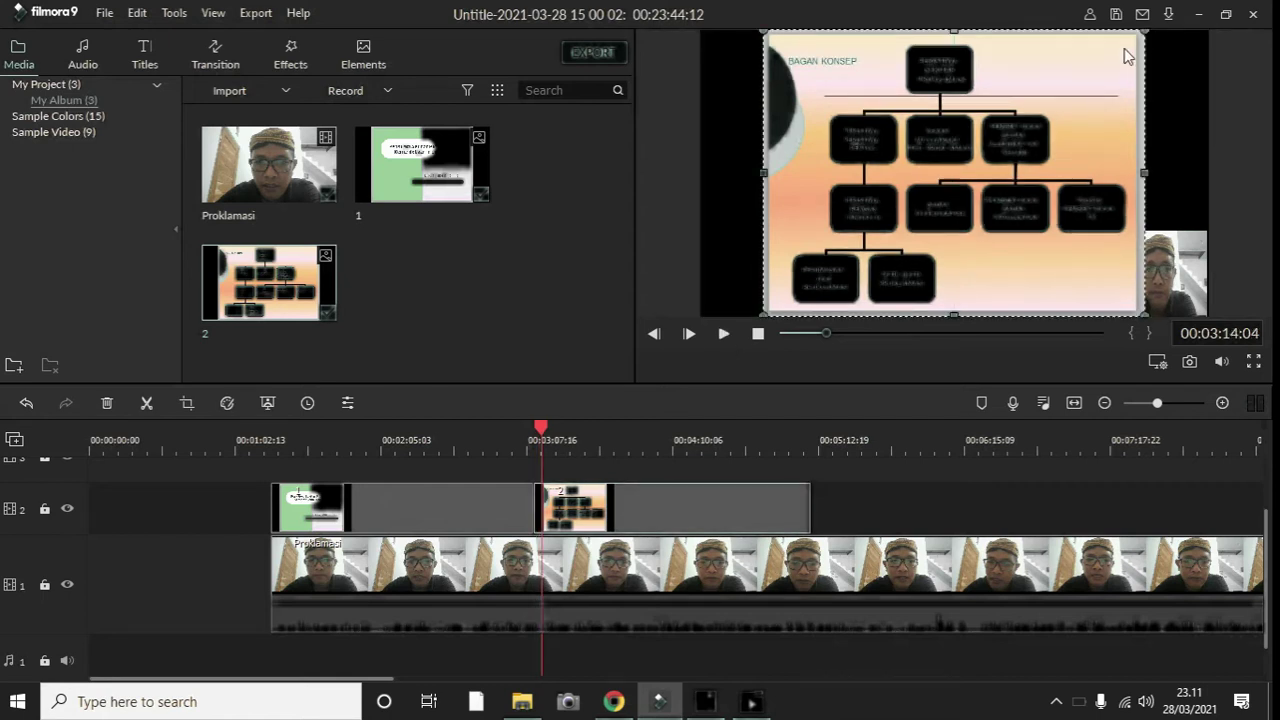
left_click_drag(1026, 106, 963, 91)
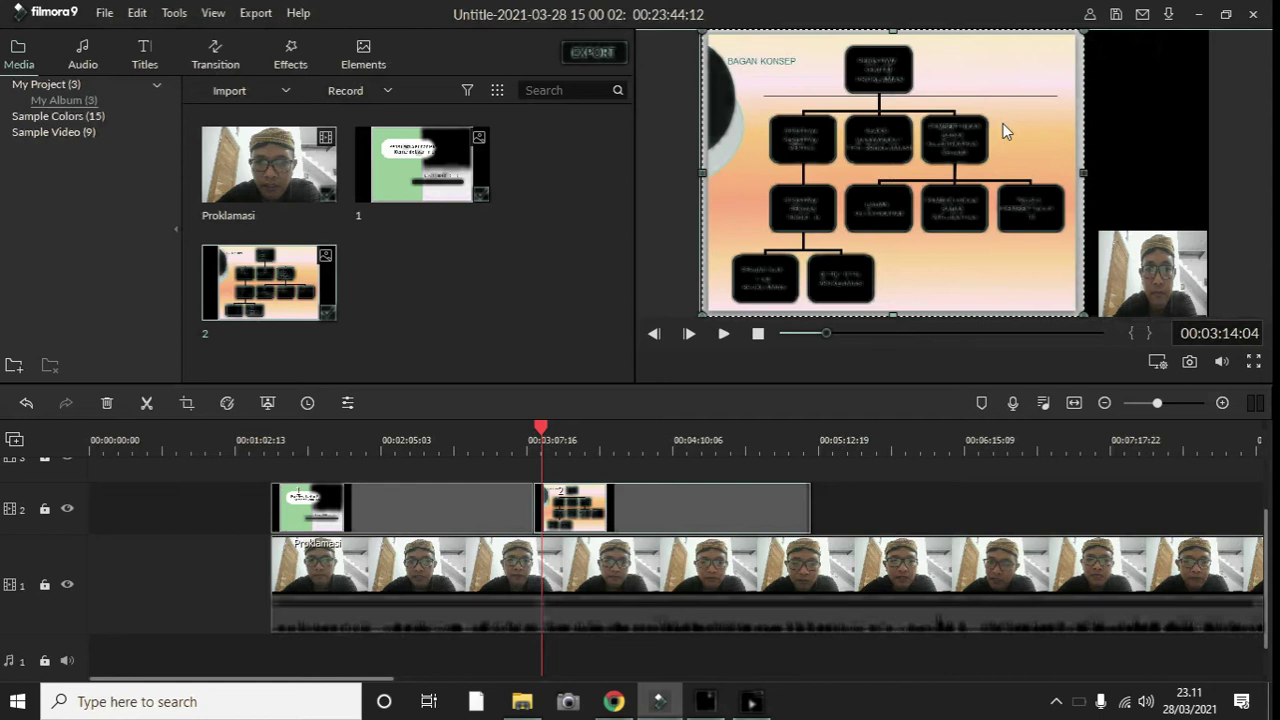
left_click_drag(1083, 174, 1094, 176)
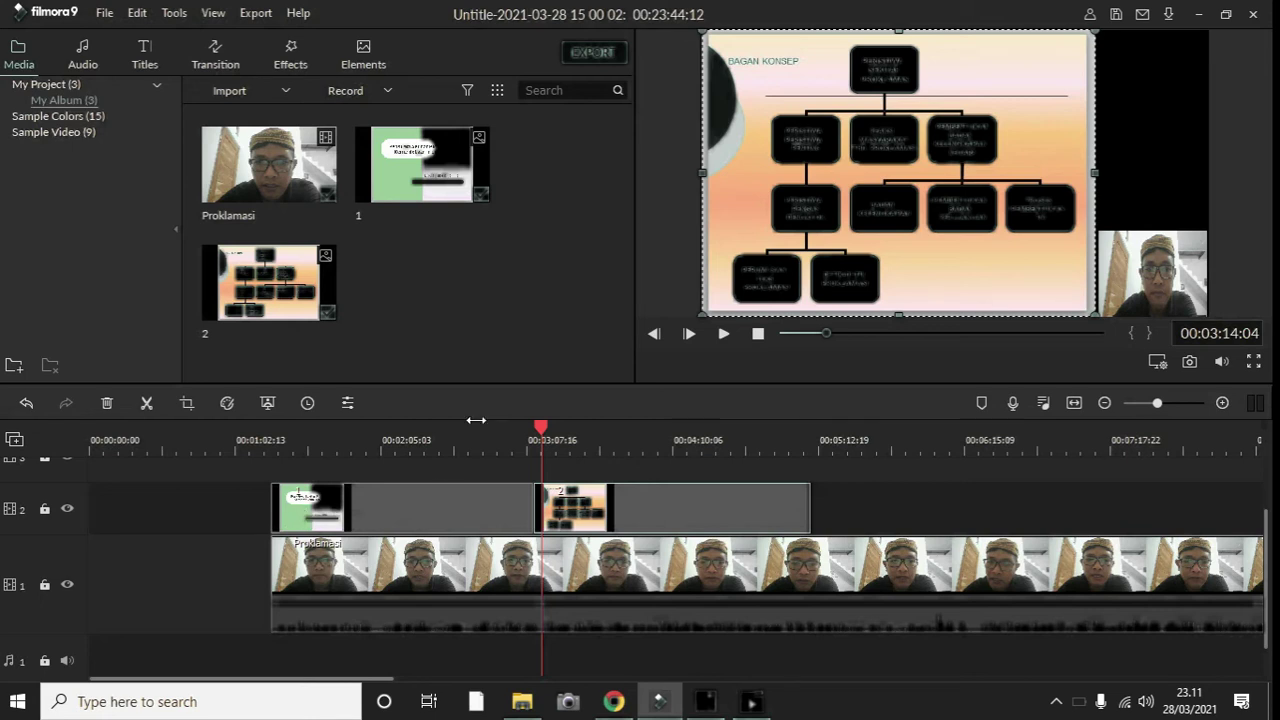
Add the Title 5 preset at the start of video track 1 and extend it to a duration of about 00:00:55:22.
left_click(145, 55)
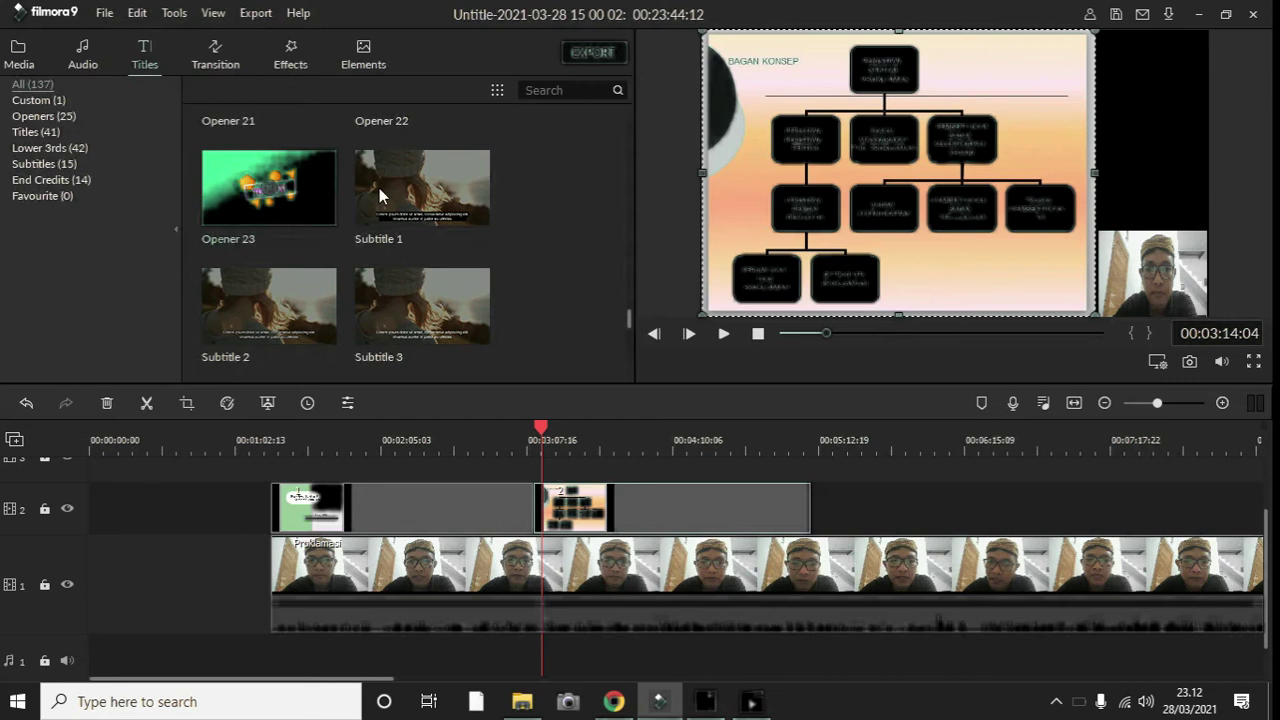
scroll(404, 189, "down", 5)
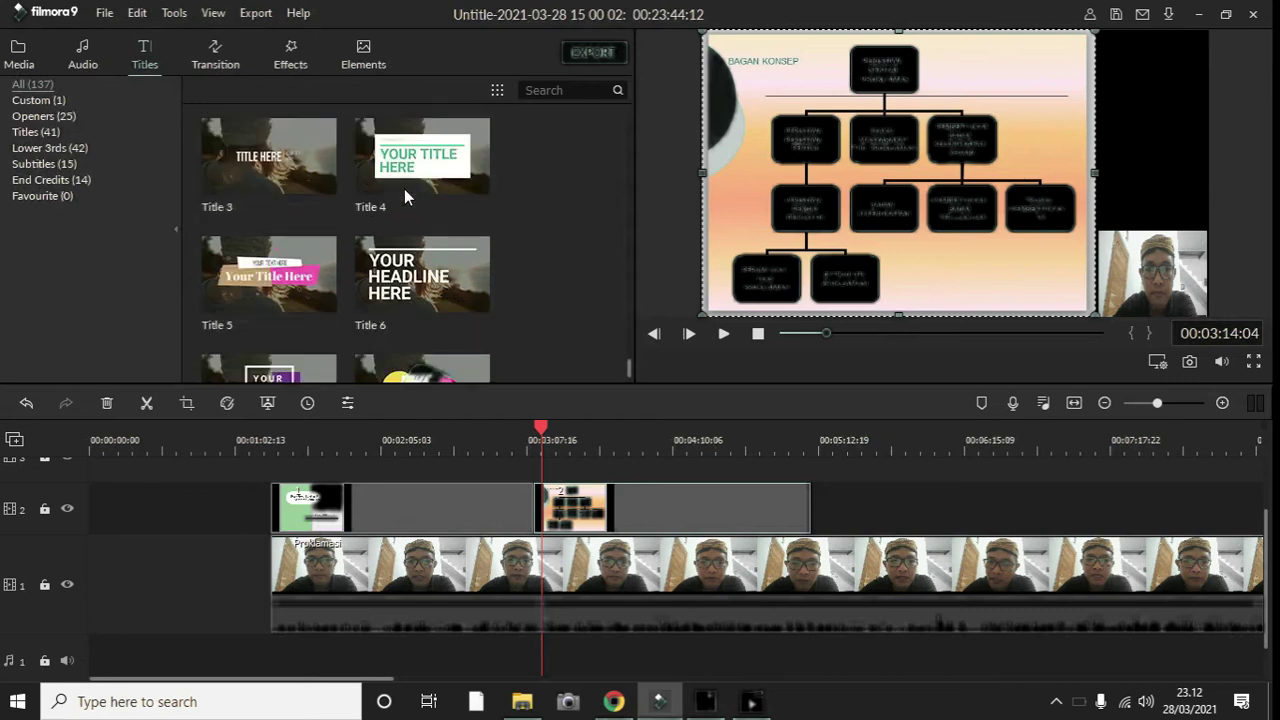
scroll(404, 189, "down", 2)
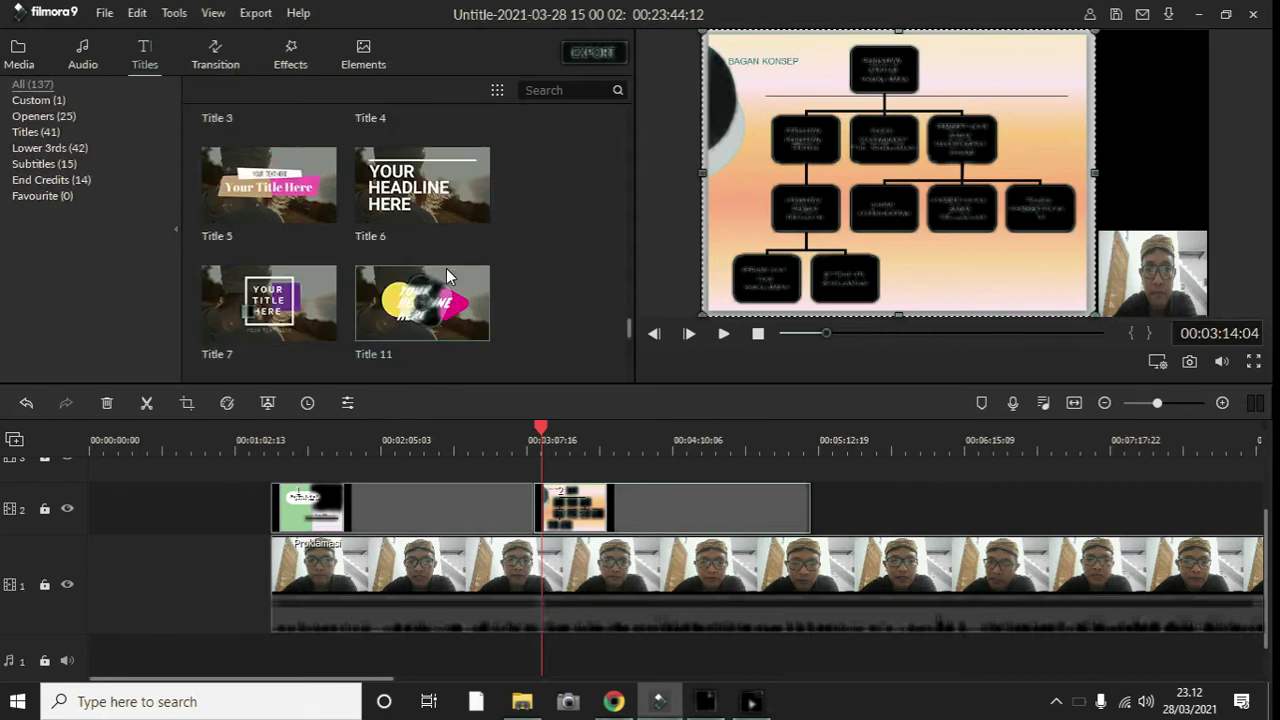
scroll(440, 275, "up", 2)
scroll(423, 270, "up", 5)
scroll(422, 268, "down", 3)
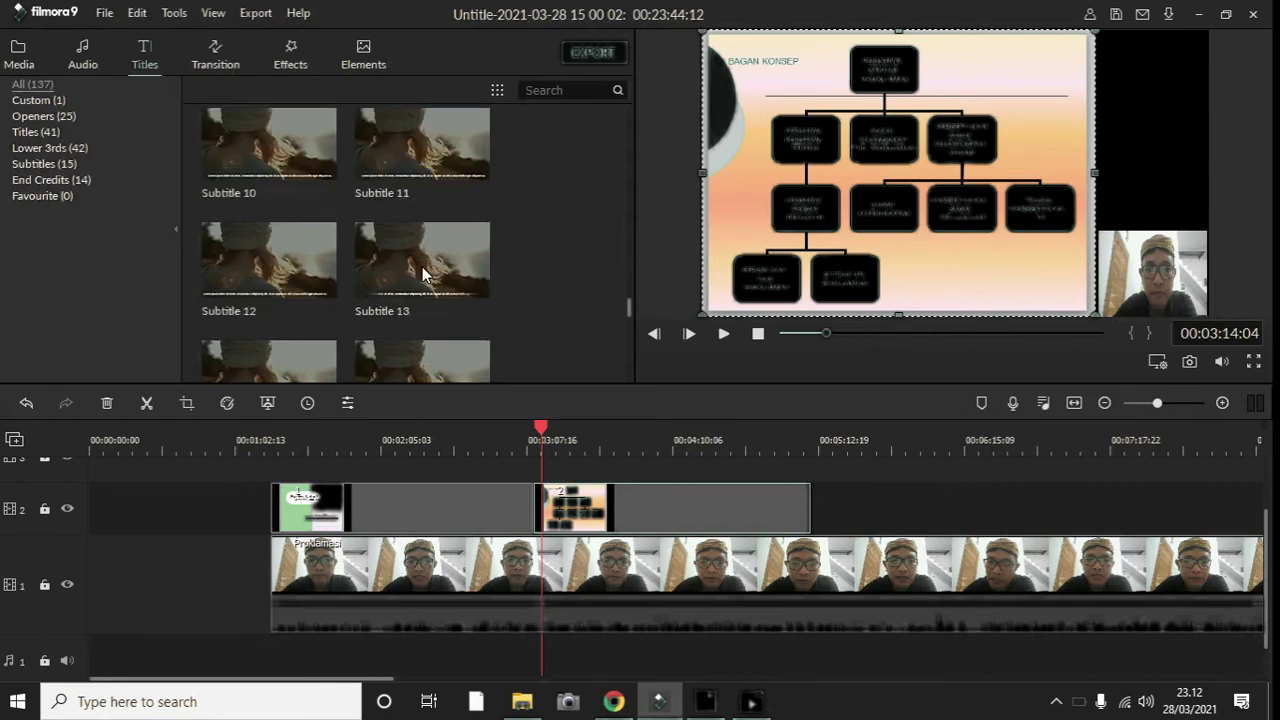
scroll(422, 270, "down", 5)
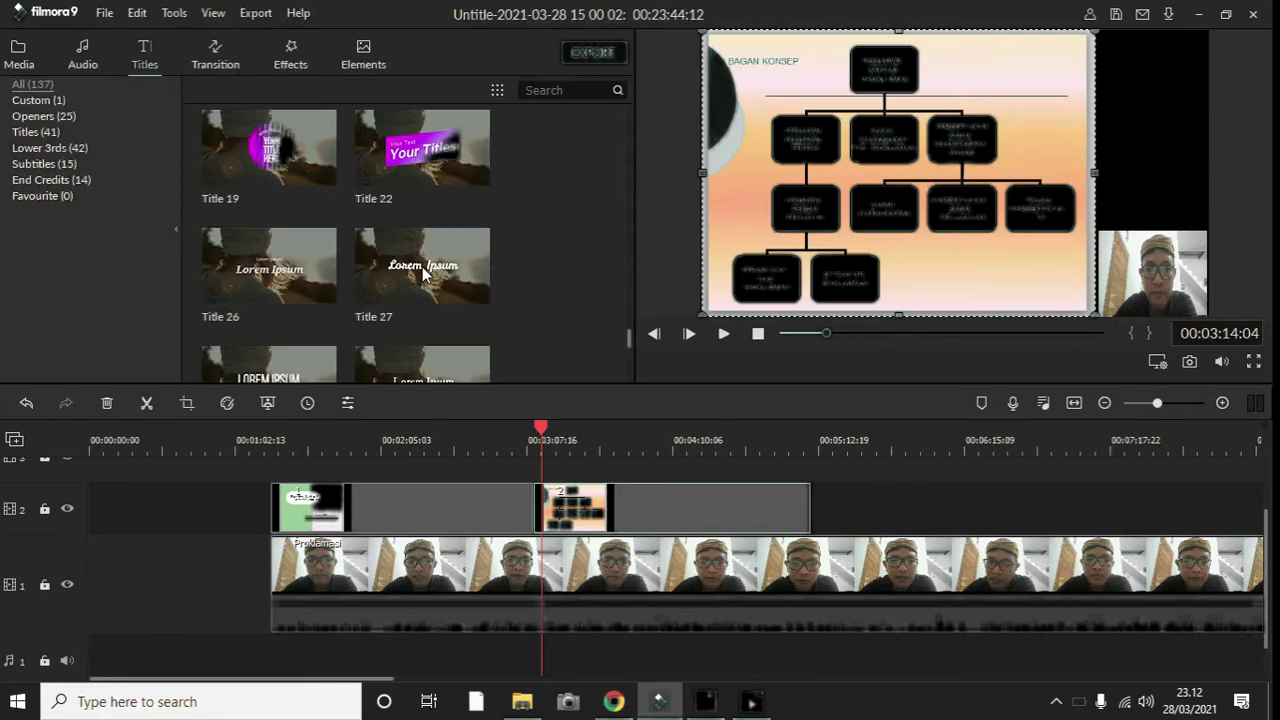
scroll(422, 270, "up", 4)
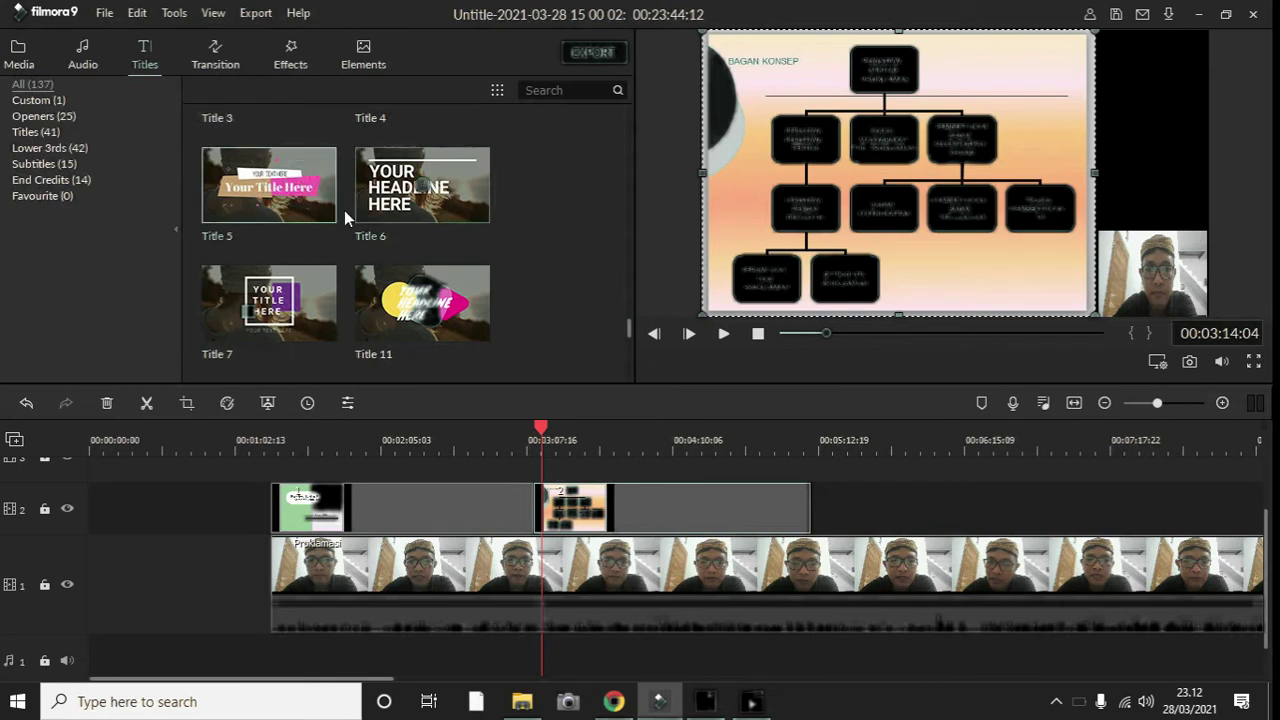
left_click_drag(303, 190, 219, 591)
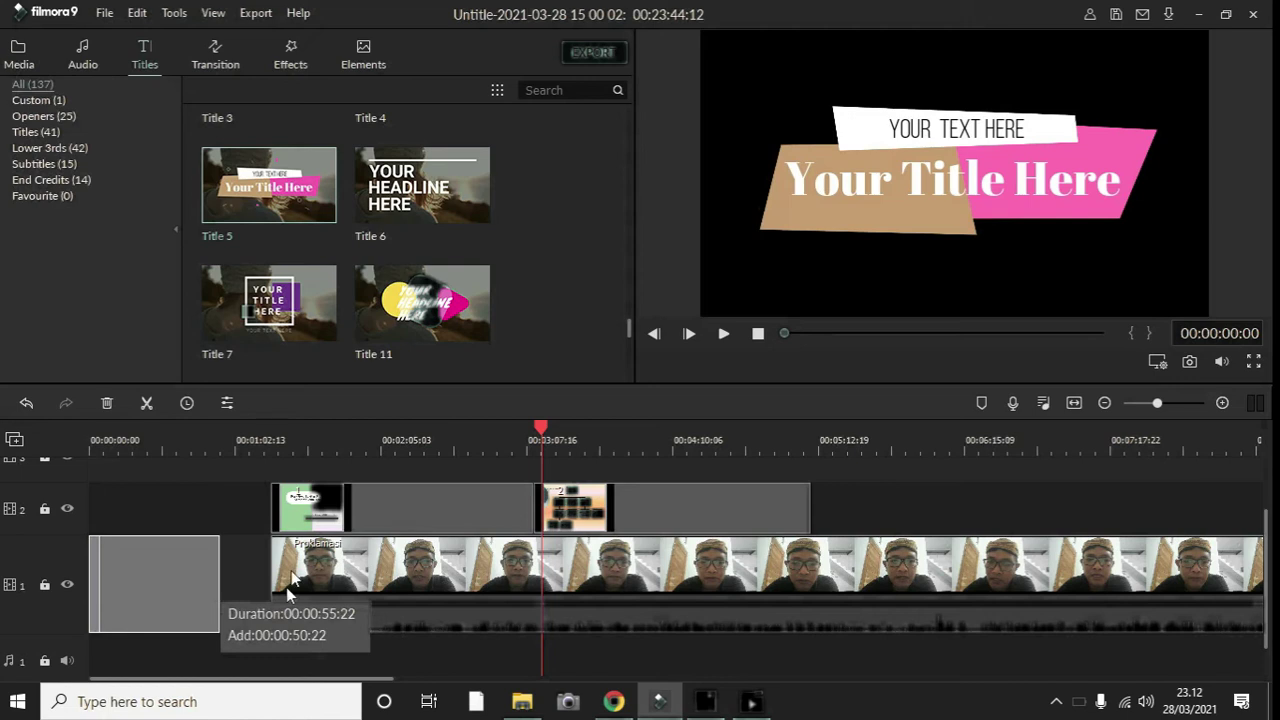
Shift the Proklamasi clip to directly follow the title, and close up slides 1 and 2 on video track 2 to match.
left_click_drag(286, 587, 242, 573)
left_click_drag(277, 518, 225, 520)
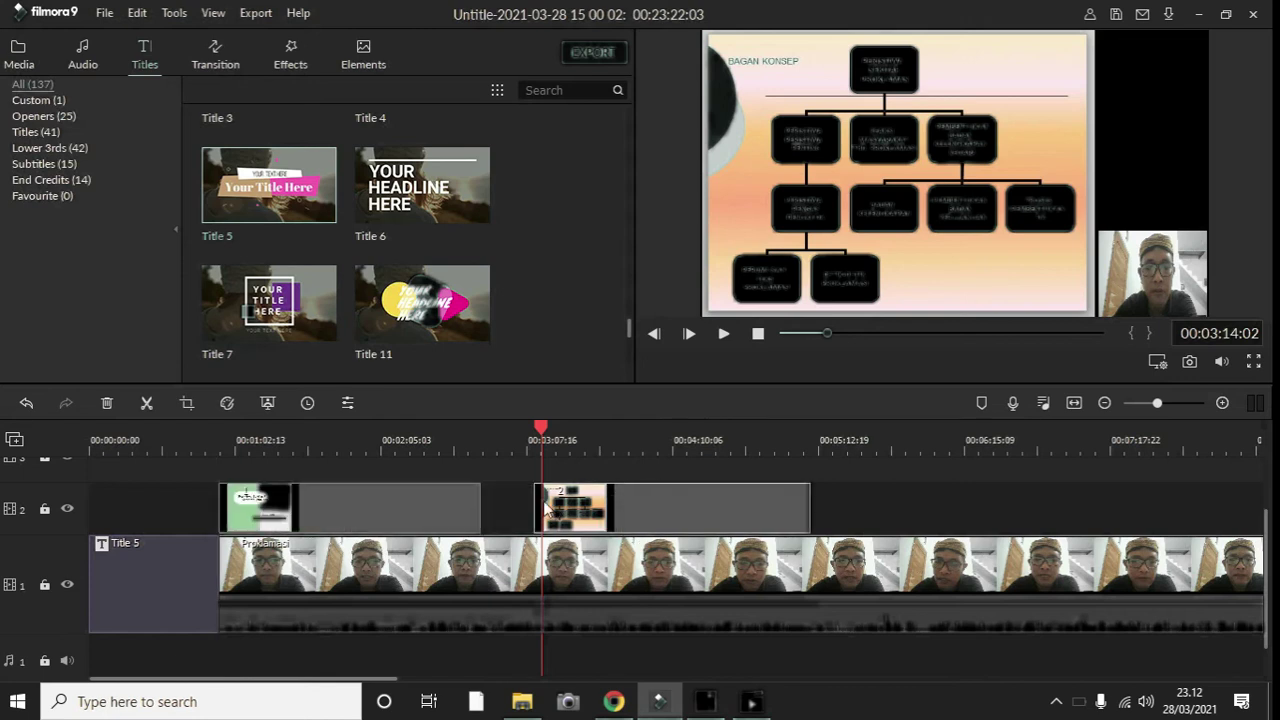
left_click_drag(523, 501, 490, 504)
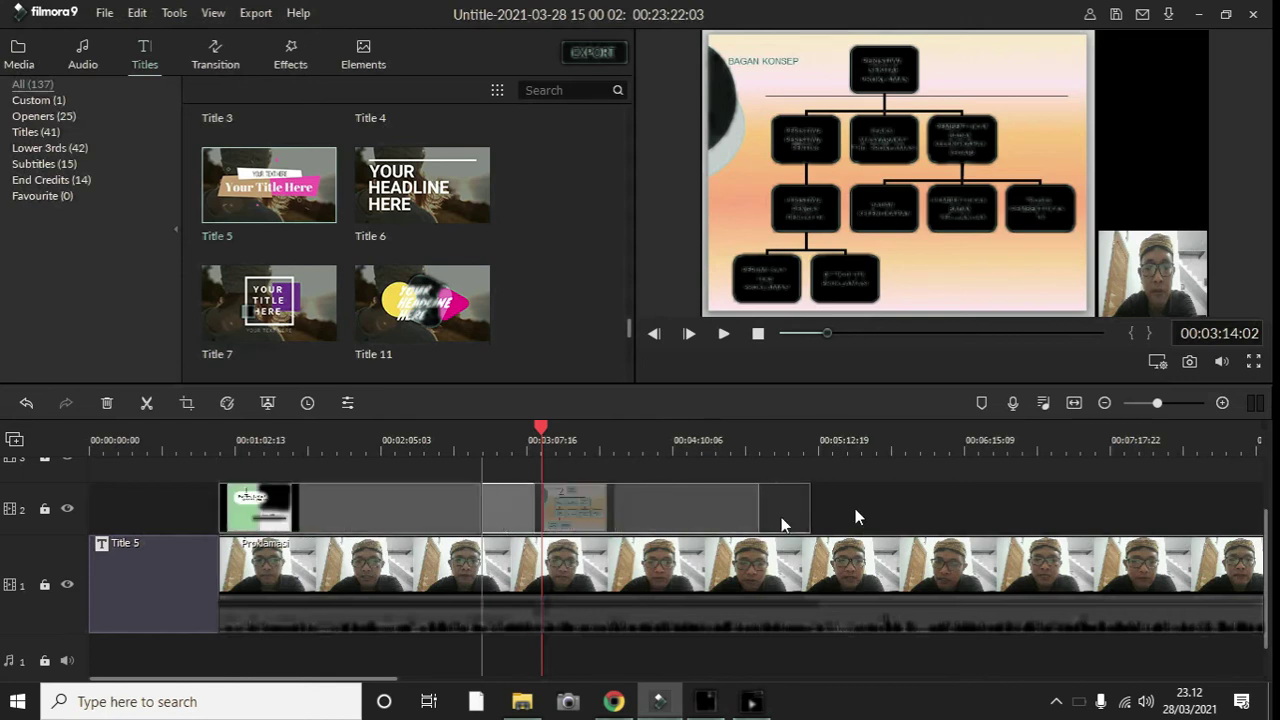
Replace the small upper text of the Title 5 clip with "sejarah Indonesia".
left_click(172, 597)
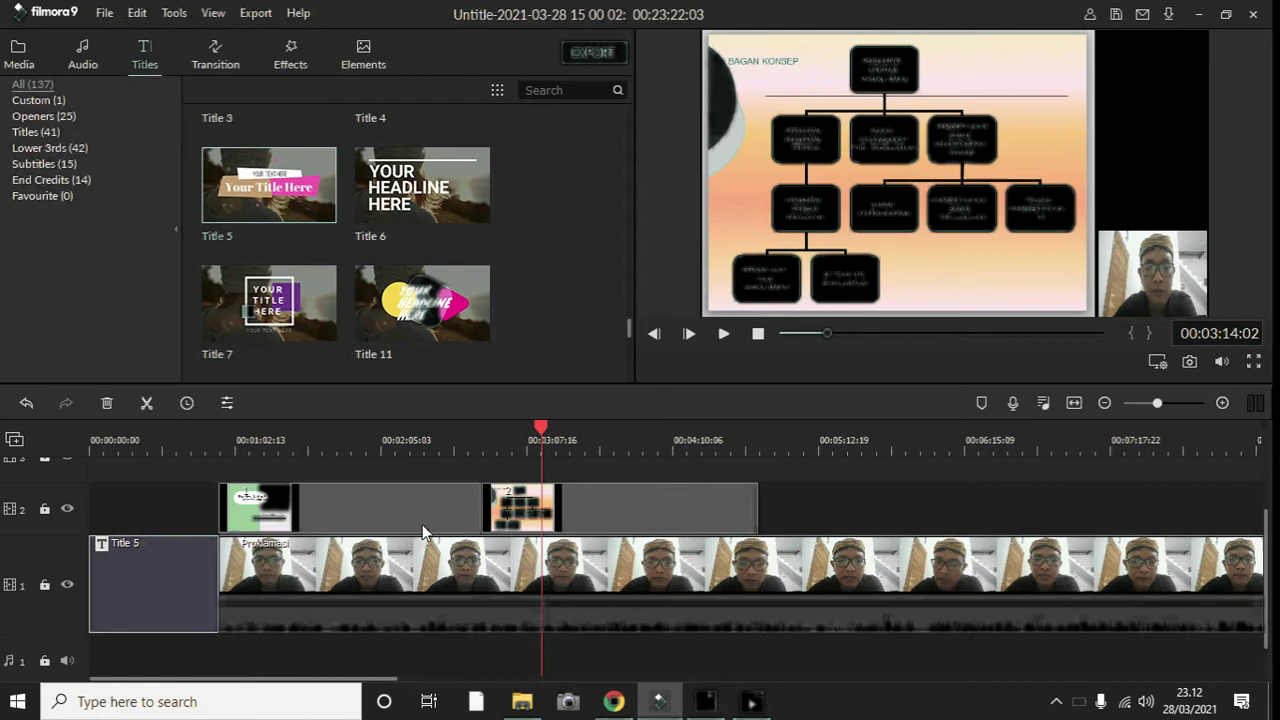
left_click_drag(540, 429, 97, 439)
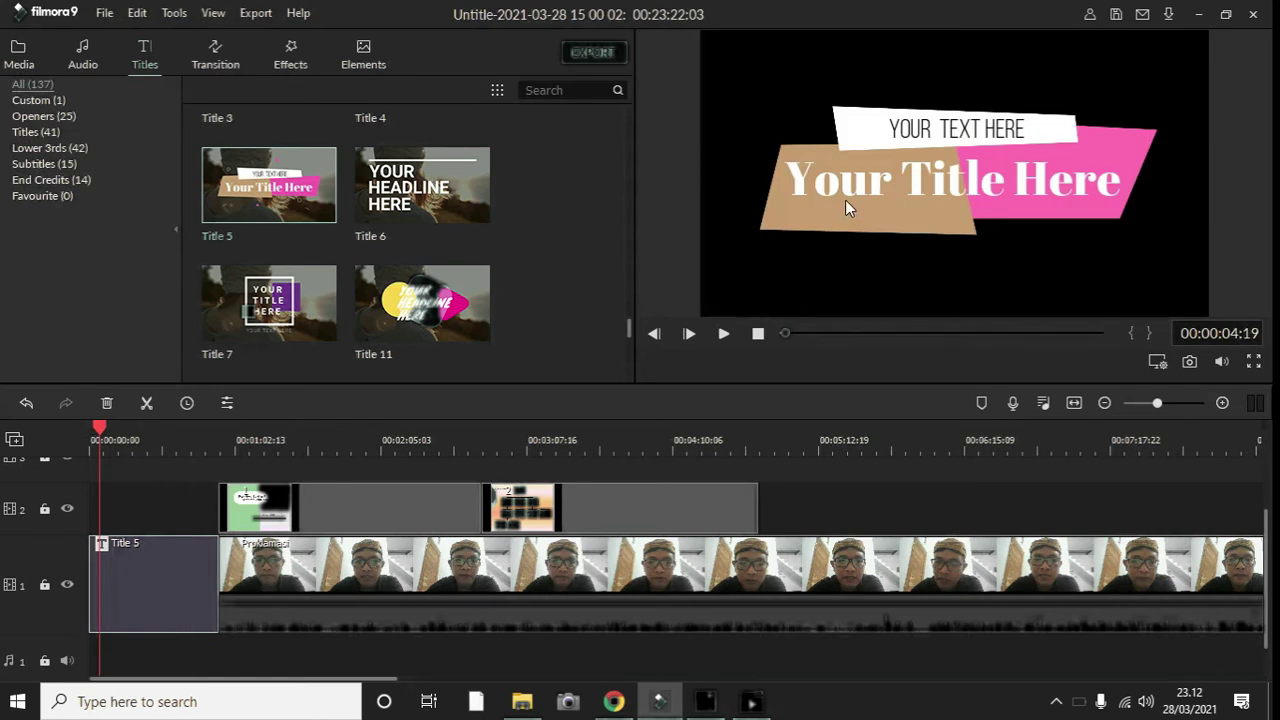
left_click(903, 140)
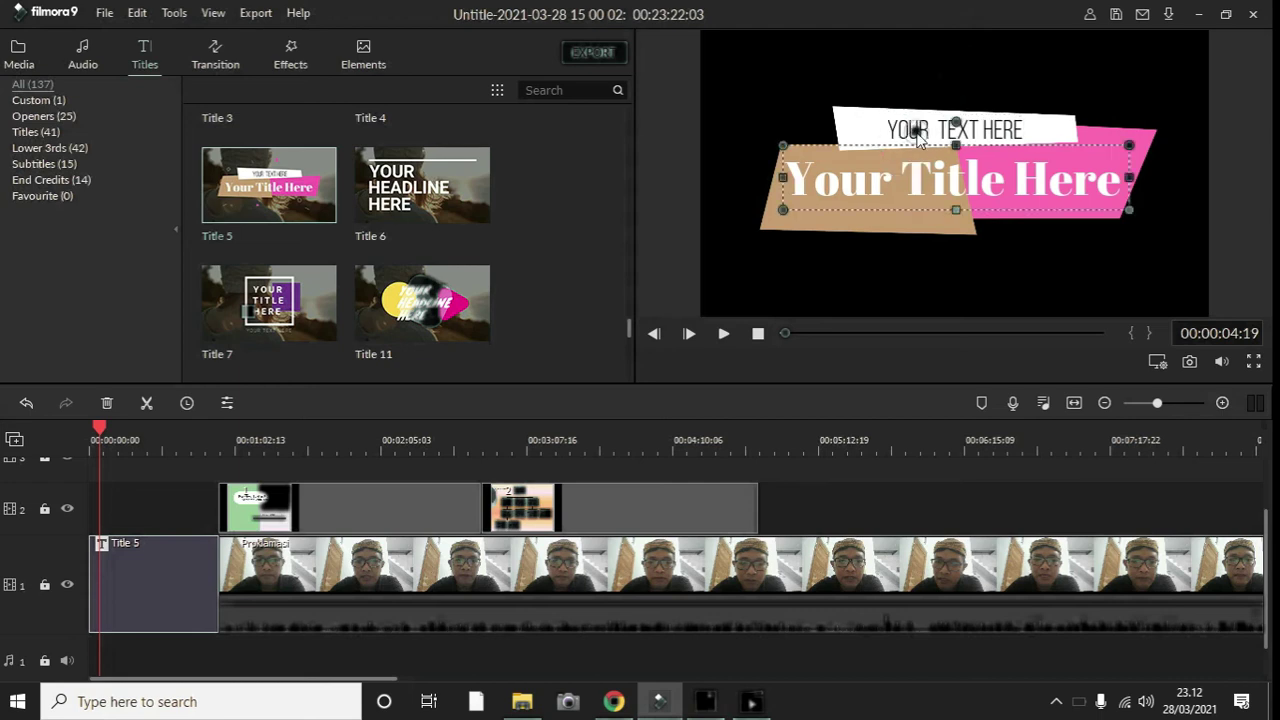
double_click(912, 130)
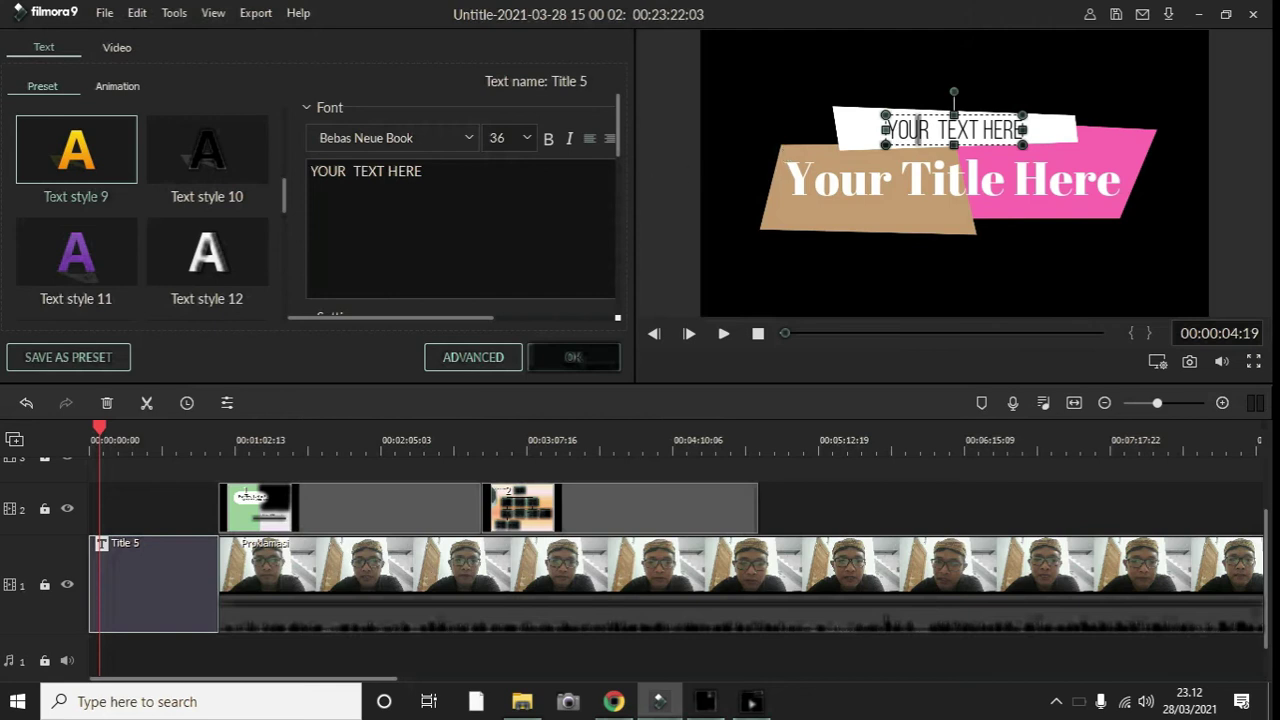
left_click_drag(309, 170, 423, 171)
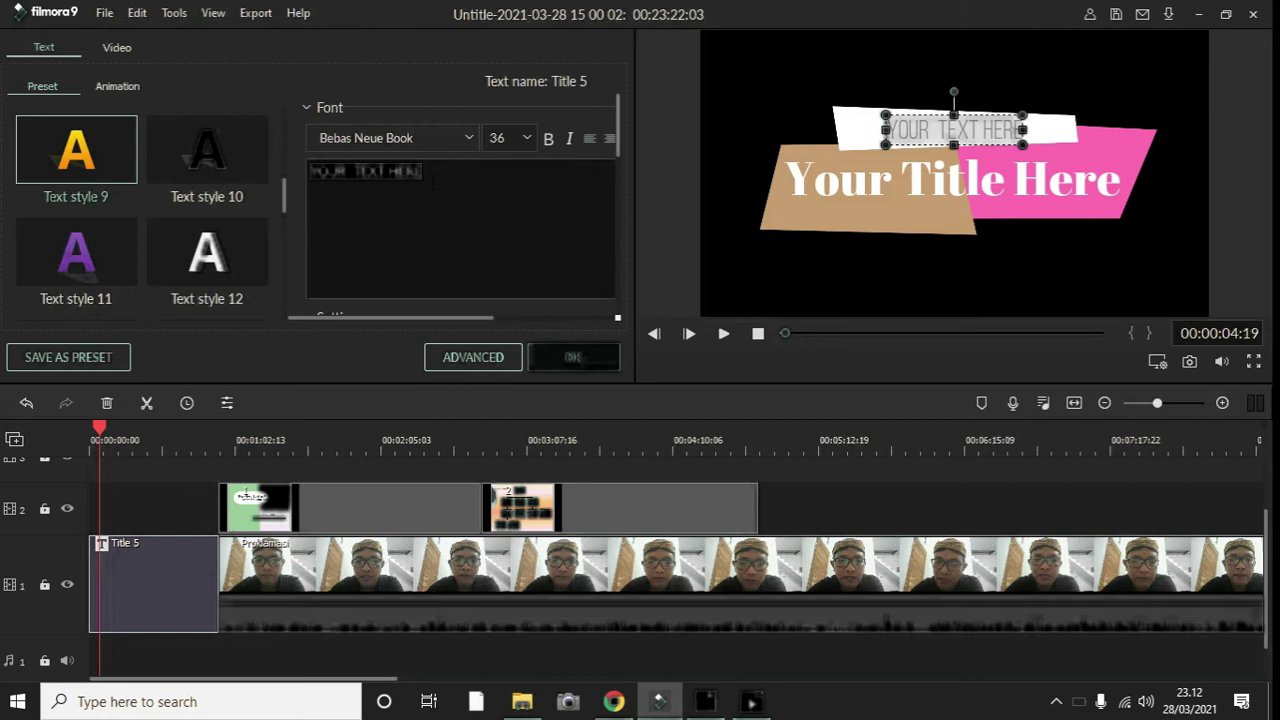
type("sejarah")
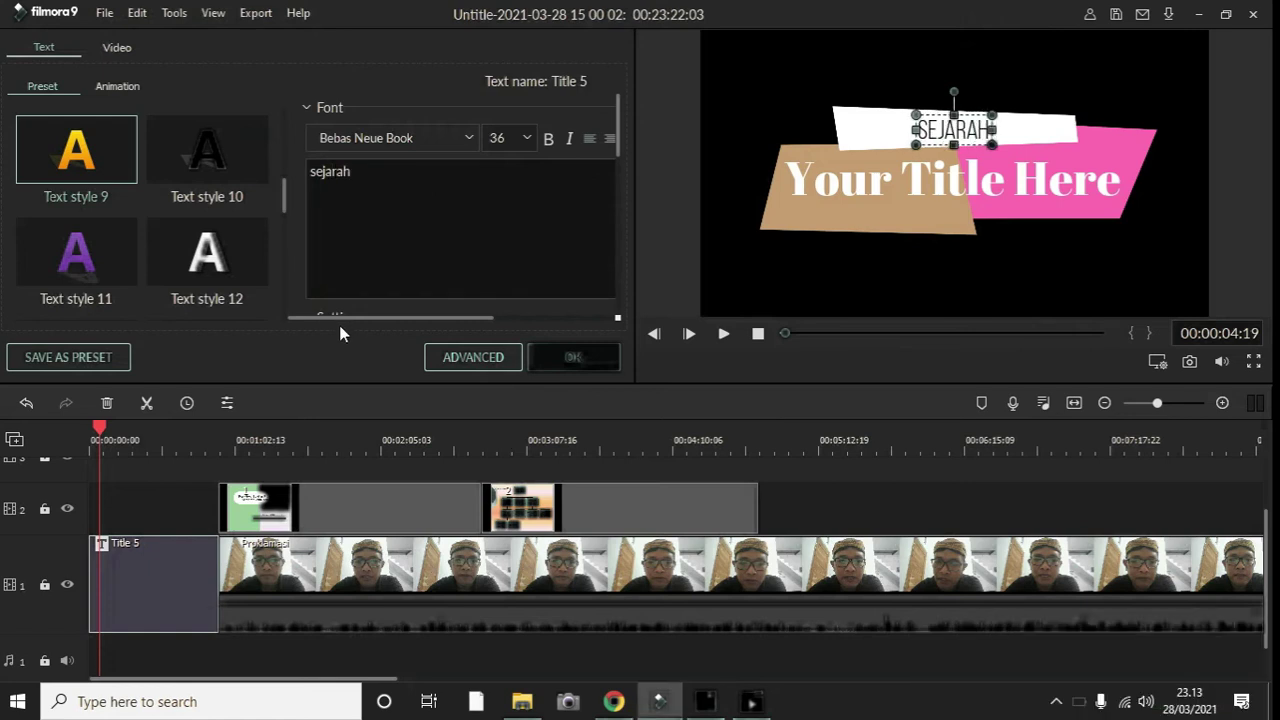
type(" Indon")
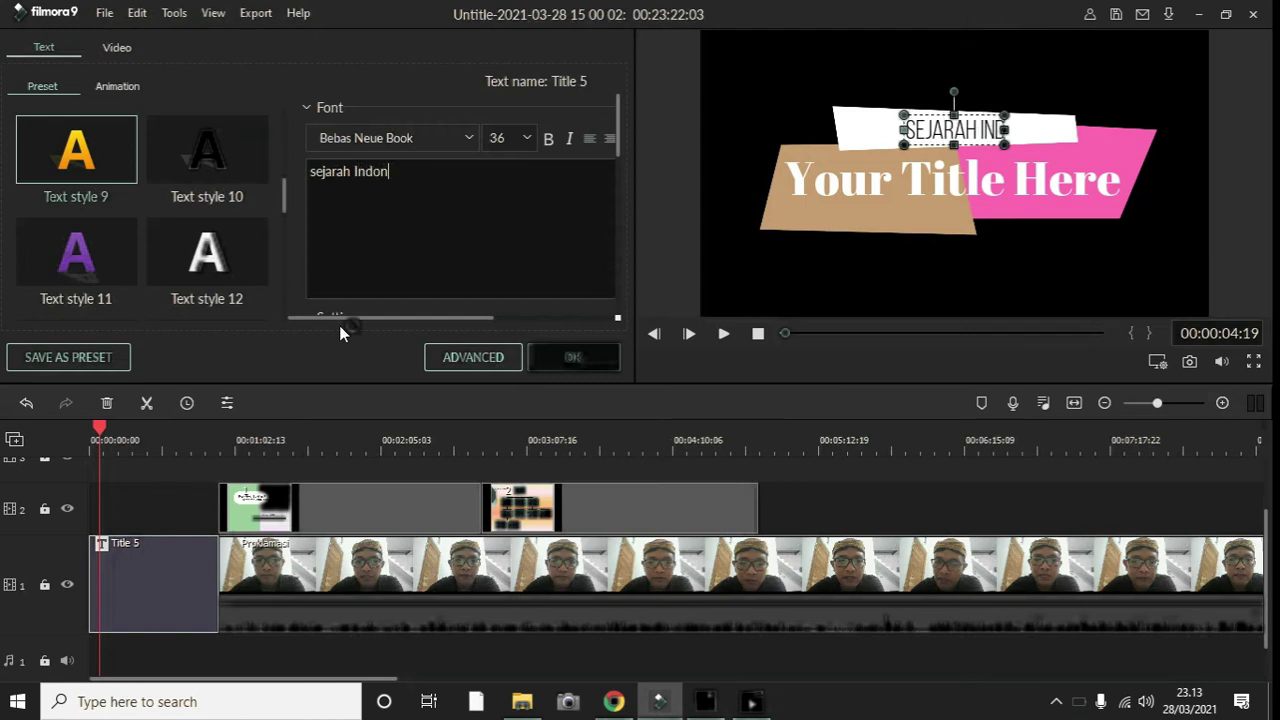
type("esia")
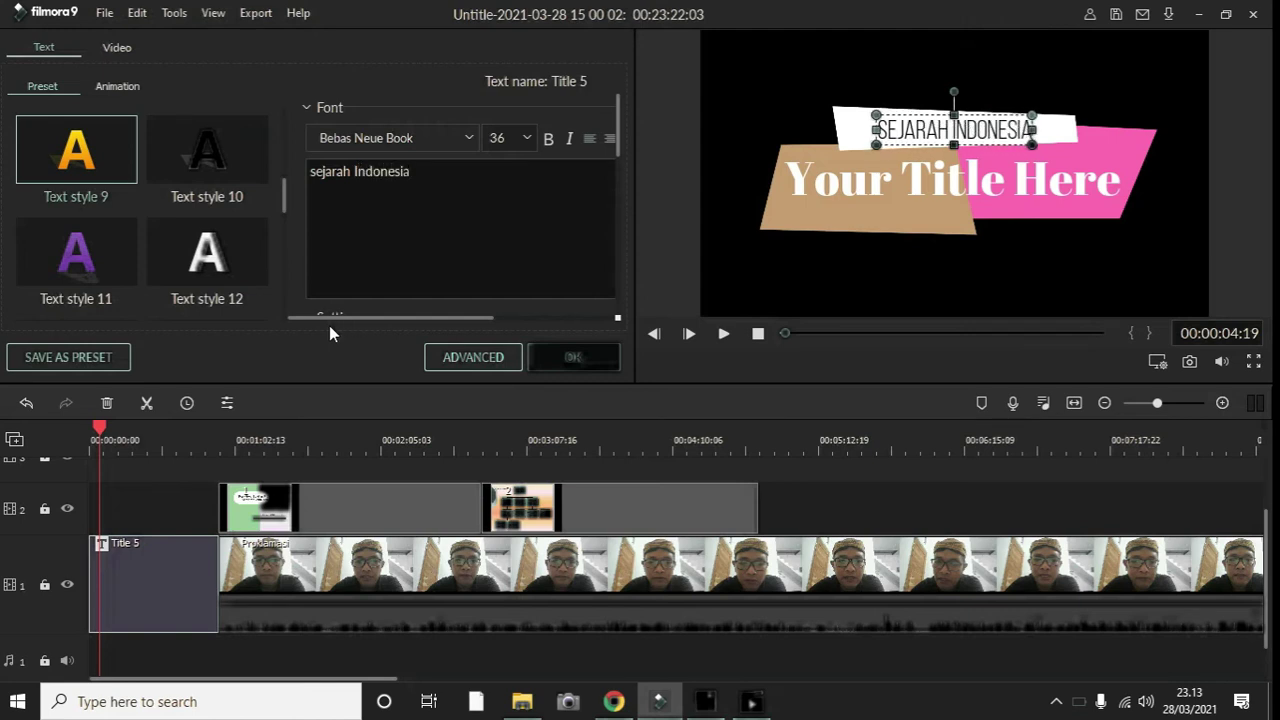
left_click(403, 251)
Replace the main text of the Title 5 clip with "PERISTIWA KEMERDEKAAN RI".
left_click(837, 181)
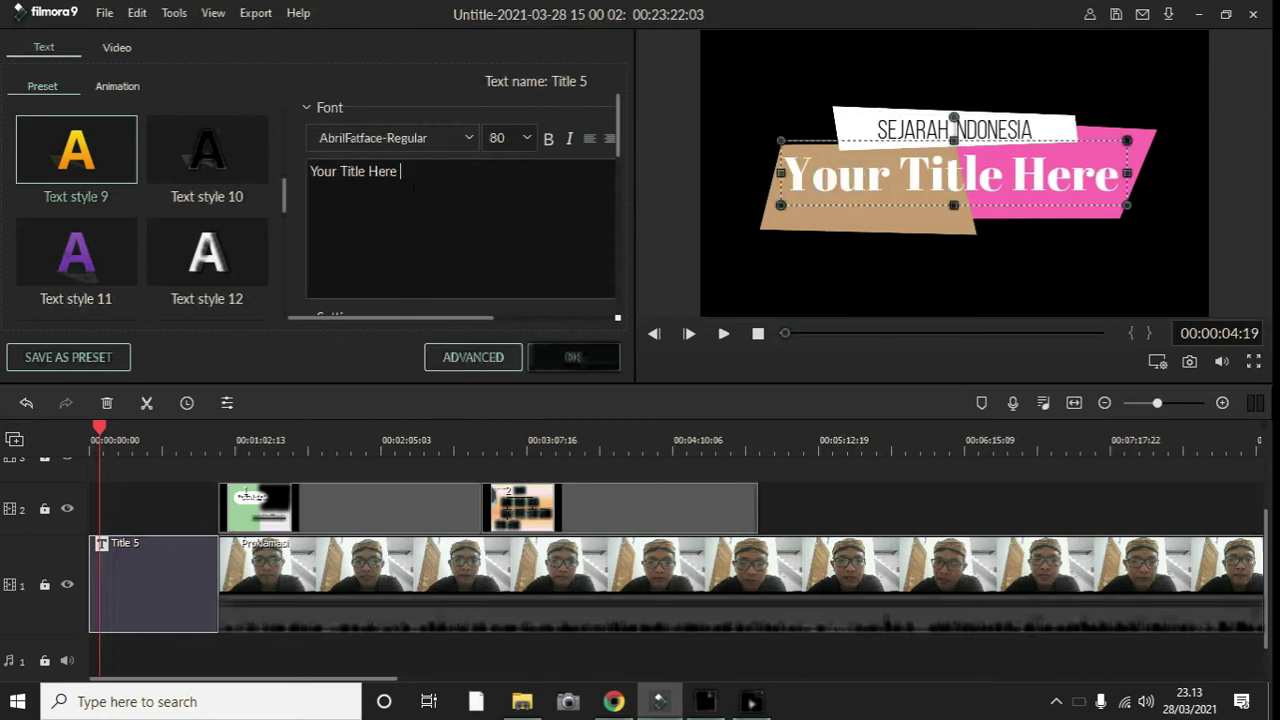
key("BackSpace")
key("BackSpace")
key("BackSpace")
key("BackSpace")
key("BackSpace")
key("BackSpace")
key("BackSpace")
key("BackSpace")
key("BackSpace")
key("BackSpace")
key("BackSpace")
key("BackSpace")
key("BackSpace")
key("BackSpace")
key("BackSpace")
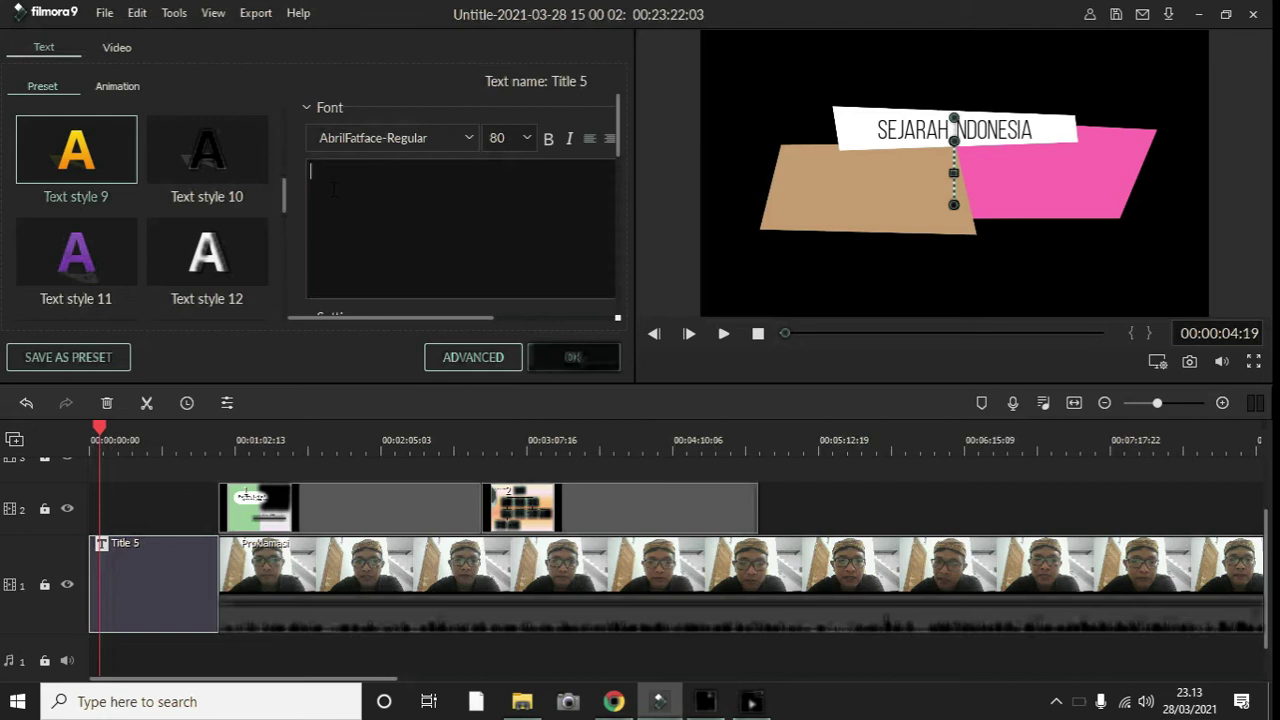
type("A")
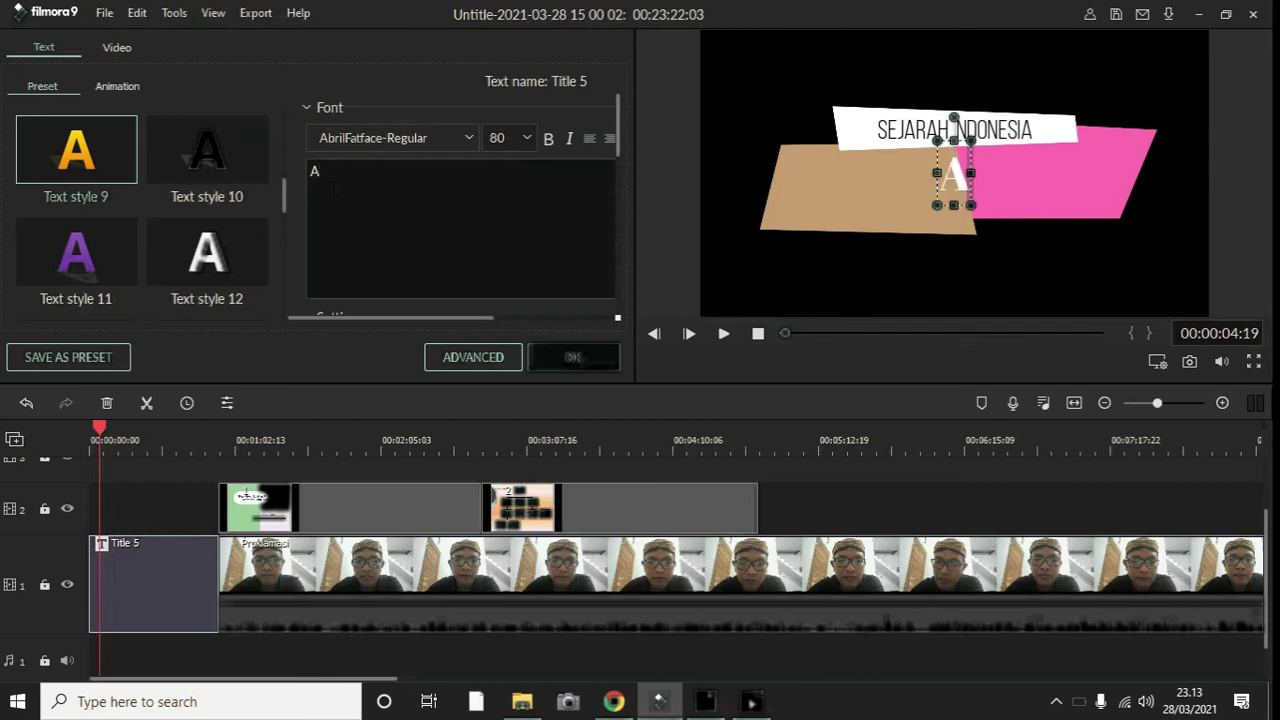
key("BackSpace")
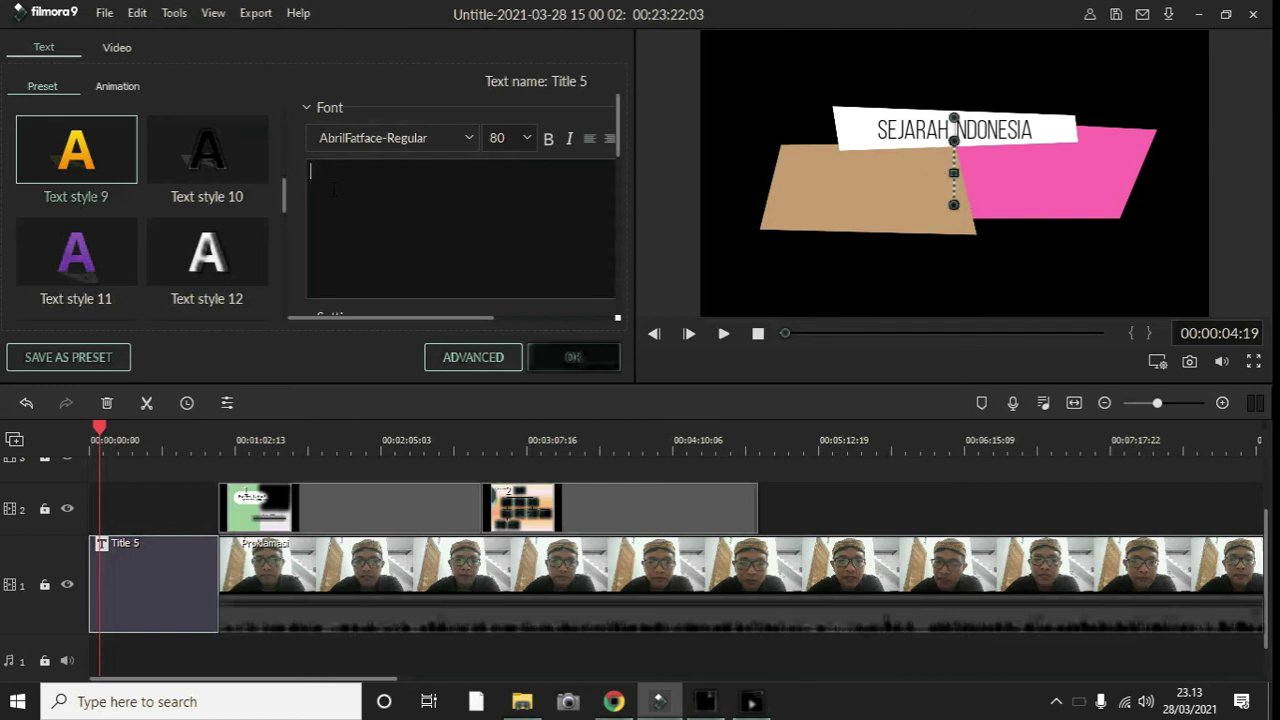
type("PERI")
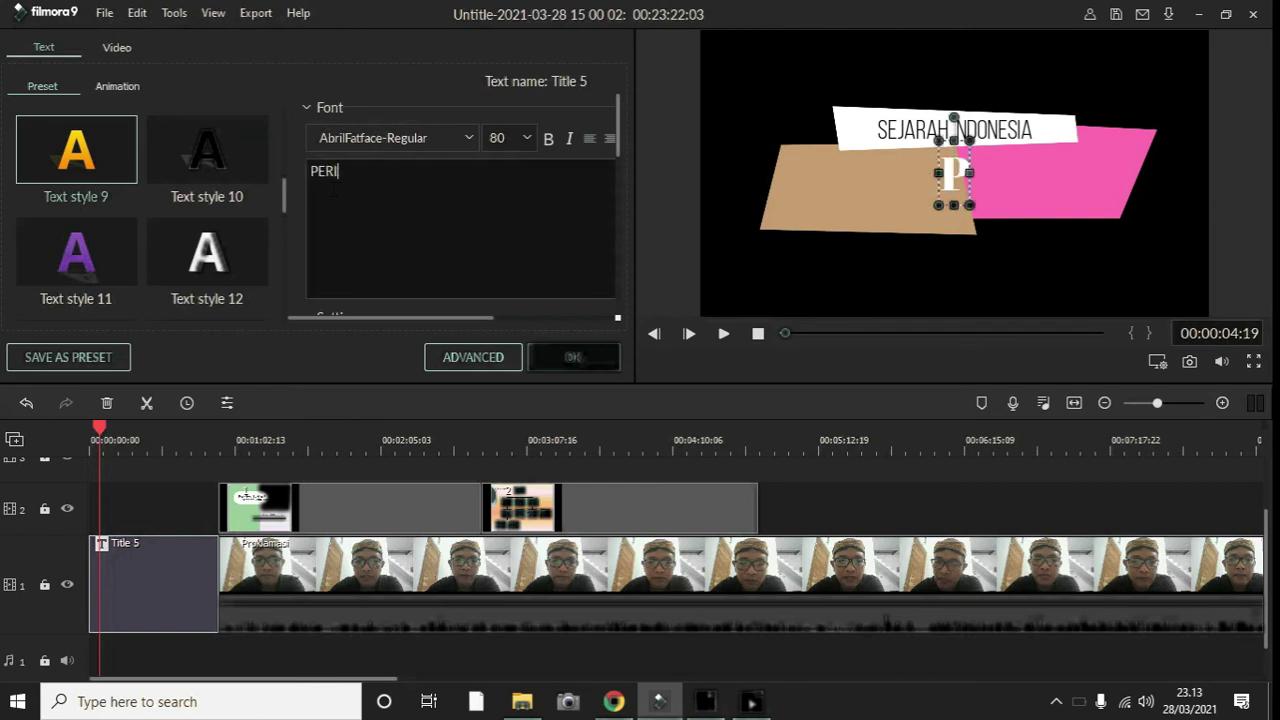
type("STIWA")
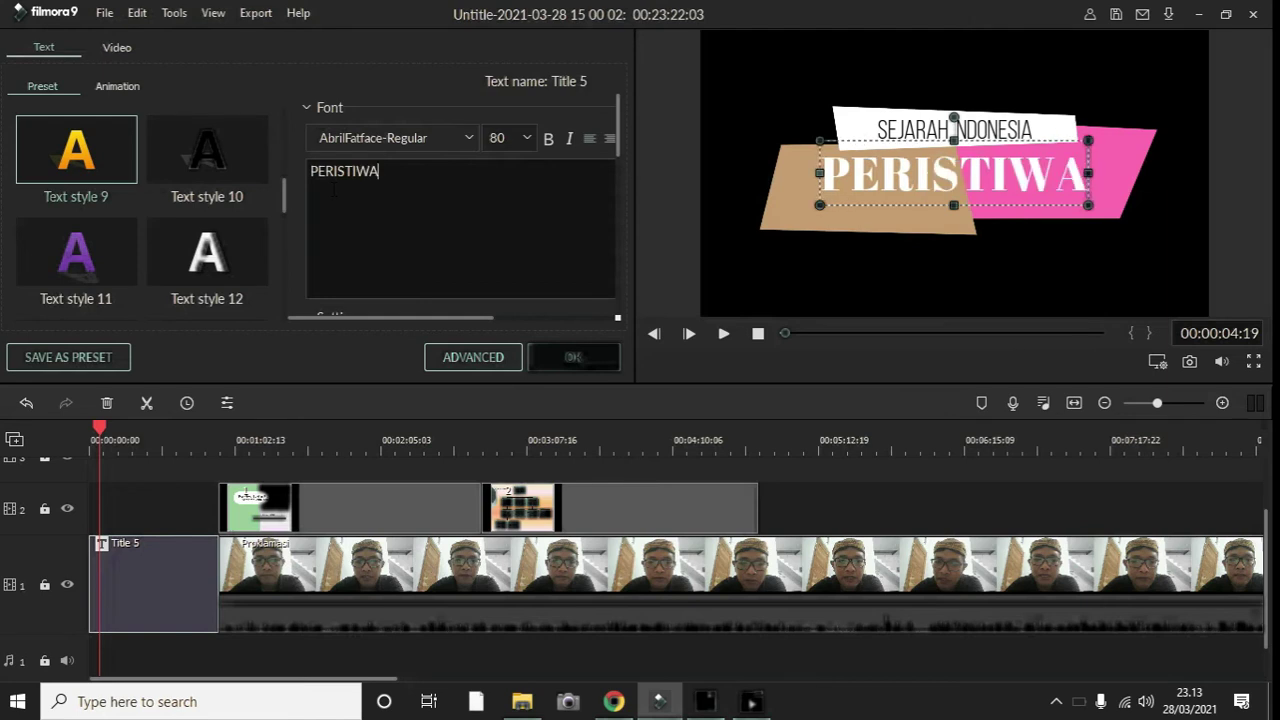
type(" KE")
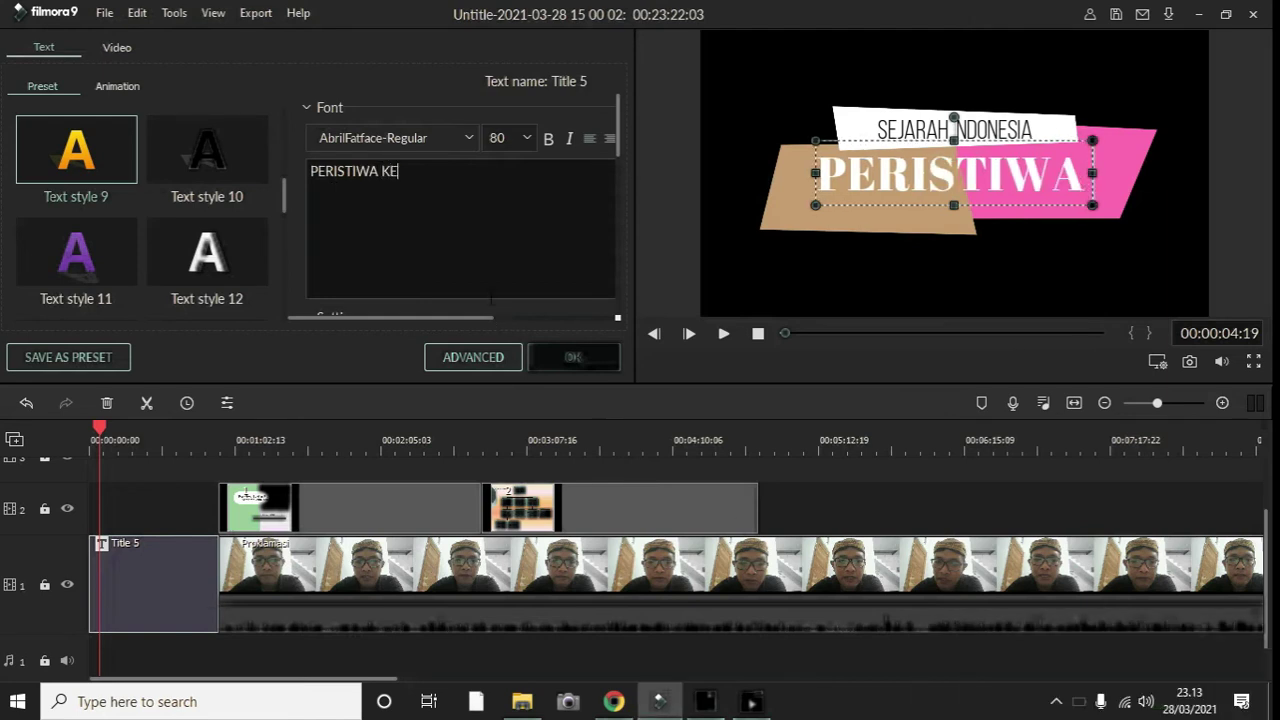
type("MERDEKAAN")
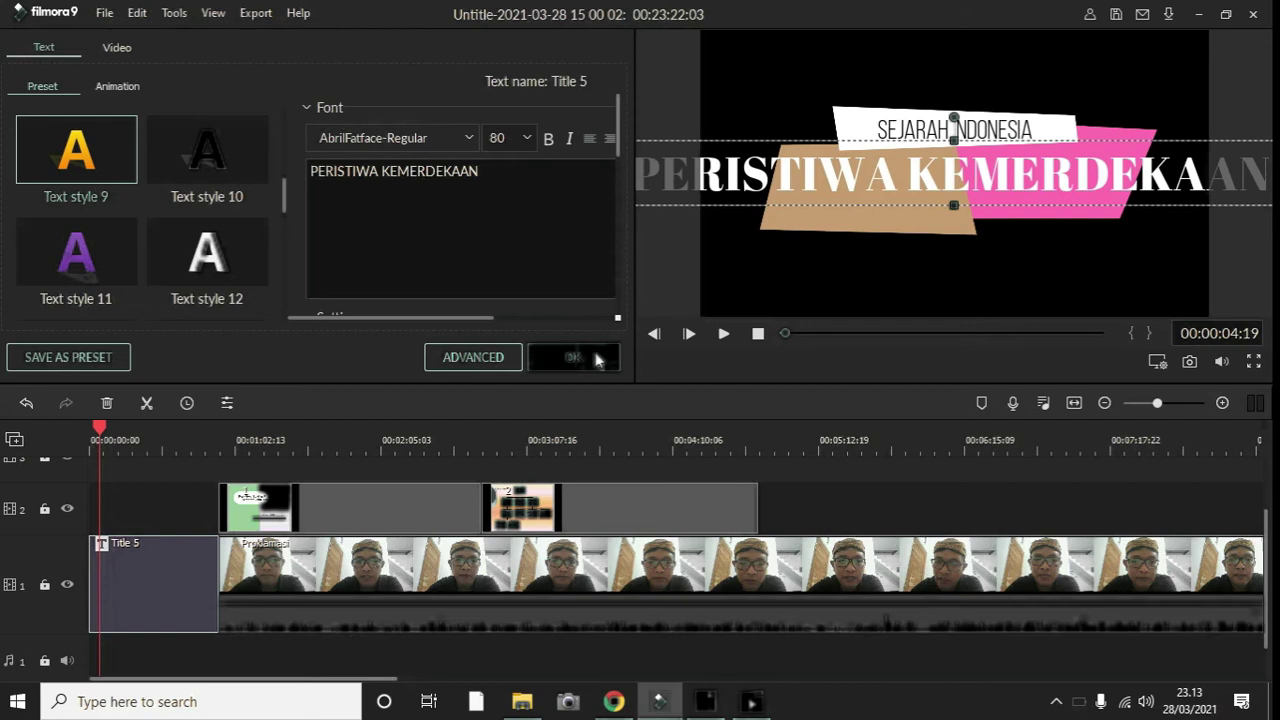
type("R")
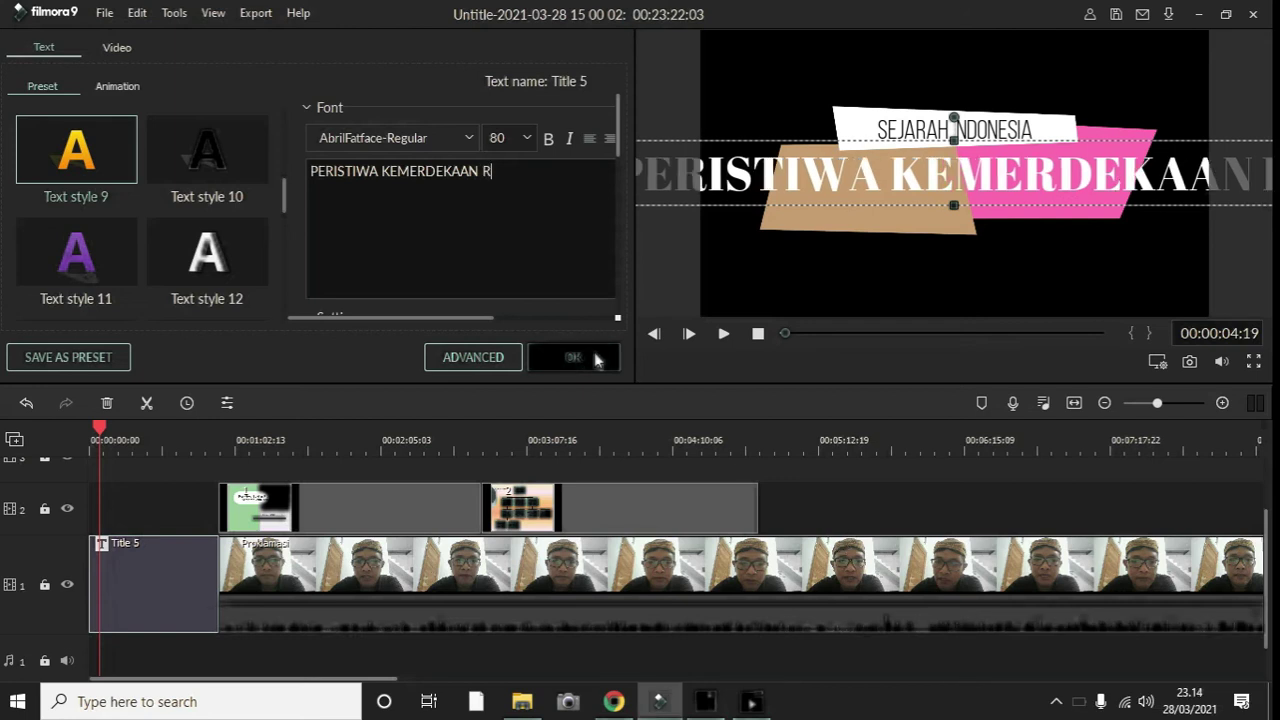
type("I")
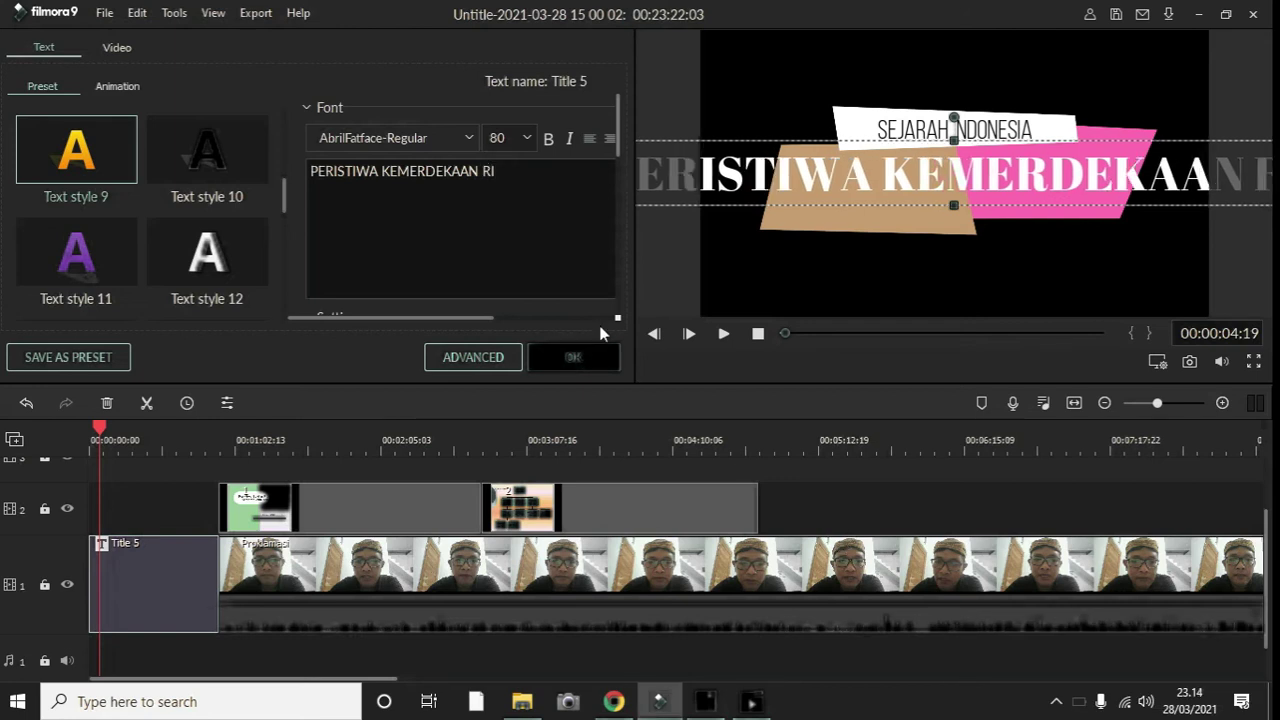
Narrow the main title text so the whole line fits inside the frame, centred over the brown and pink shapes.
left_click(688, 205)
left_click(777, 190)
left_click_drag(777, 190, 884, 196)
left_click_drag(710, 172, 974, 207)
left_click_drag(1130, 180, 901, 180)
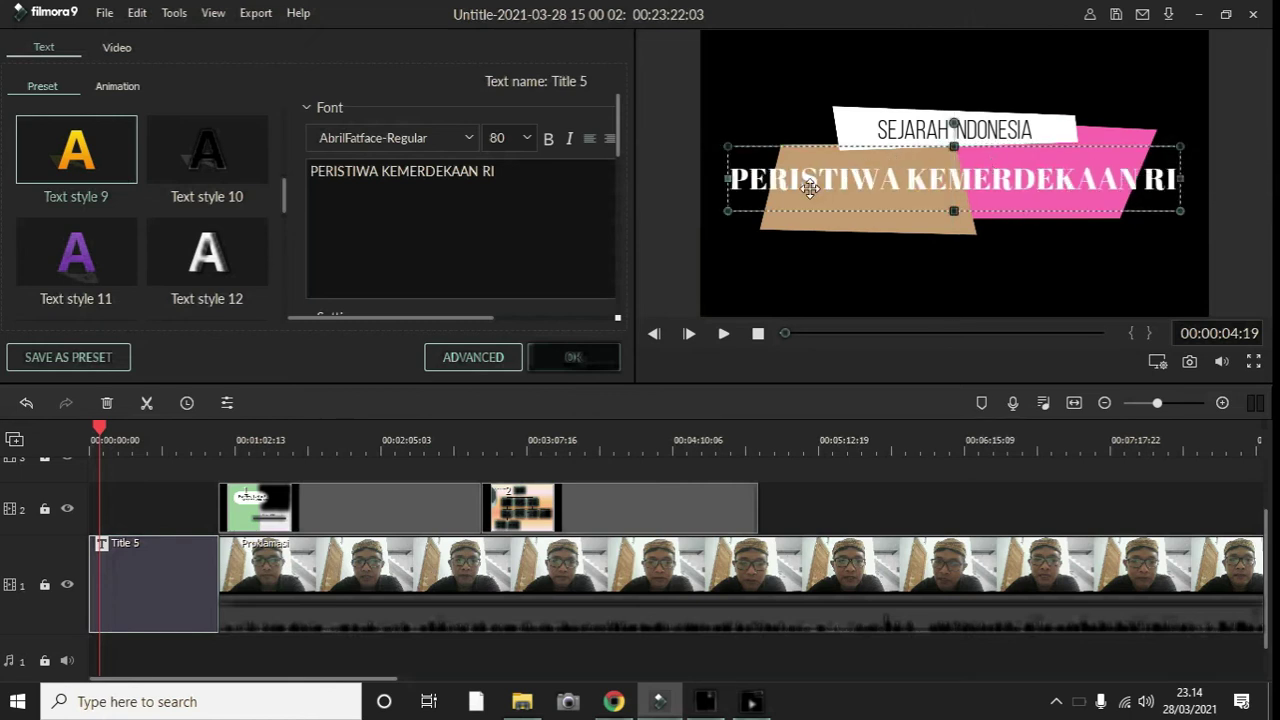
Try Text style 9 on the main title line and apply Text style 16 to it instead.
left_click(72, 163)
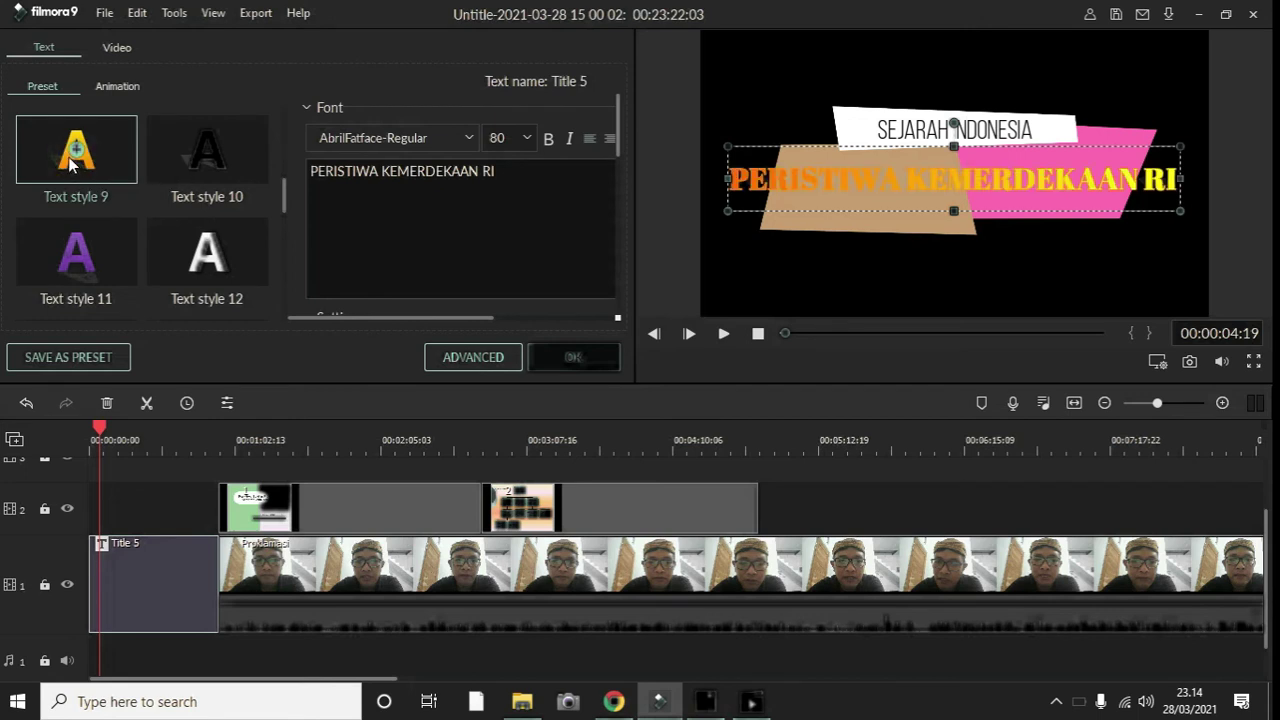
scroll(259, 213, "down", 2)
left_click(208, 237)
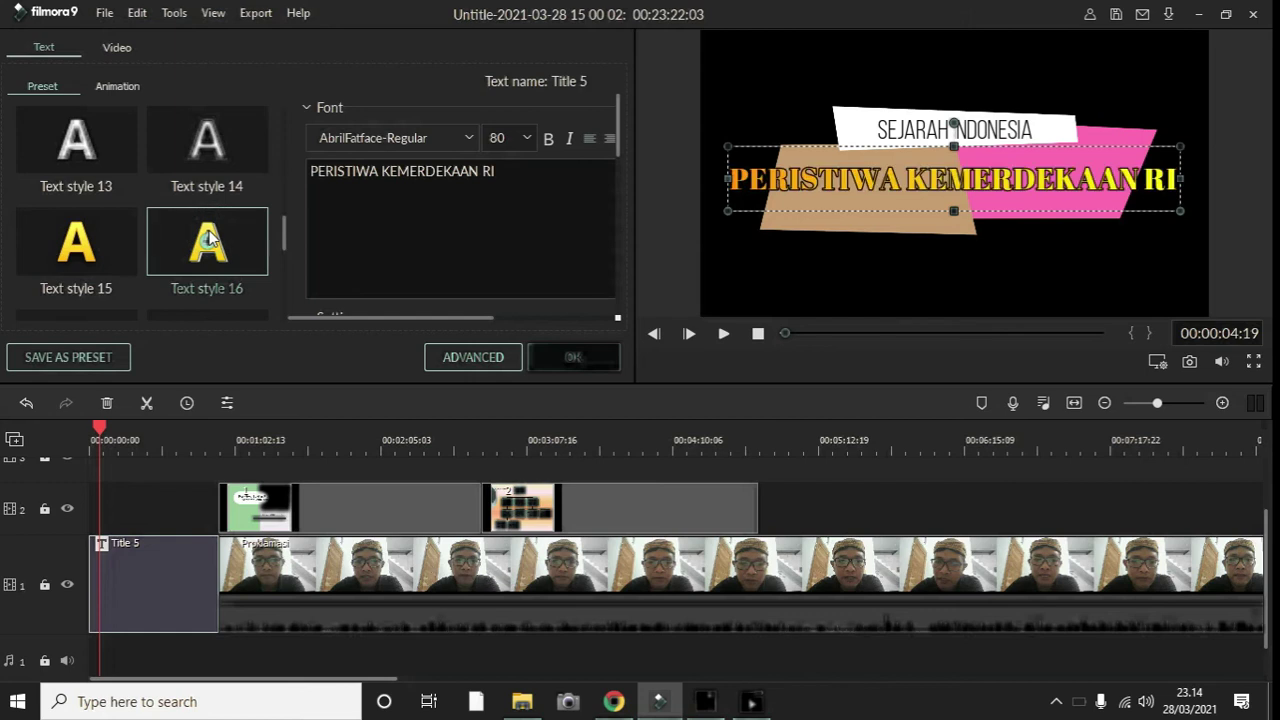
Extend the small upper text of the Title 5 clip to "sejarah Indonesia XI" and apply the title edits.
left_click(1018, 126)
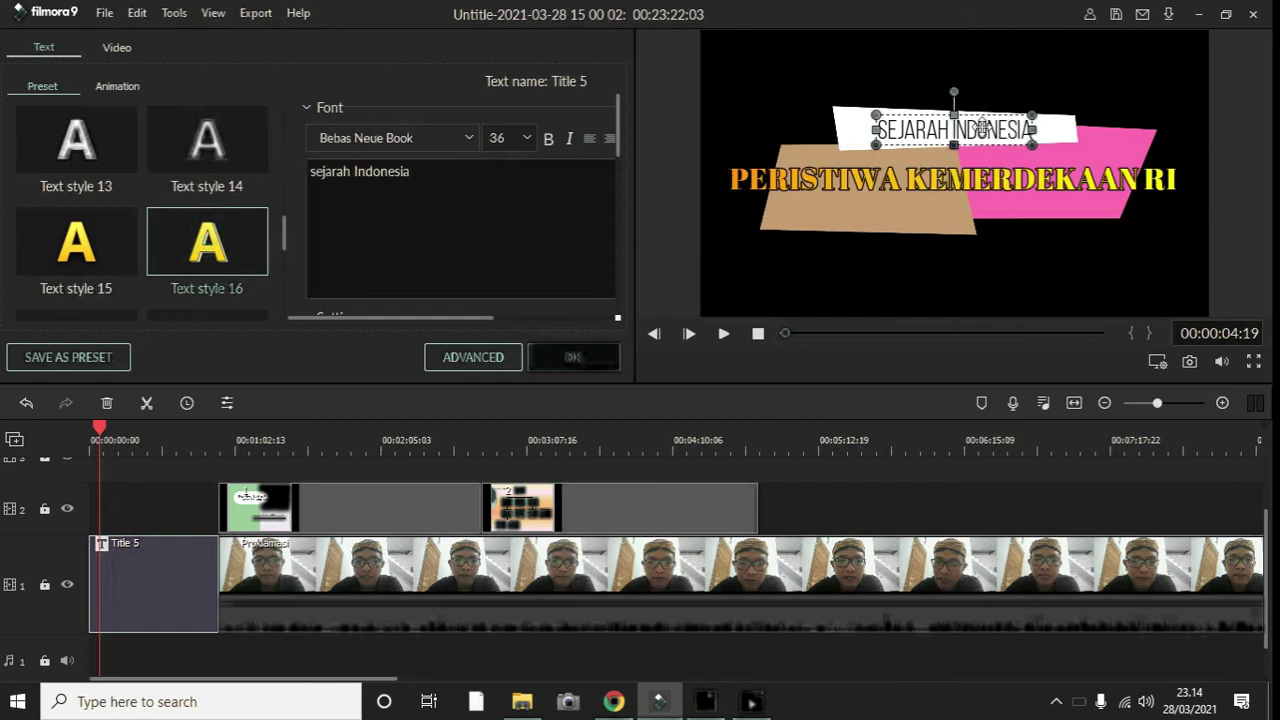
left_click(442, 173)
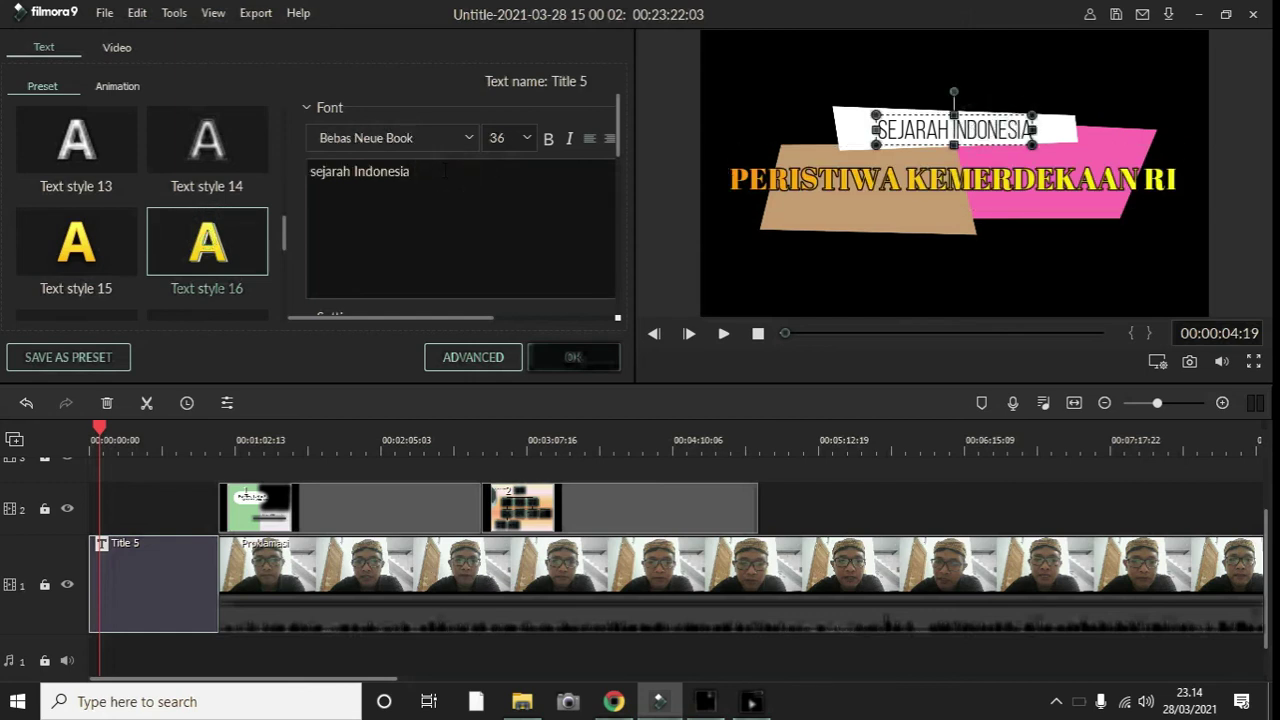
type("XI")
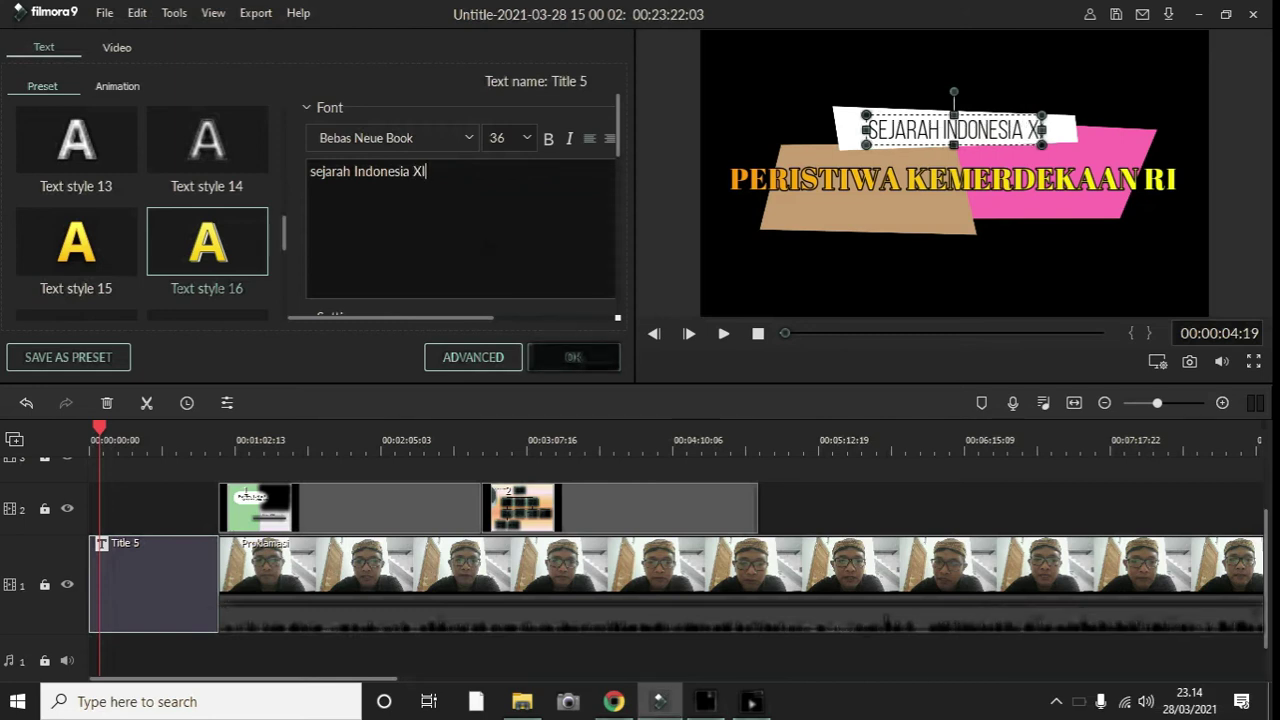
left_click(500, 267)
left_click(573, 357)
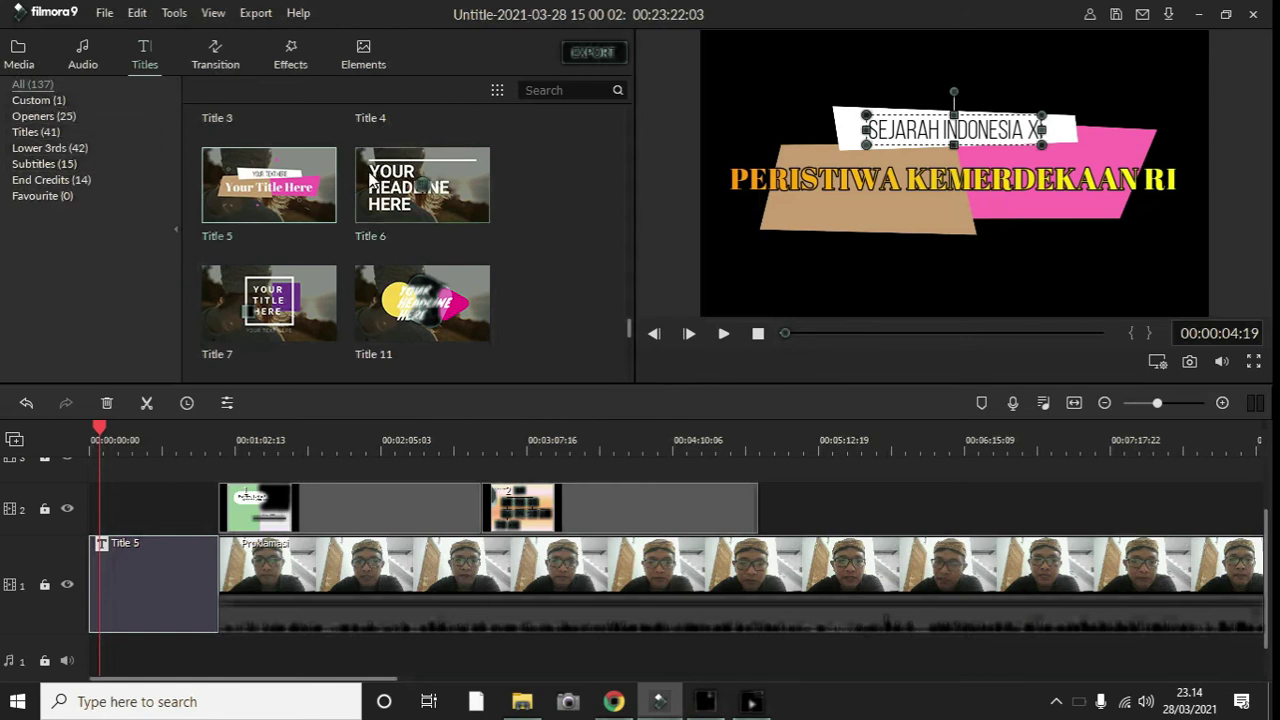
Try the Ash filter on video track 2 above the Title 5 clip and preview the 70s filter.
left_click(285, 62)
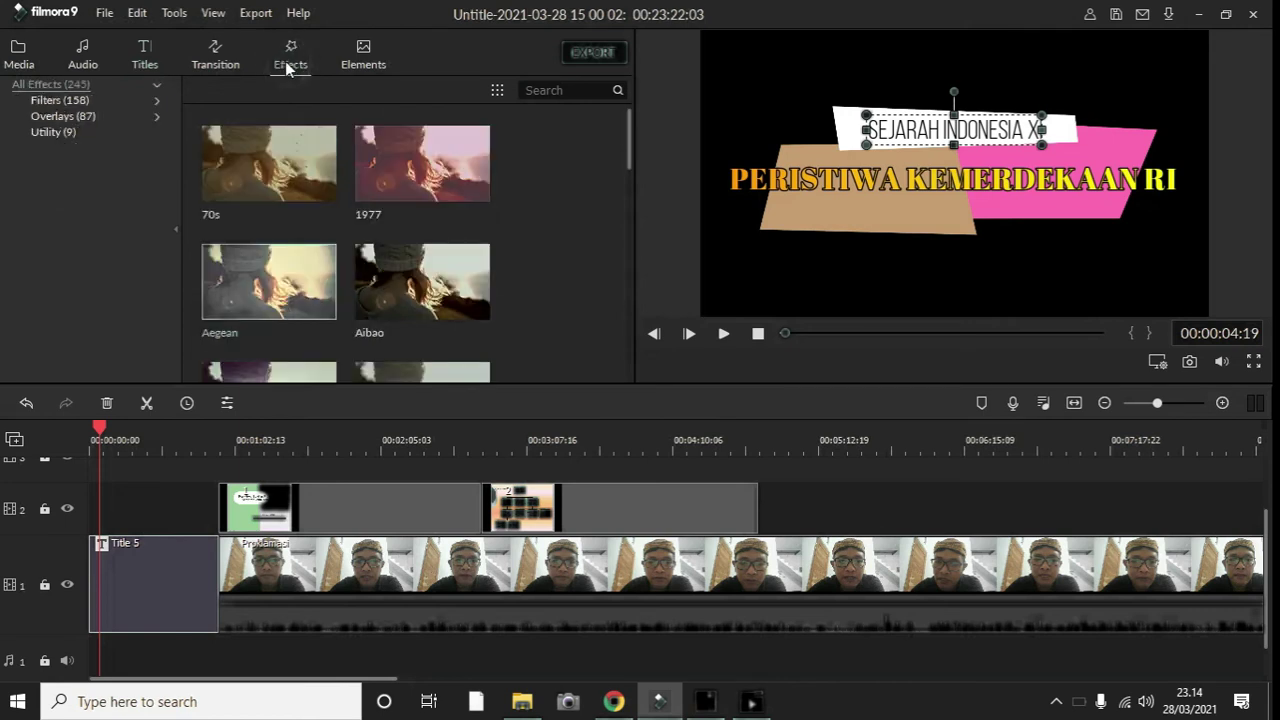
scroll(343, 188, "down", 3)
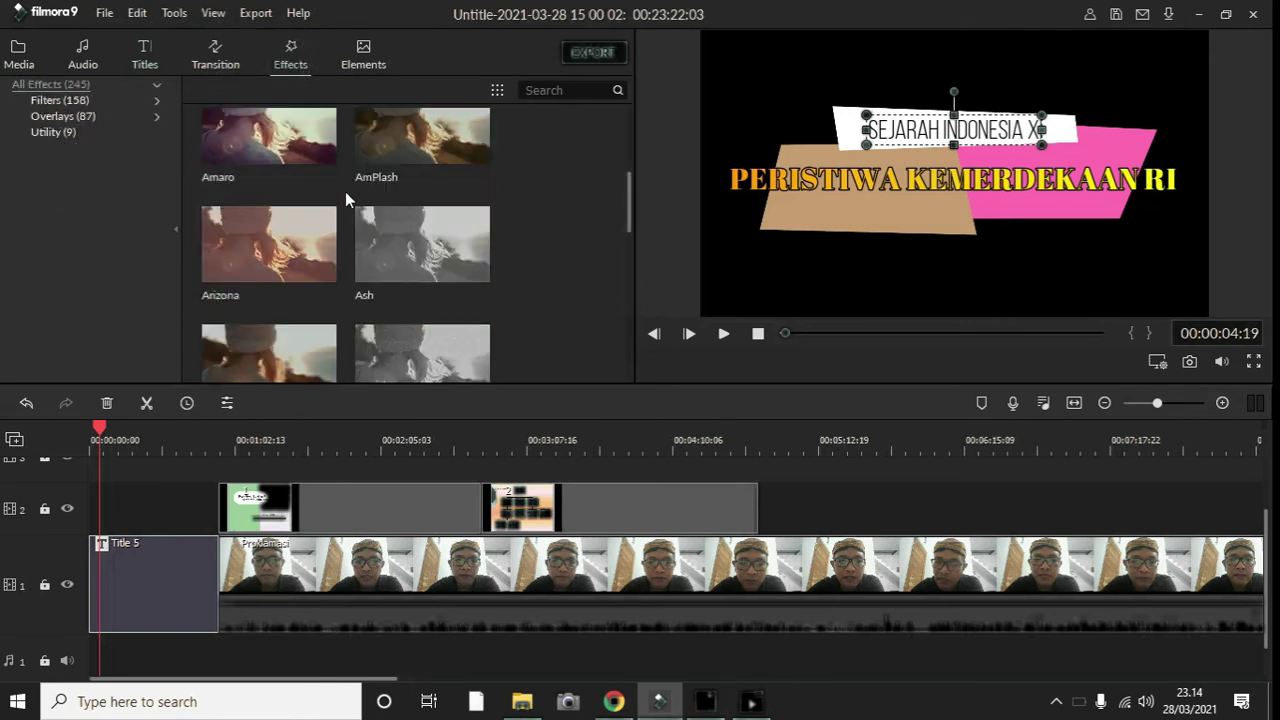
left_click(418, 250)
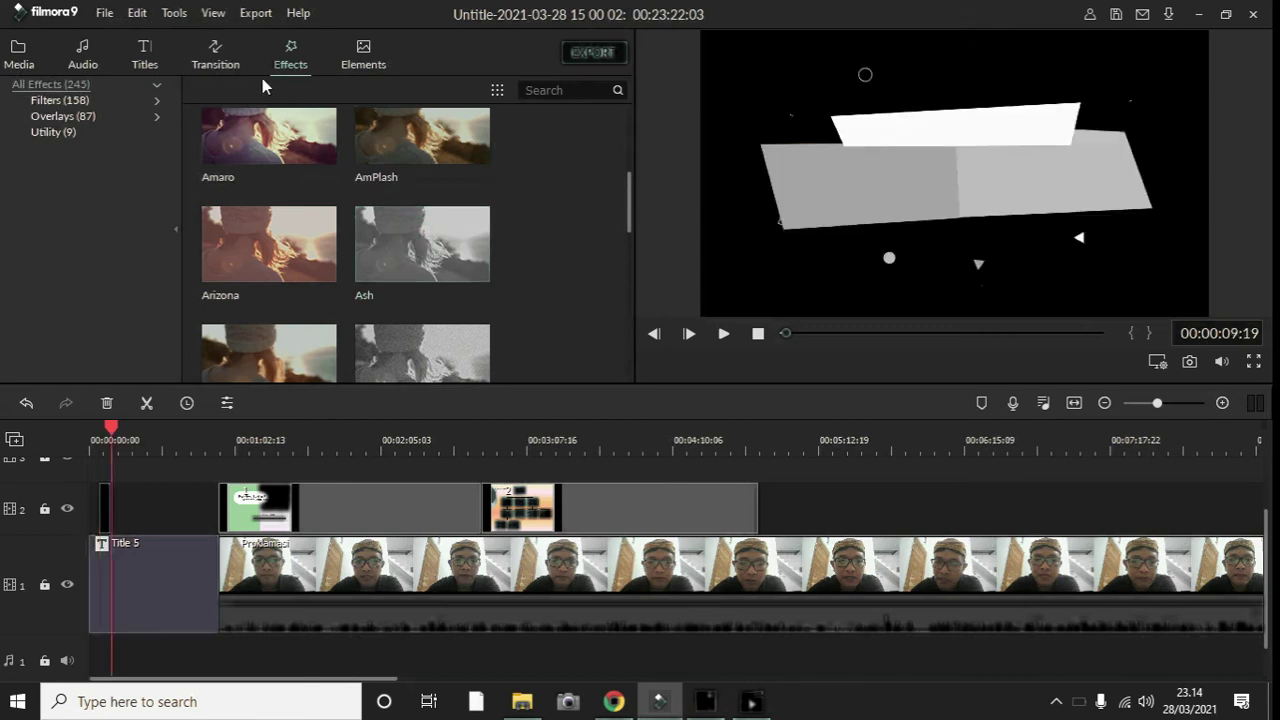
scroll(280, 175, "up", 2)
scroll(283, 177, "down", 2)
scroll(283, 178, "up", 2)
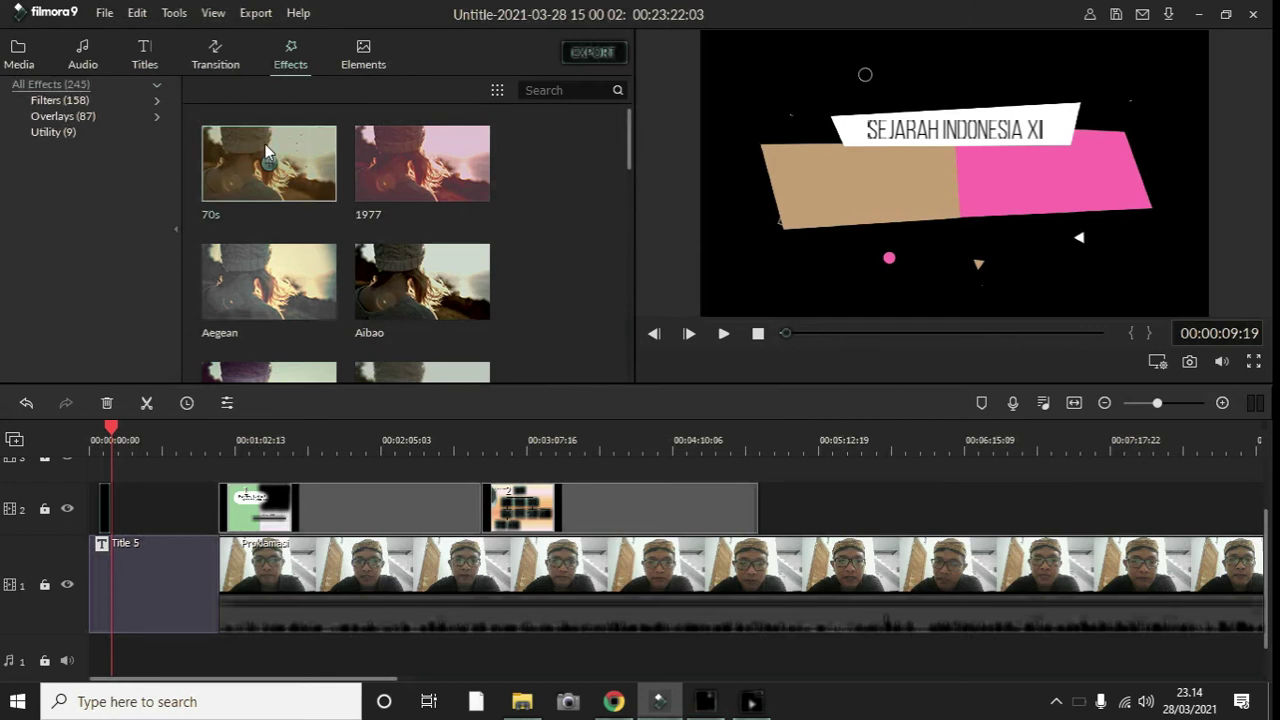
left_click(268, 152)
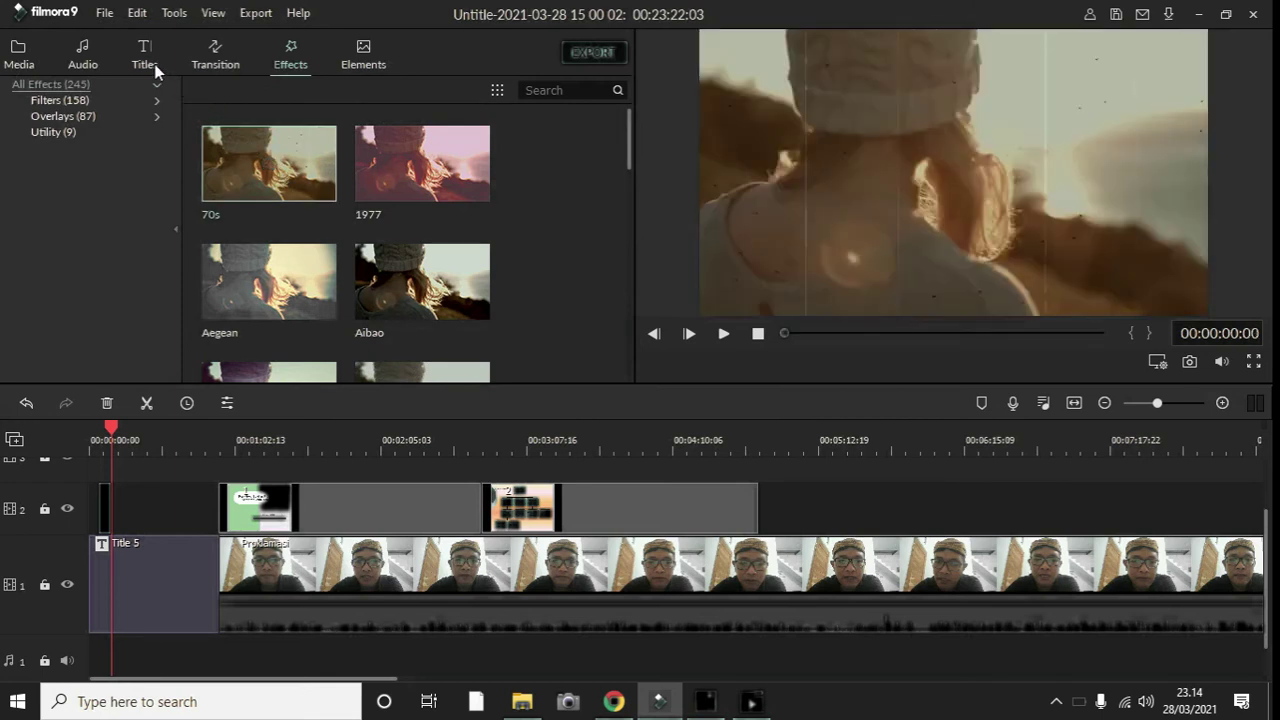
Preview the Box Turn 1 transition, and undo the added filter and the "XI" text edit in the title.
left_click(214, 59)
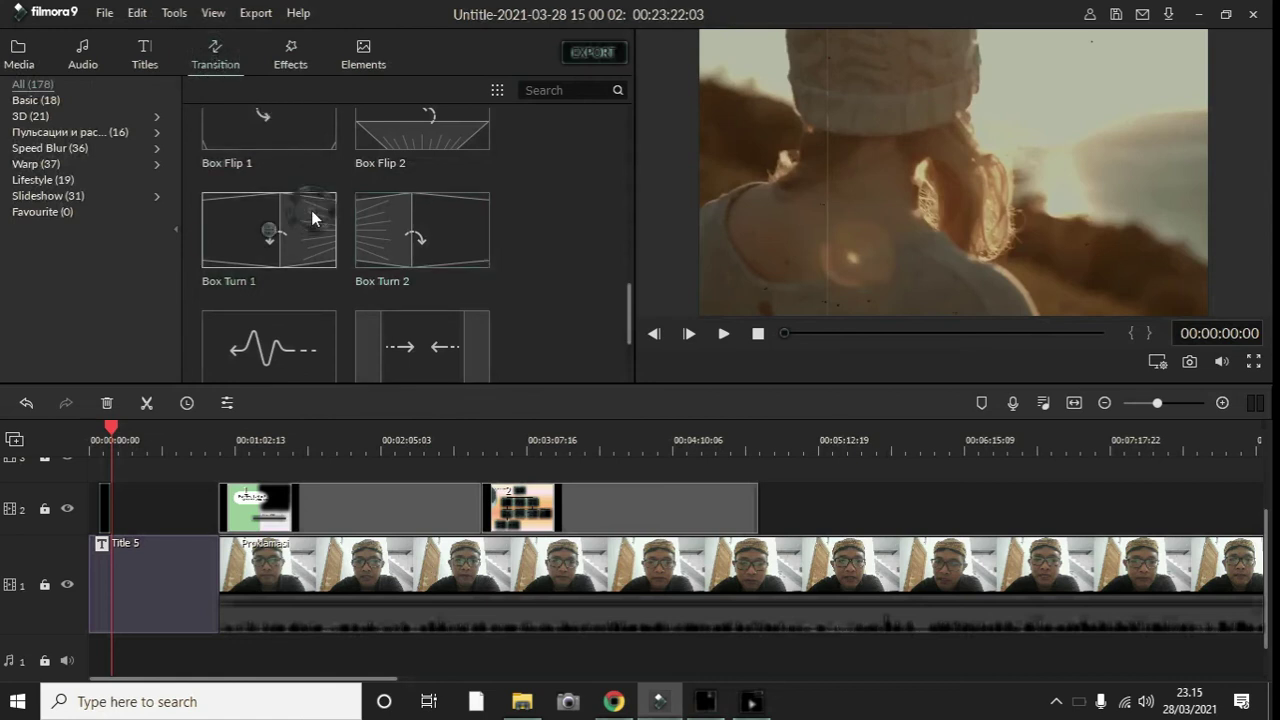
left_click(399, 249)
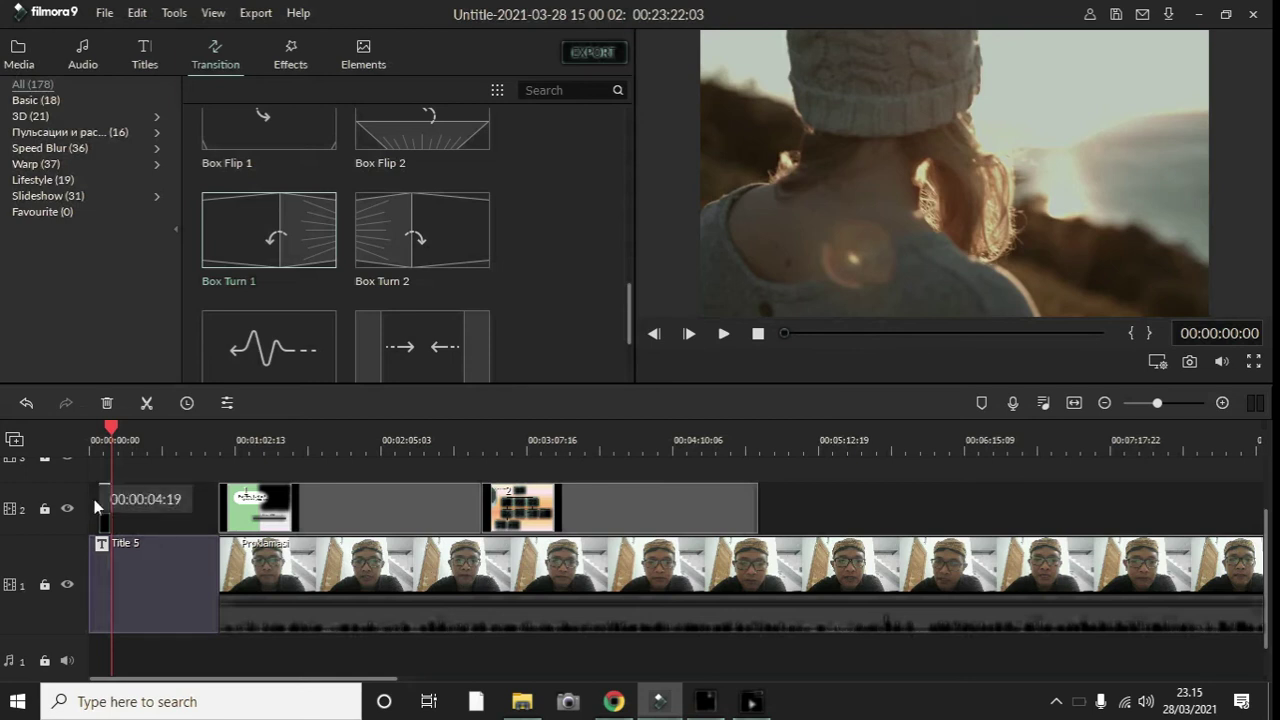
left_click(27, 404)
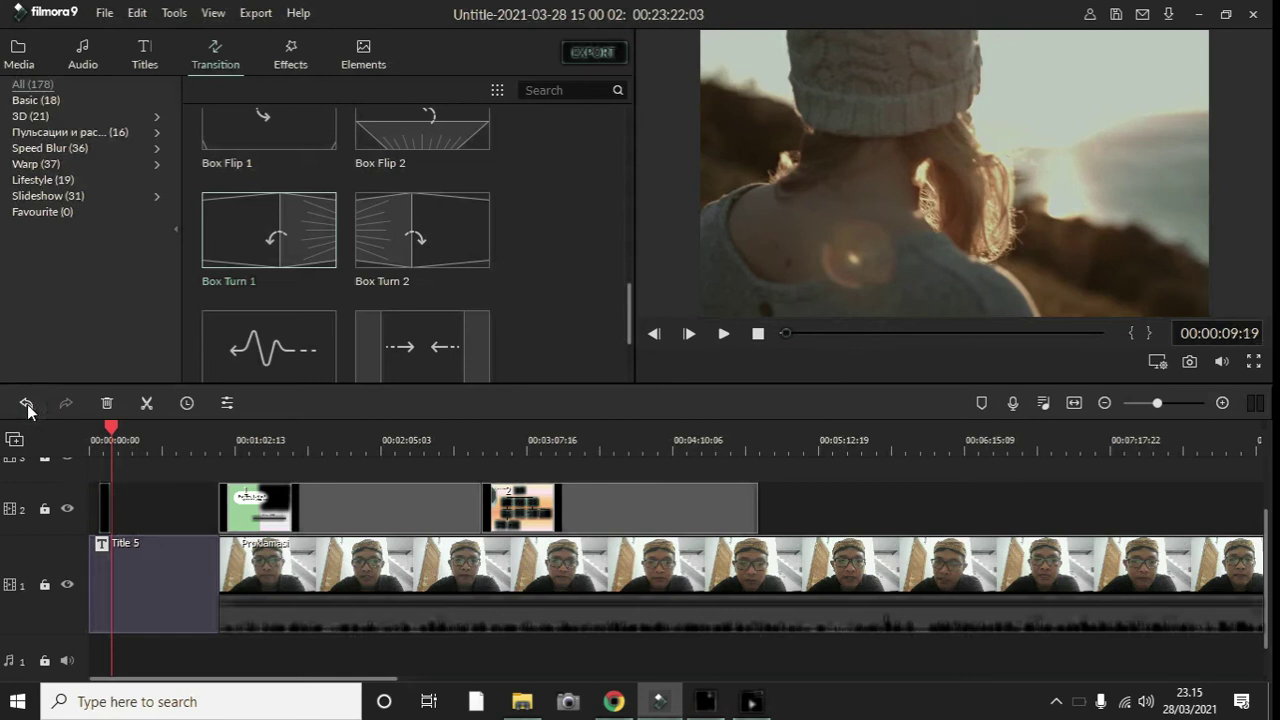
left_click(29, 402)
left_click(28, 404)
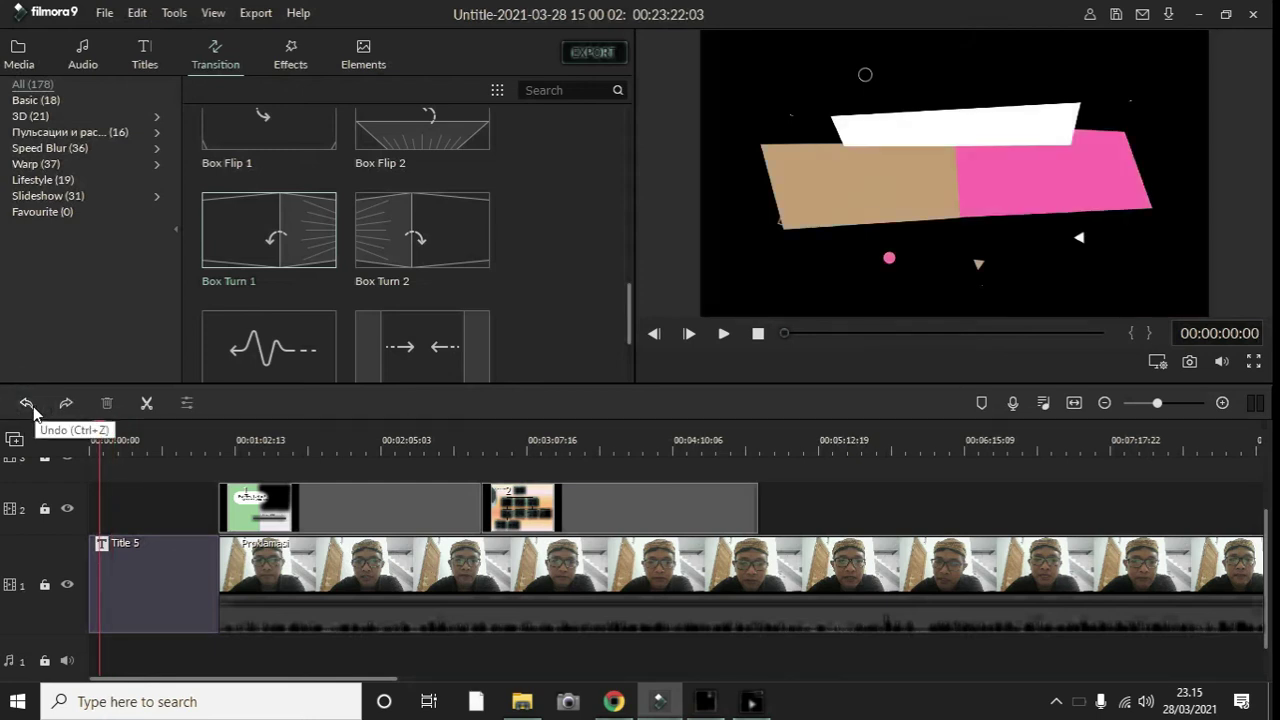
left_click(28, 403)
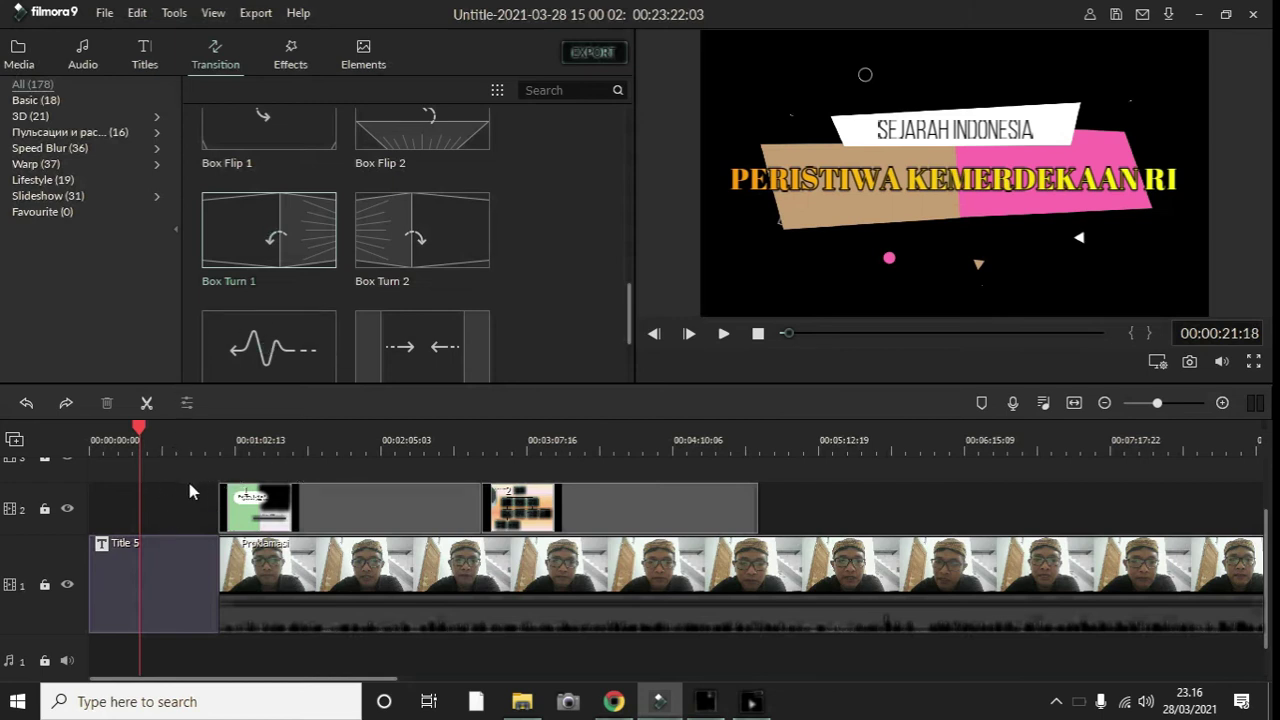
Play a preview of the "Always Dreaming - Same Town Forever" music from the audio library.
left_click(83, 70)
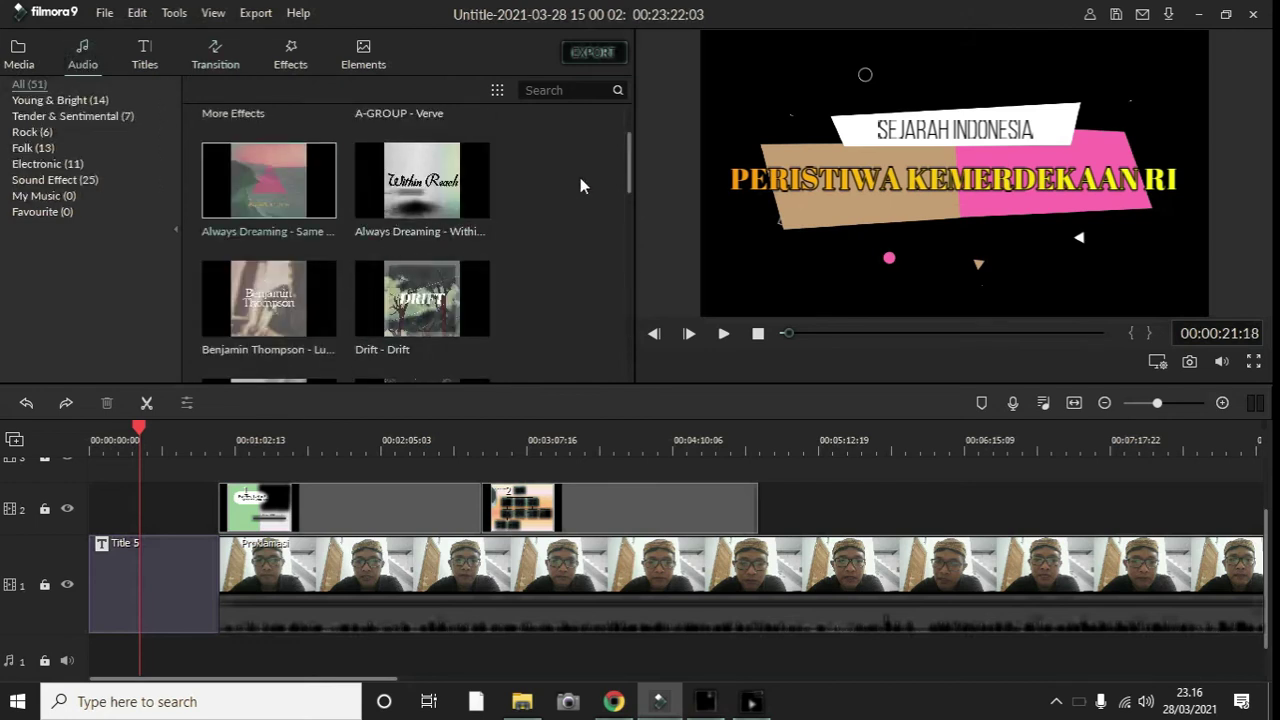
left_click_drag(629, 169, 621, 126)
left_click(295, 260)
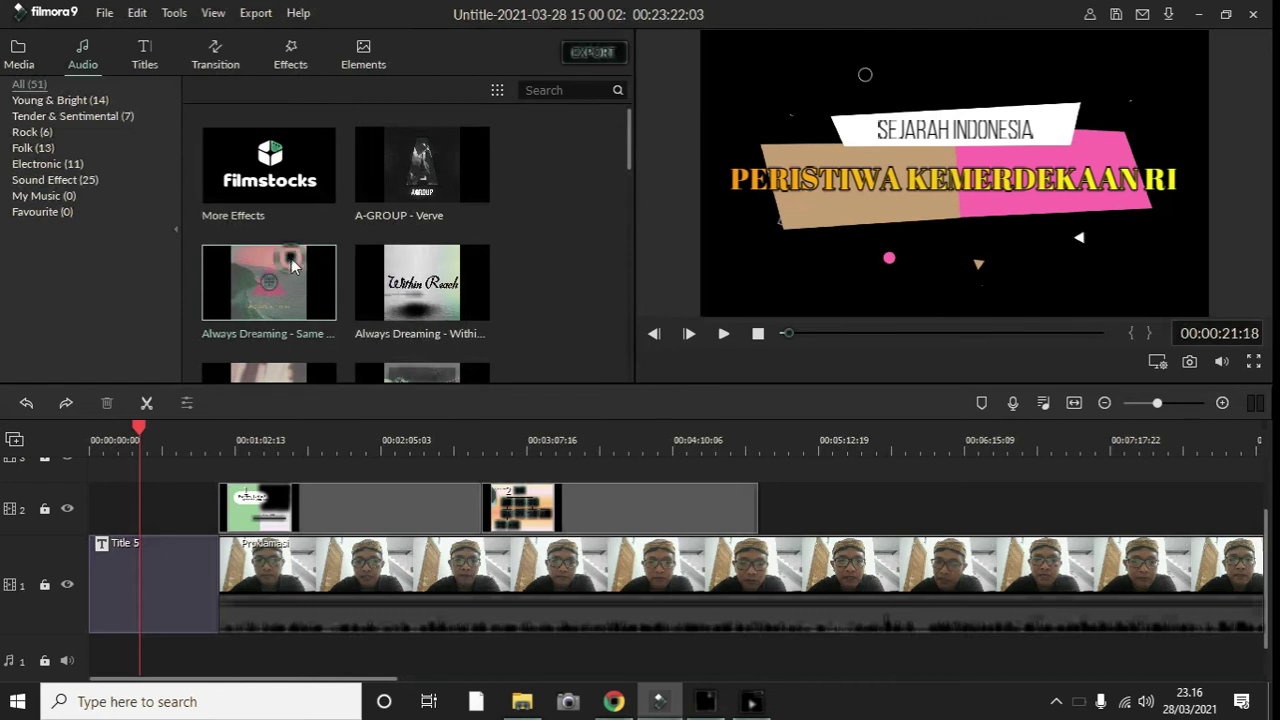
left_click(723, 334)
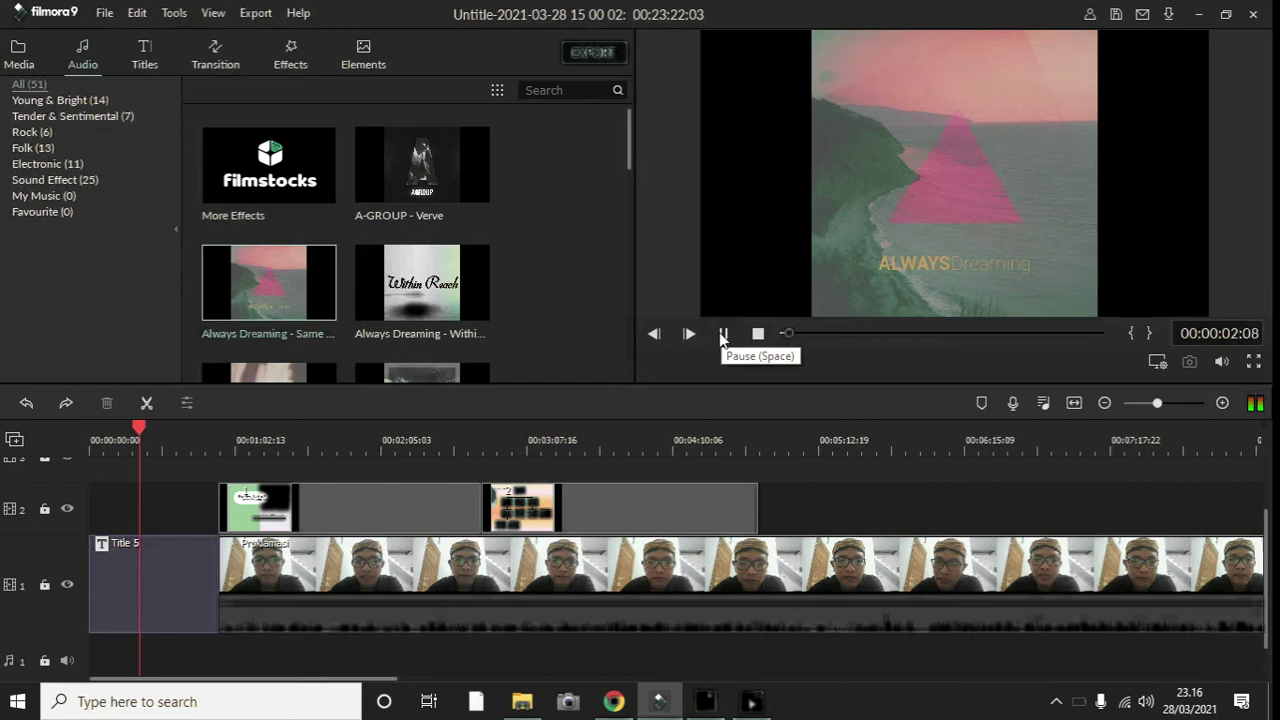
left_click(723, 334)
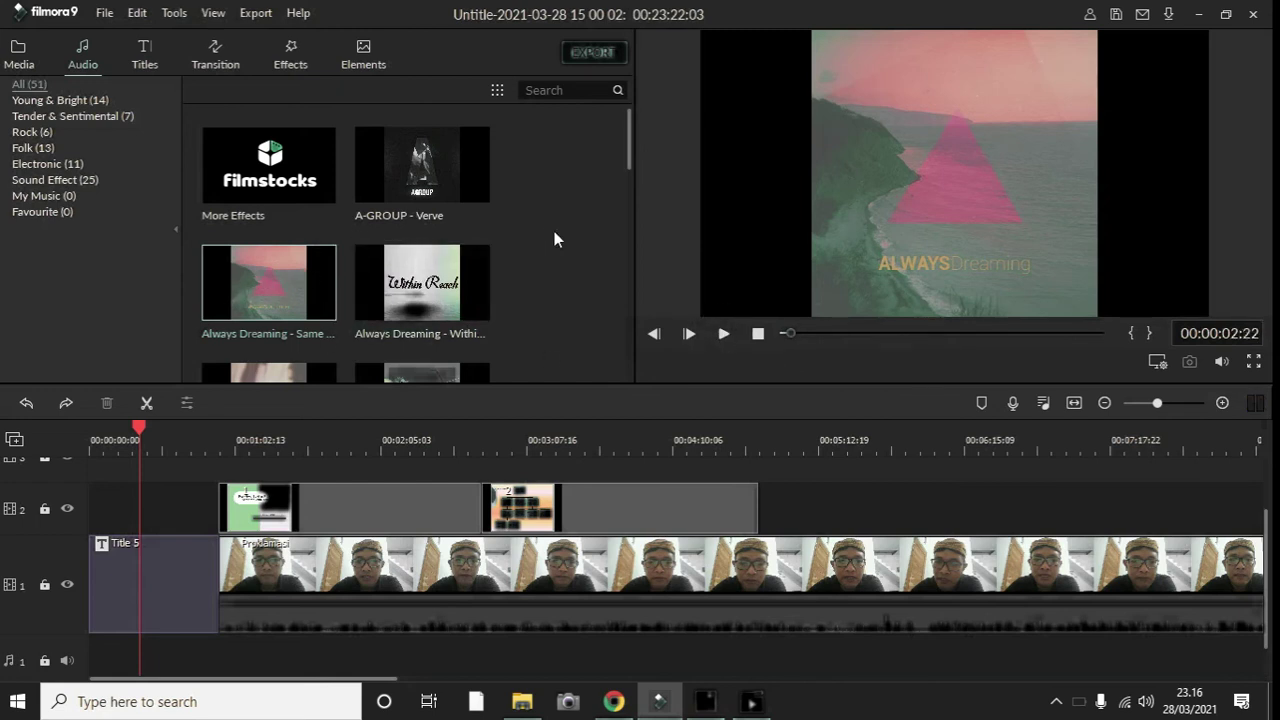
Place "Always Dreaming - Same Town Forever" at the start of audio track 1 and trim its end to just past the Title 5 clip.
mouse_move(627, 150)
left_mouse_down()
mouse_move(637, 305)
mouse_move(645, 150)
left_mouse_up()
mouse_move(237, 300)
left_click_drag(299, 281, 97, 655)
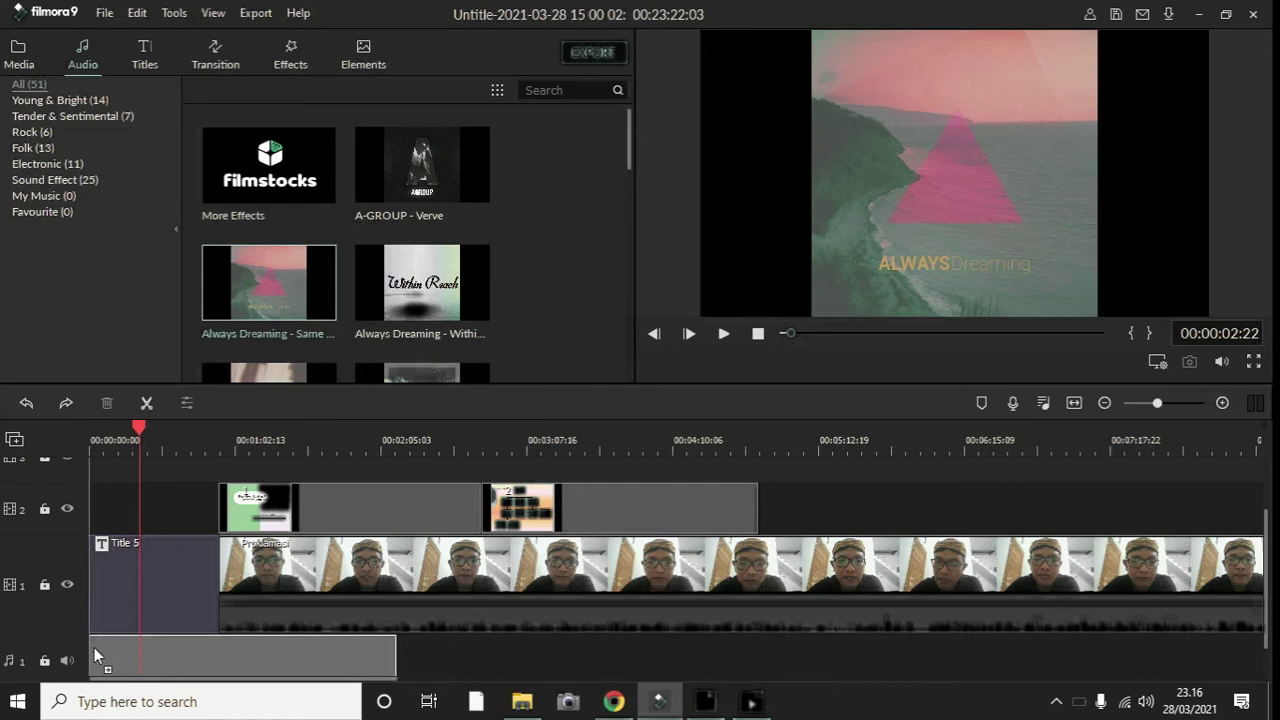
left_click_drag(97, 655, 98, 652)
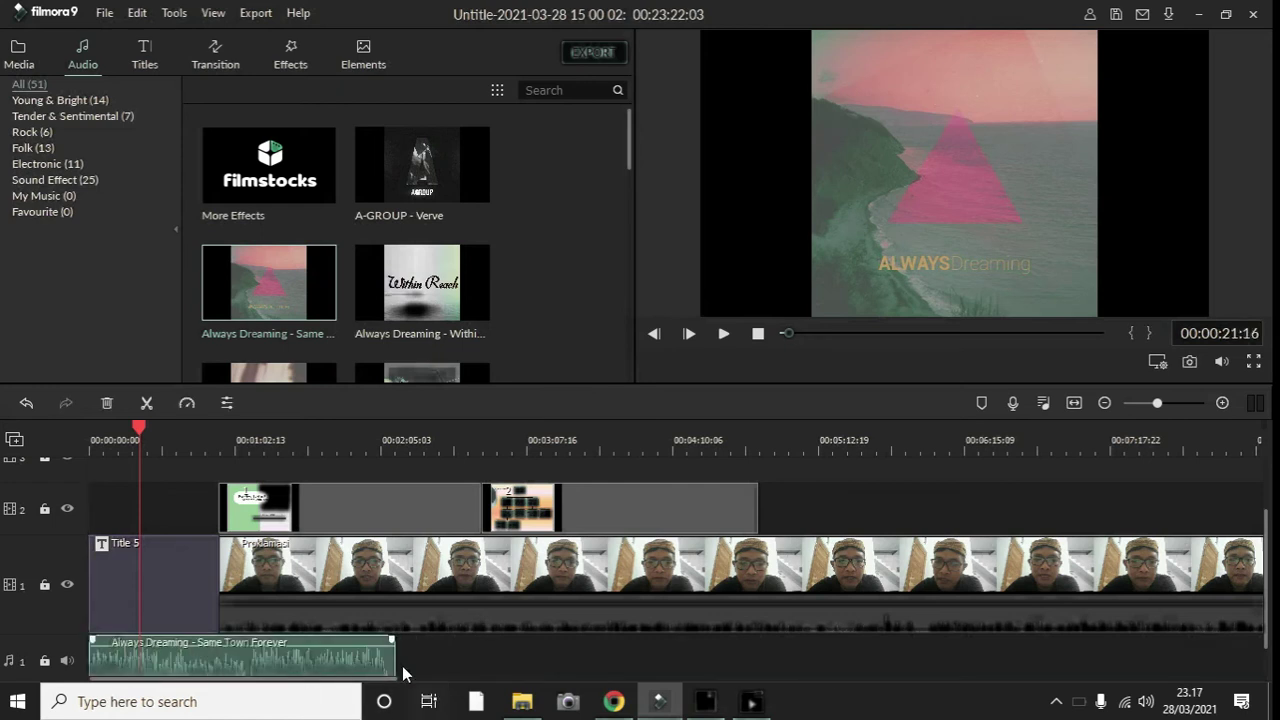
left_click_drag(394, 656, 229, 649)
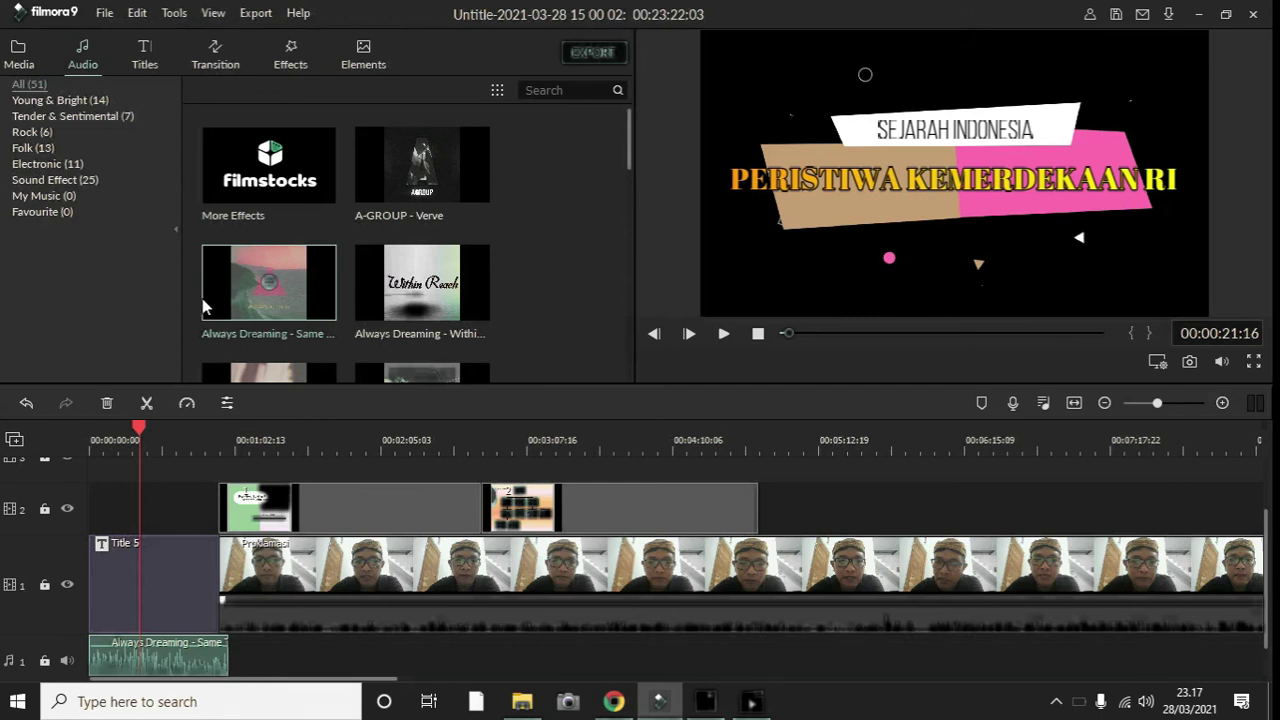
Add the Box Turn 1 transition at the cut between the Title 5 and Proklamasi clips.
left_click(207, 52)
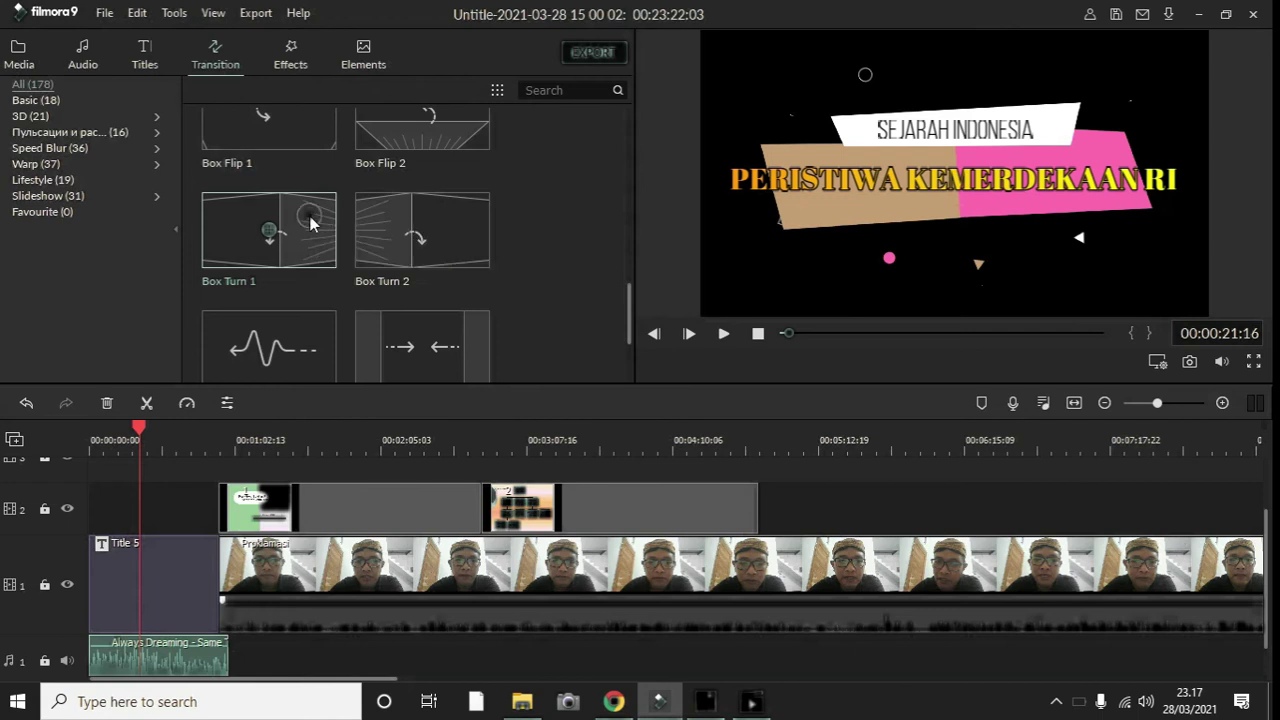
left_click(326, 255)
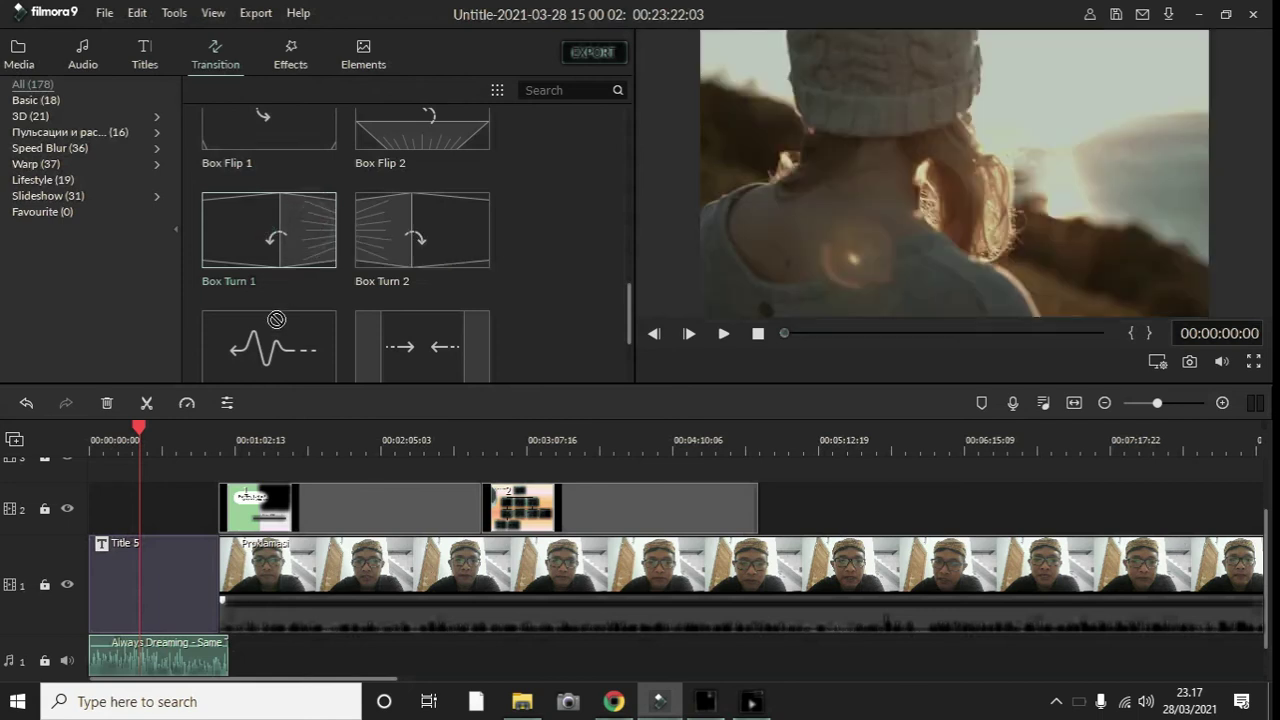
left_click(198, 512)
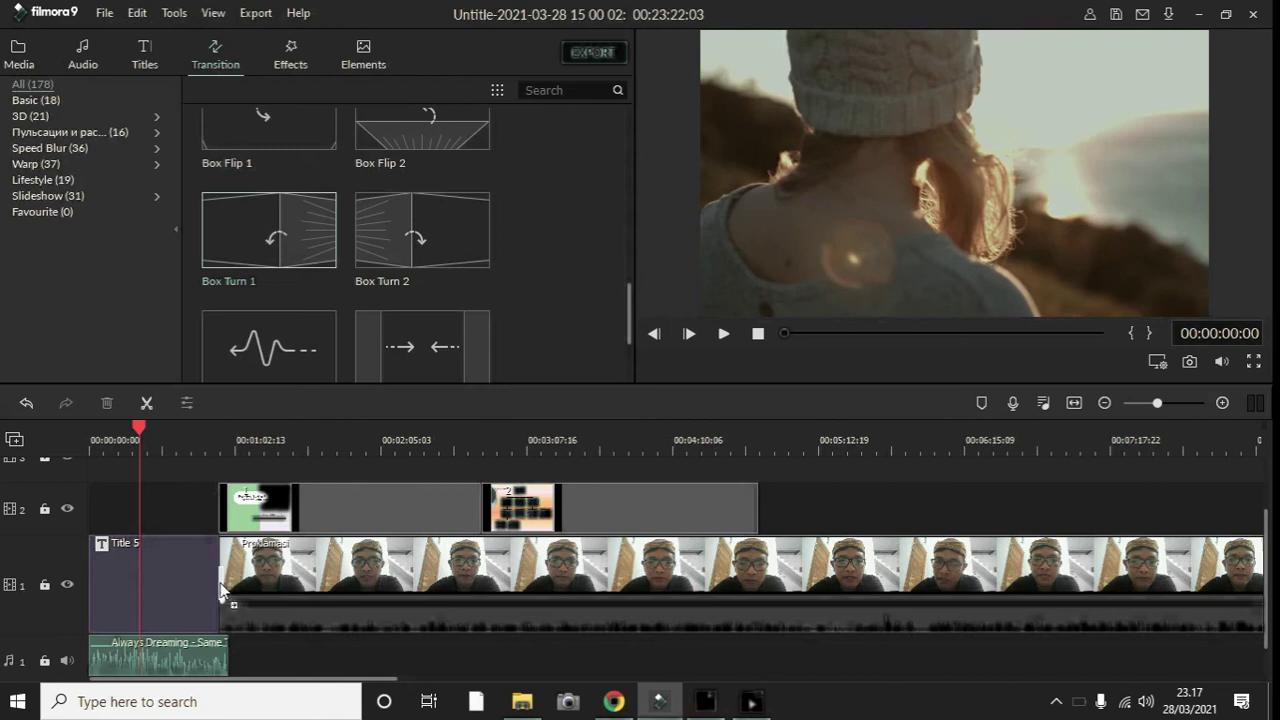
left_click(219, 581)
left_click_drag(217, 579, 330, 645)
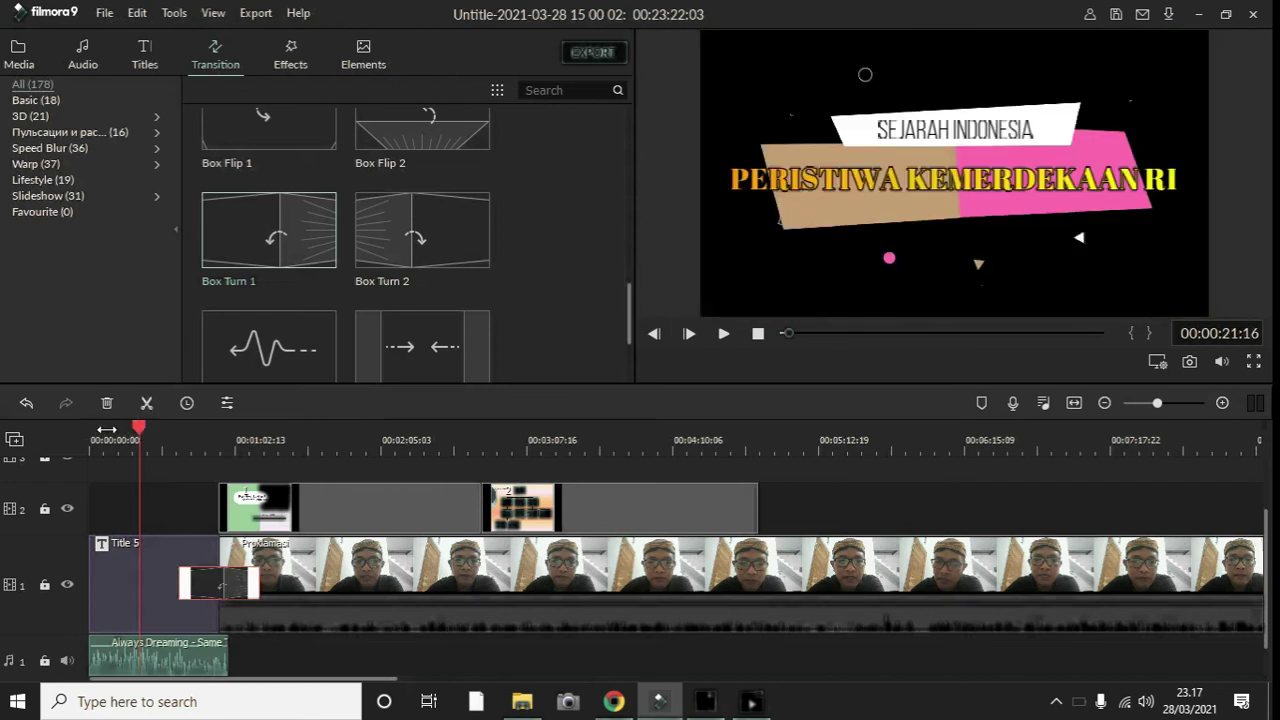
Play the opening title with its music from the beginning and move the playhead to 00:00:32:10.
left_click_drag(138, 427, 91, 432)
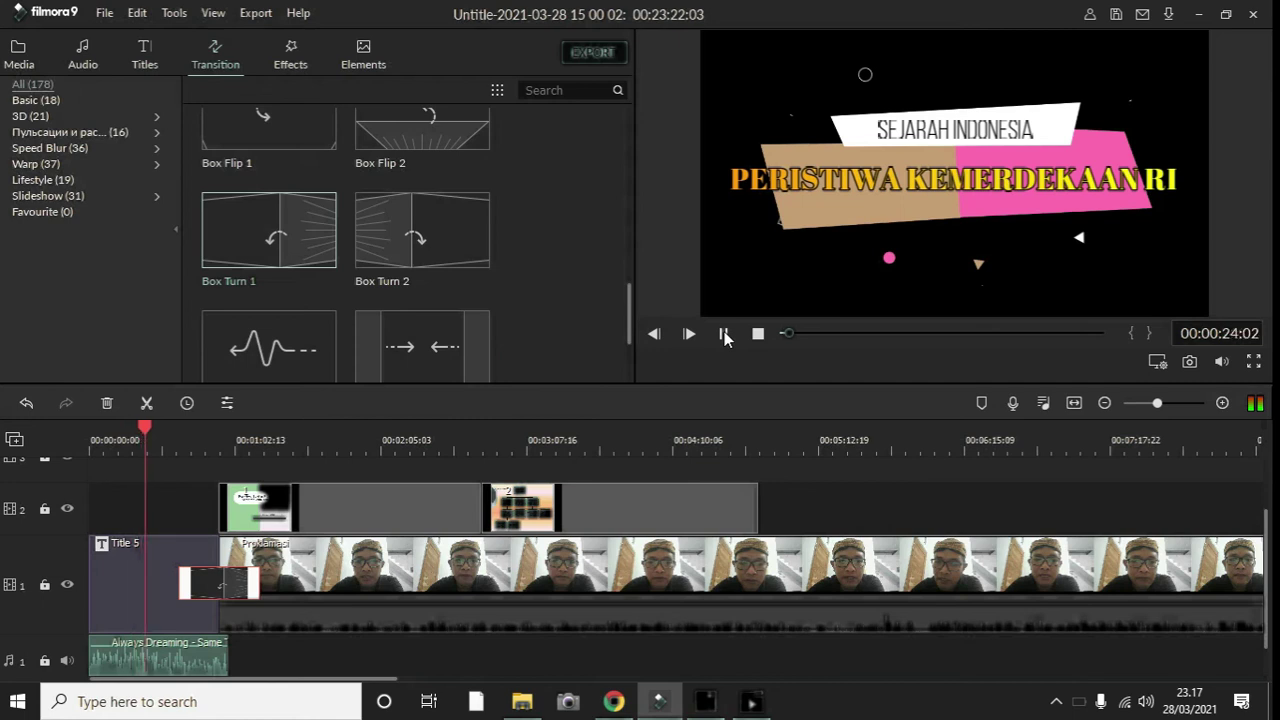
left_click(725, 336)
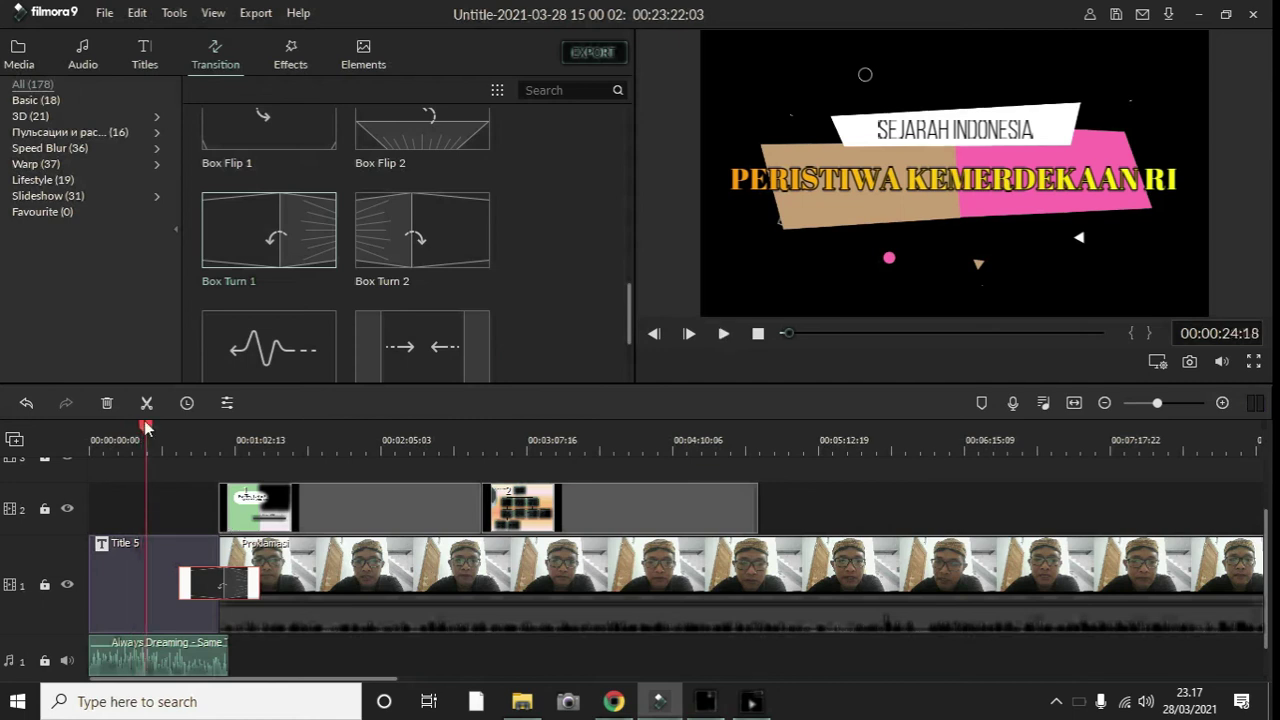
mouse_move(146, 428)
left_mouse_down()
mouse_move(194, 438)
mouse_move(164, 443)
left_mouse_up()
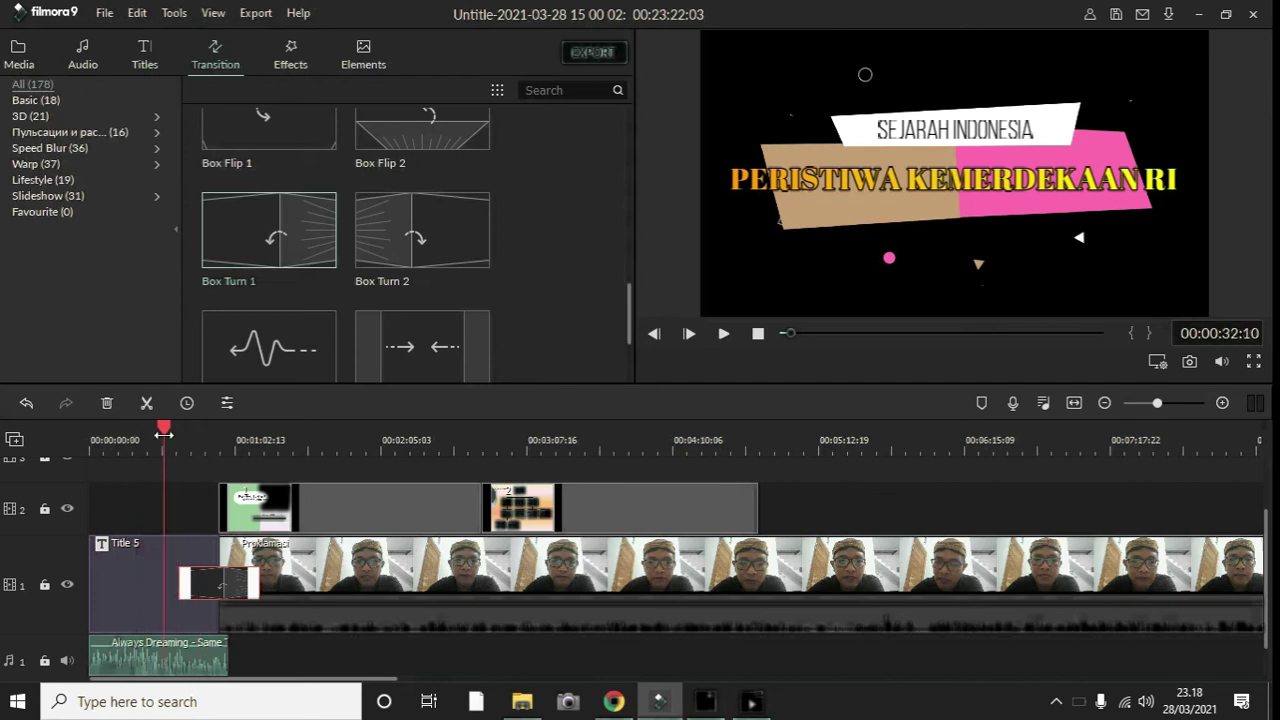
Try to shorten the Title 5 clip to end just after the playhead, and undo the trim.
left_click(195, 552)
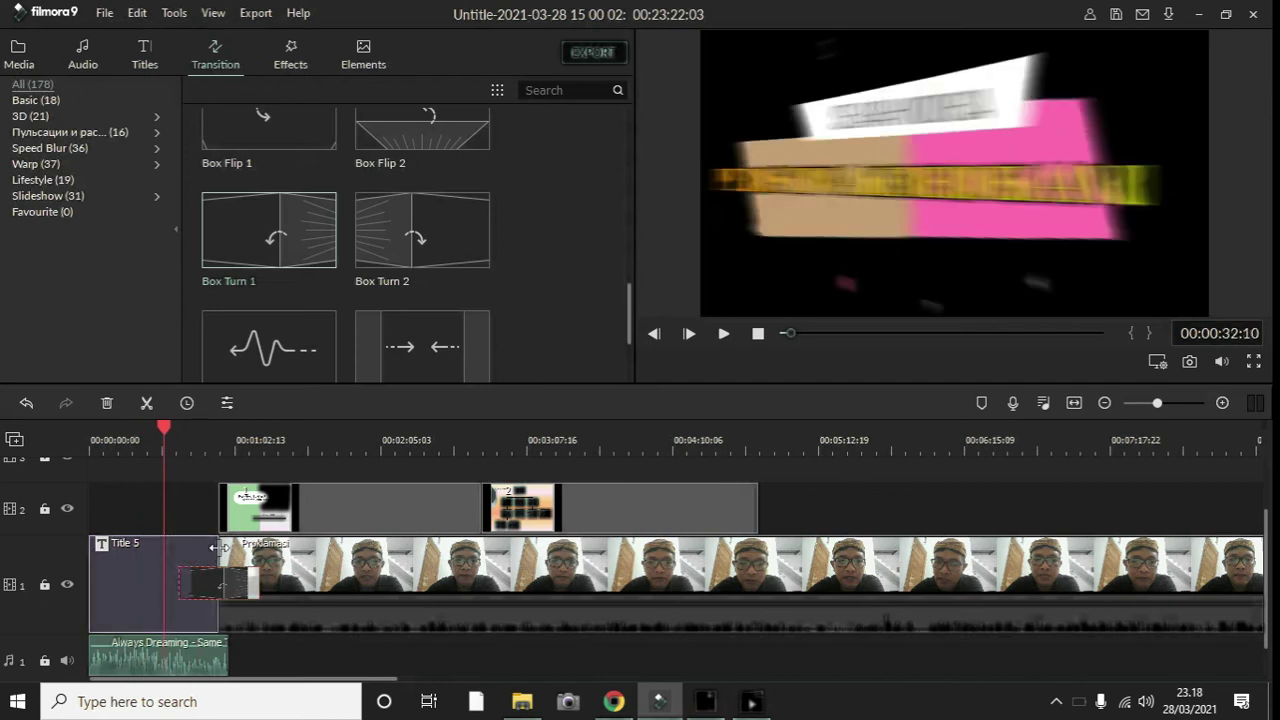
left_click_drag(158, 537, 170, 541)
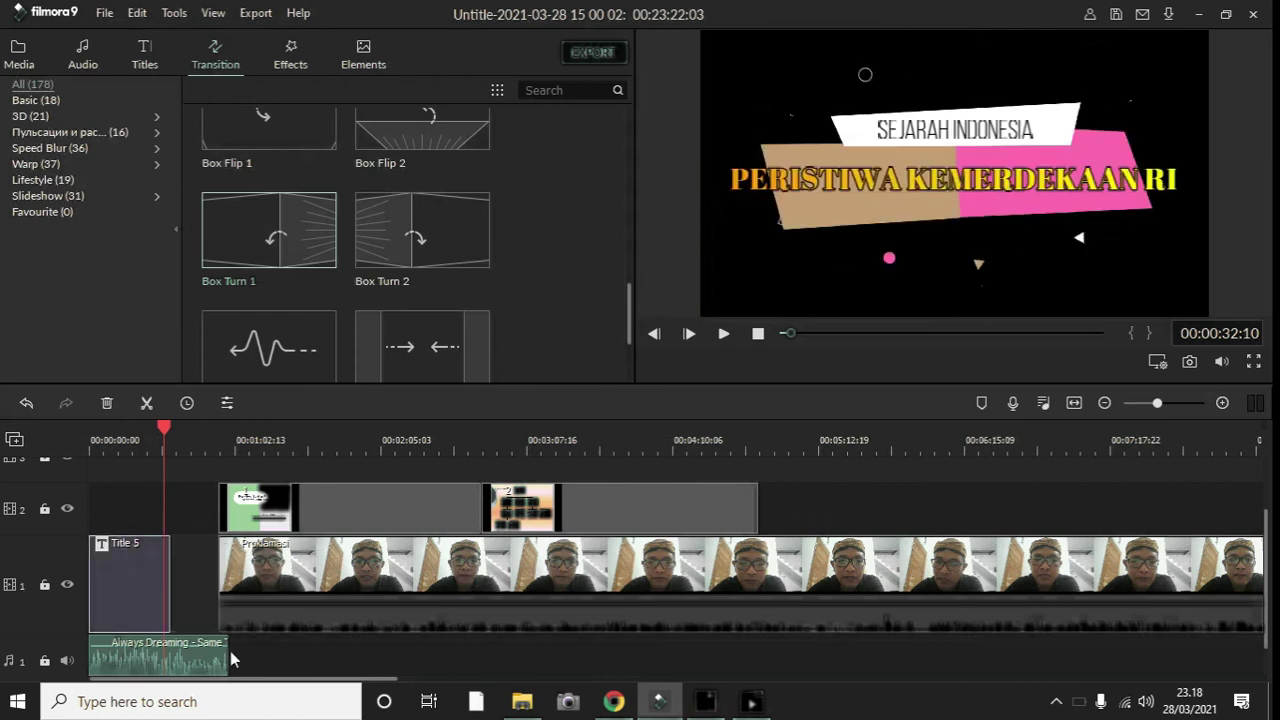
left_click(26, 404)
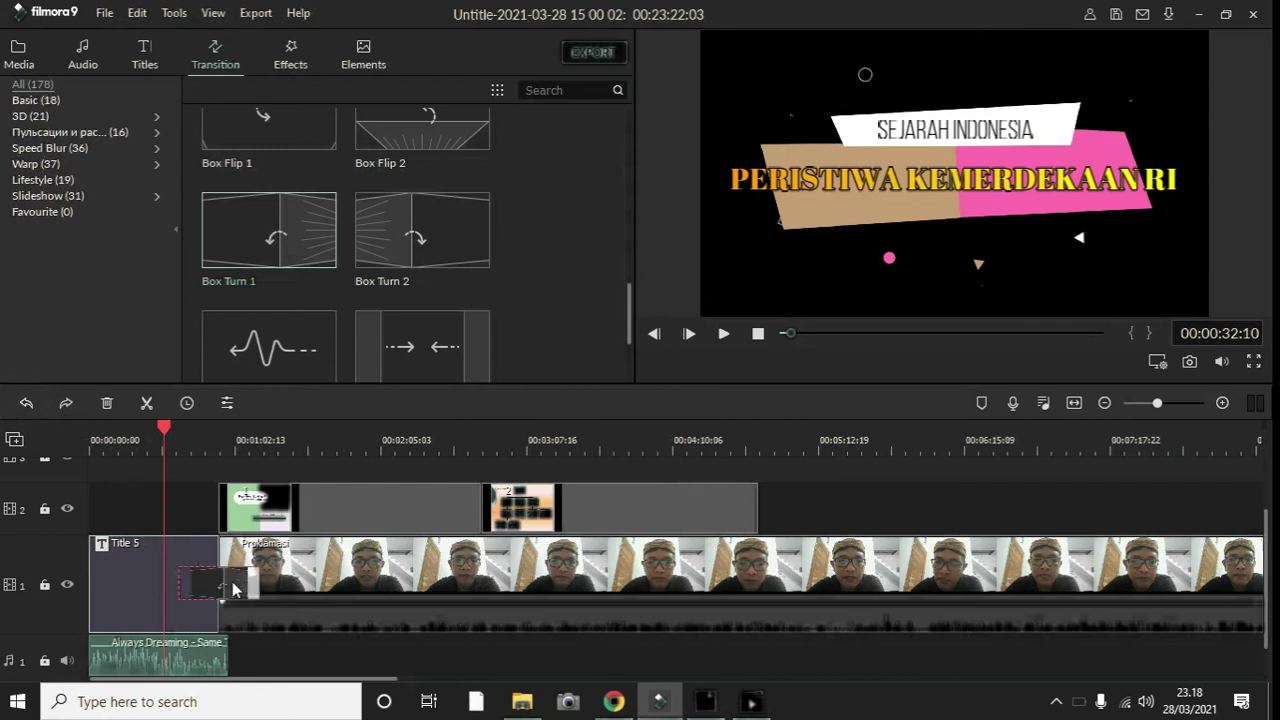
Play the timeline from about 00:00:40 through the Box Turn 1 transition into the first slide and webcam picture.
left_click_drag(161, 428, 184, 433)
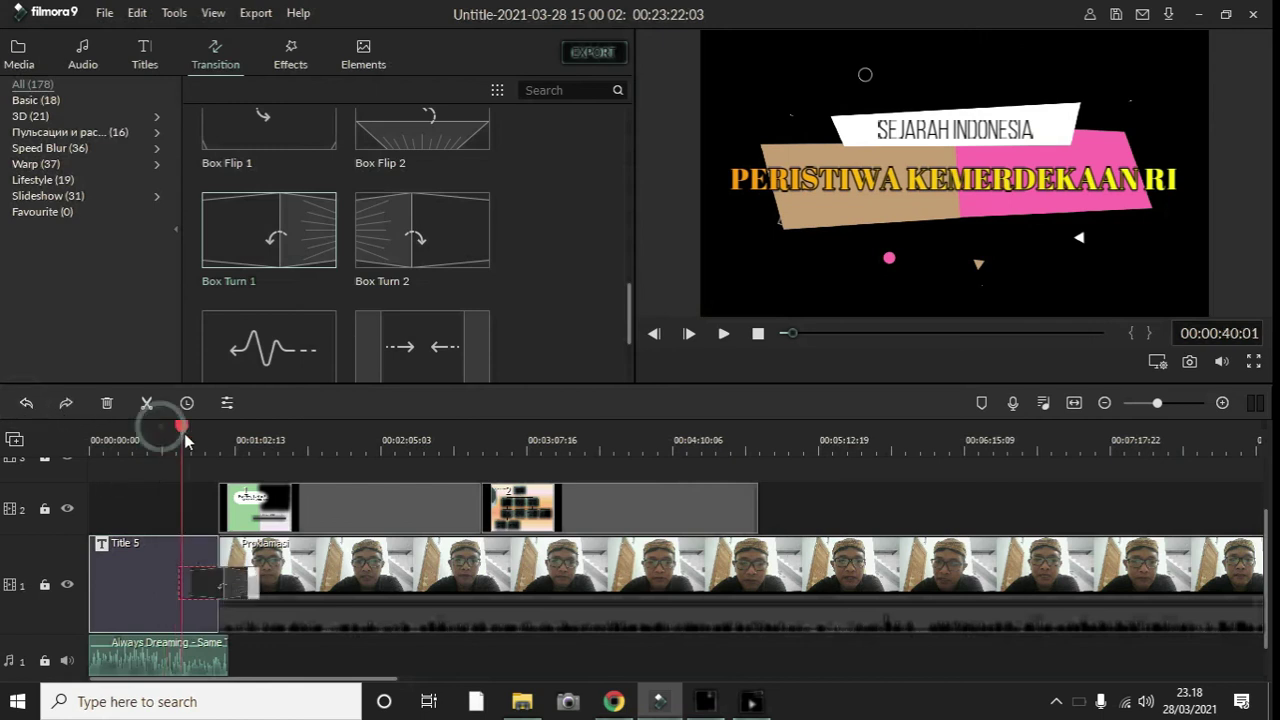
left_click(724, 335)
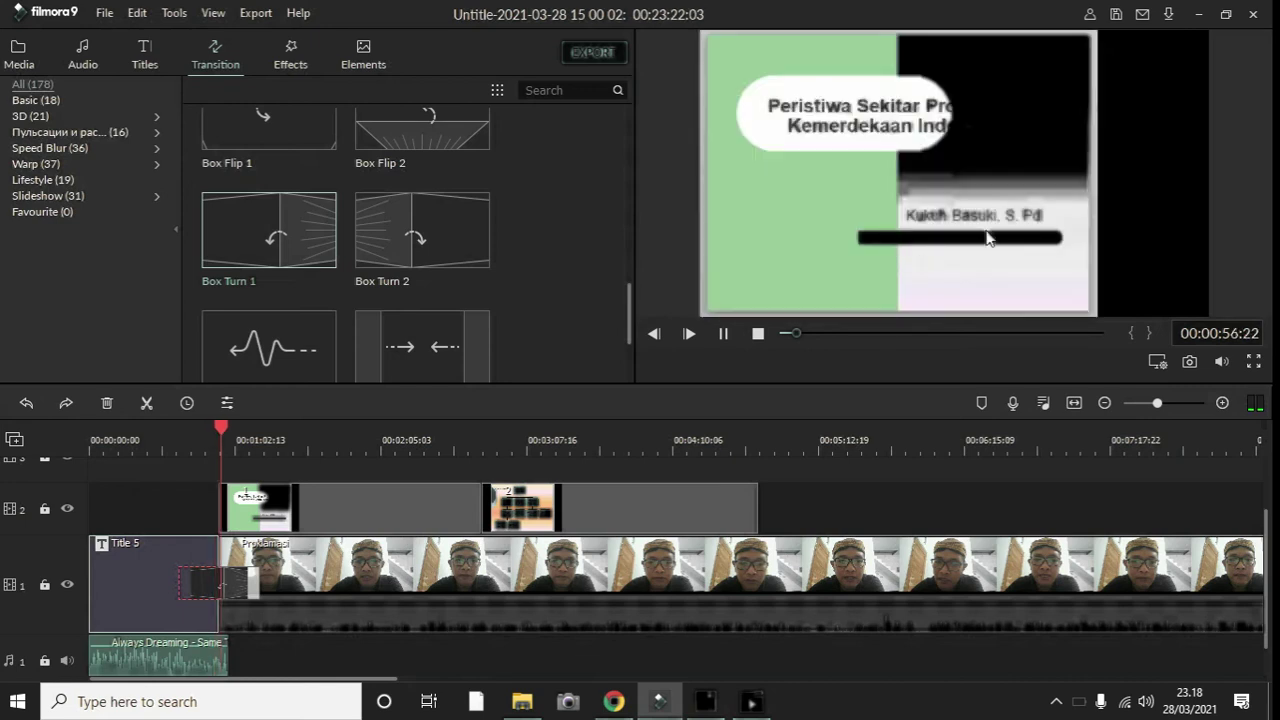
left_click(724, 334)
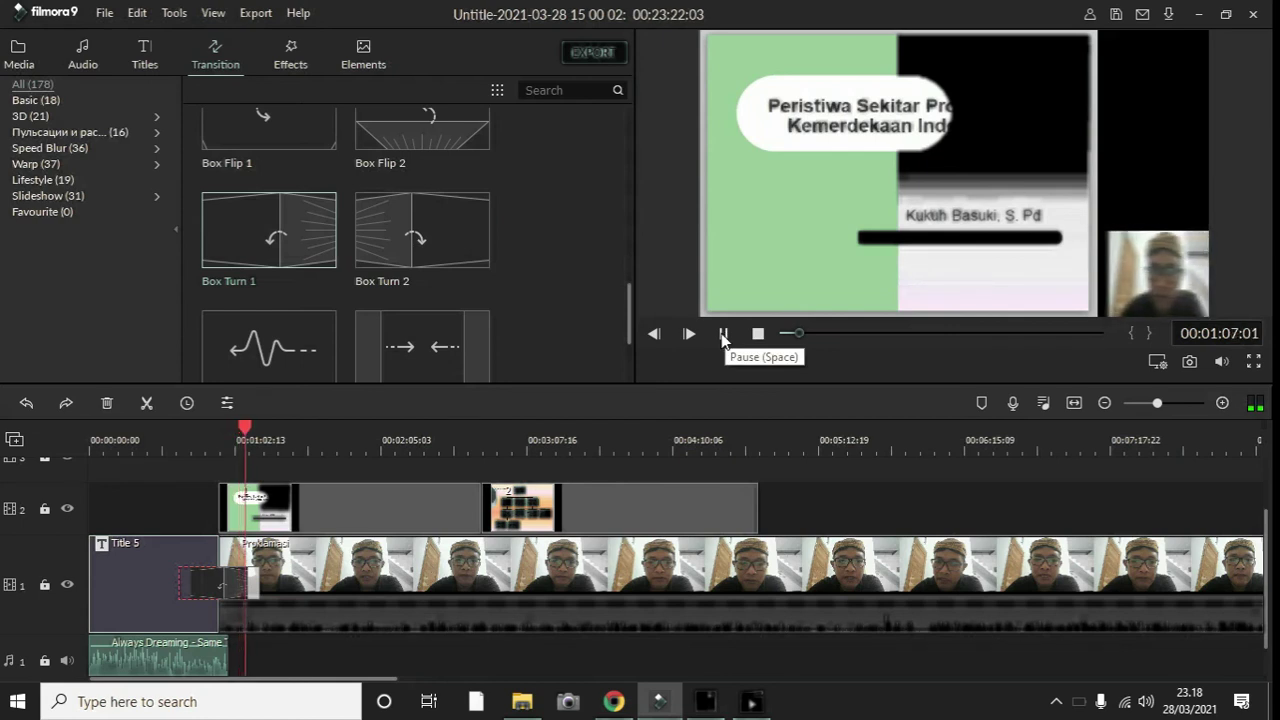
left_click(723, 333)
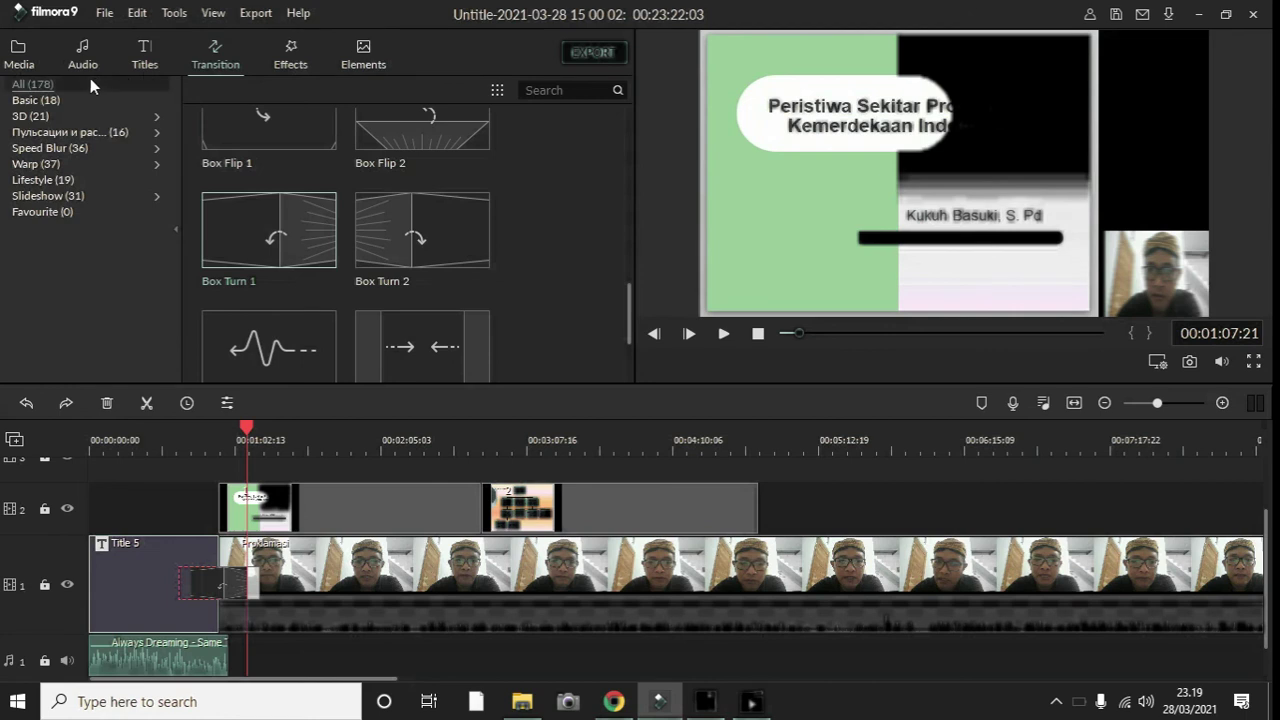
Open the export settings for a local MP4 file and name the video VIDEO PEMBELAJARAN.
left_click(10, 63)
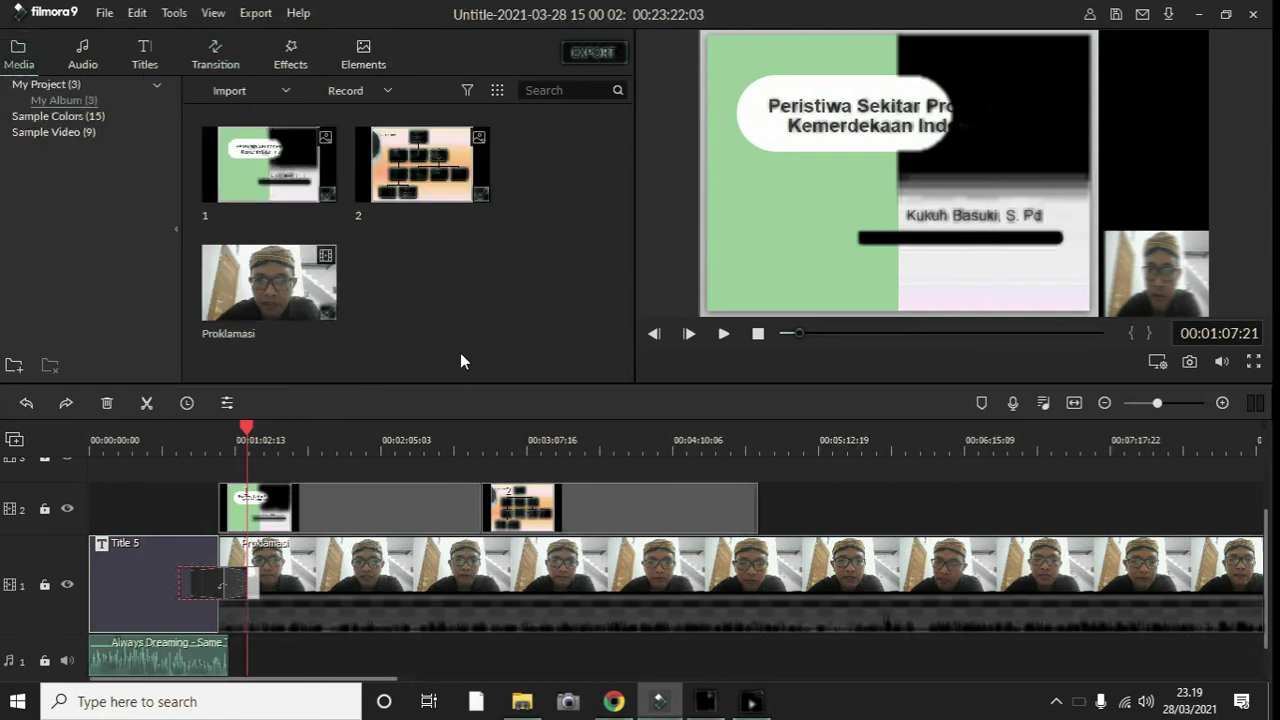
left_click(591, 52)
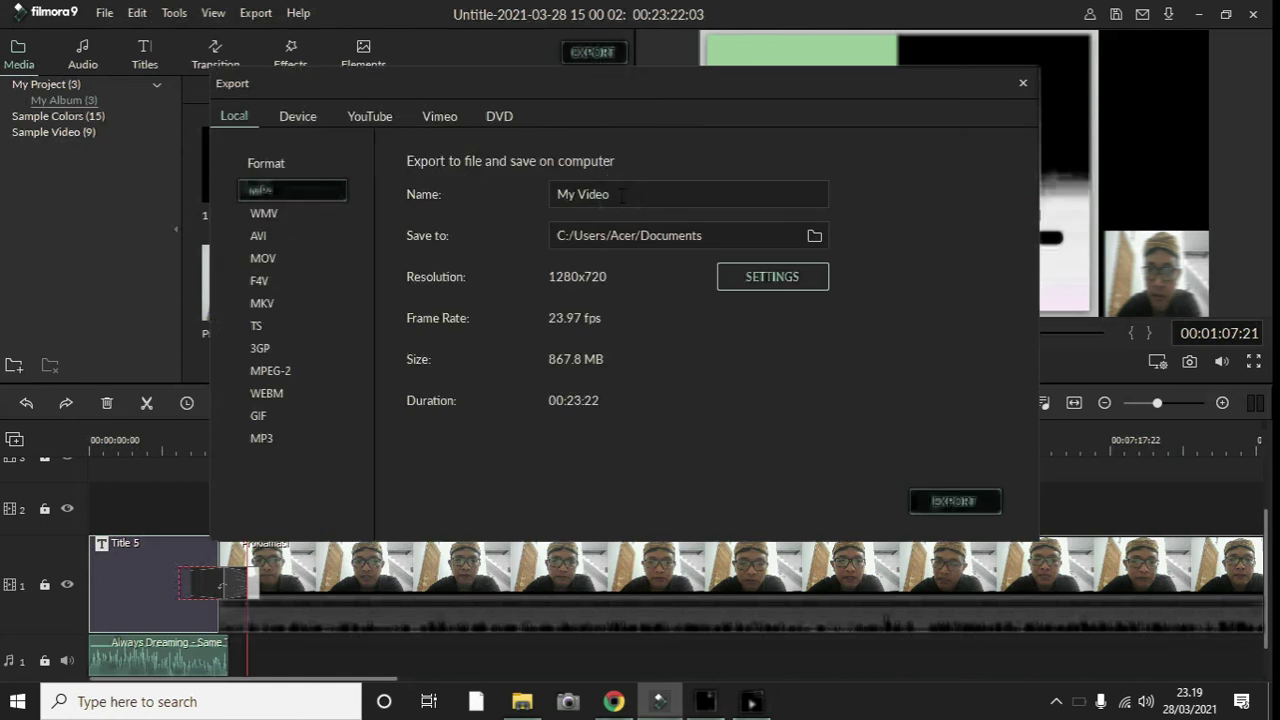
key("BackSpace")
key("BackSpace")
key("BackSpace")
key("BackSpace")
key("BackSpace")
key("BackSpace")
key("BackSpace")
key("BackSpace")
type("VIDEO ")
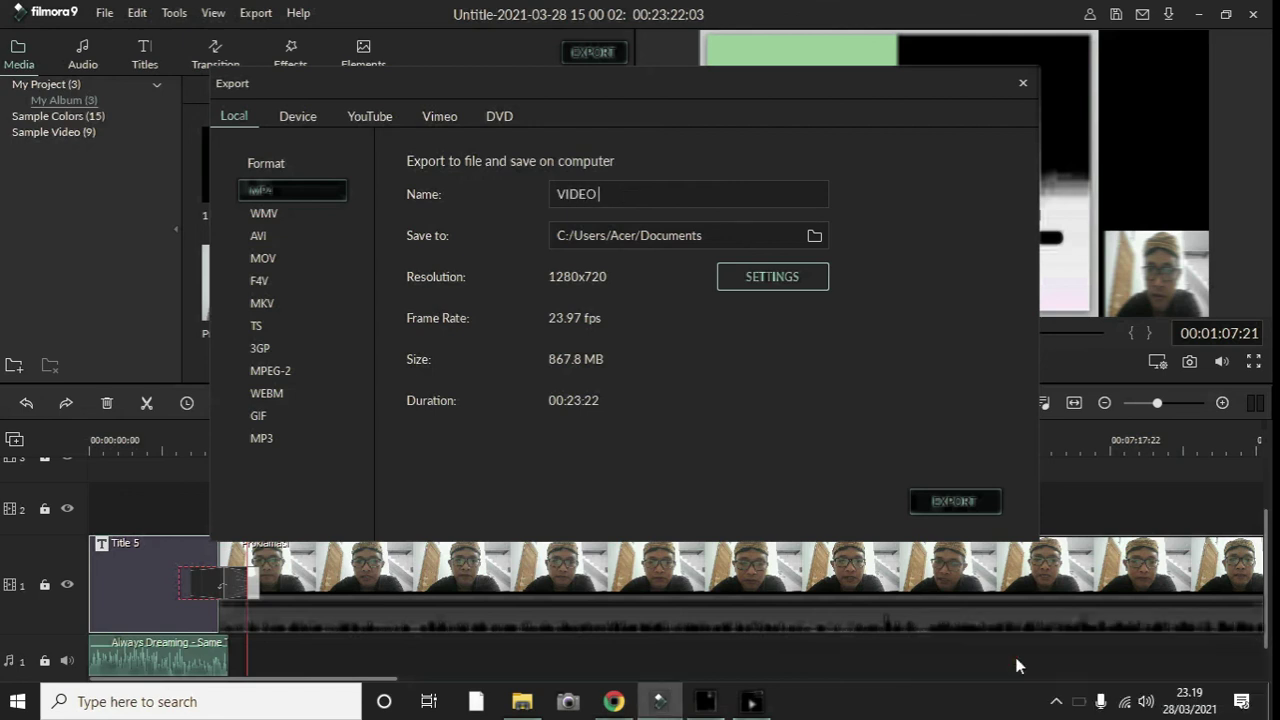
type("PEMBELAJARA")
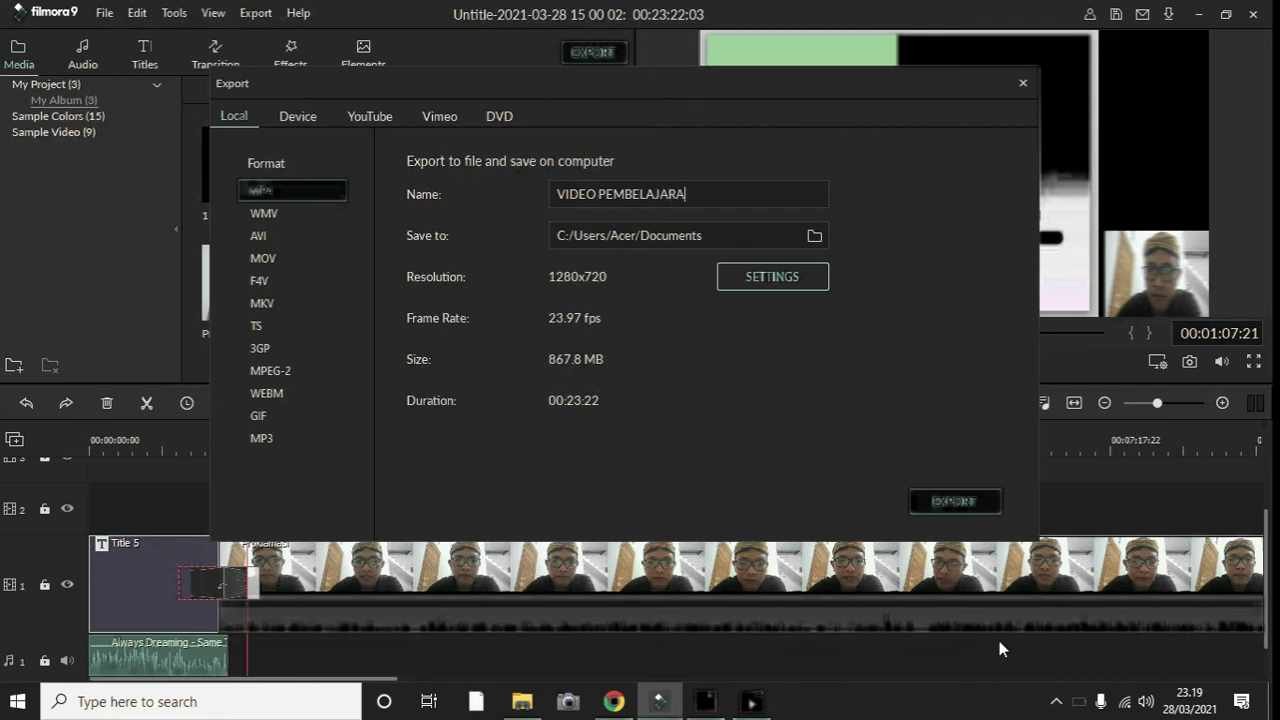
type("N")
Choose the Documents folder as the save location for the exported video.
left_click(814, 236)
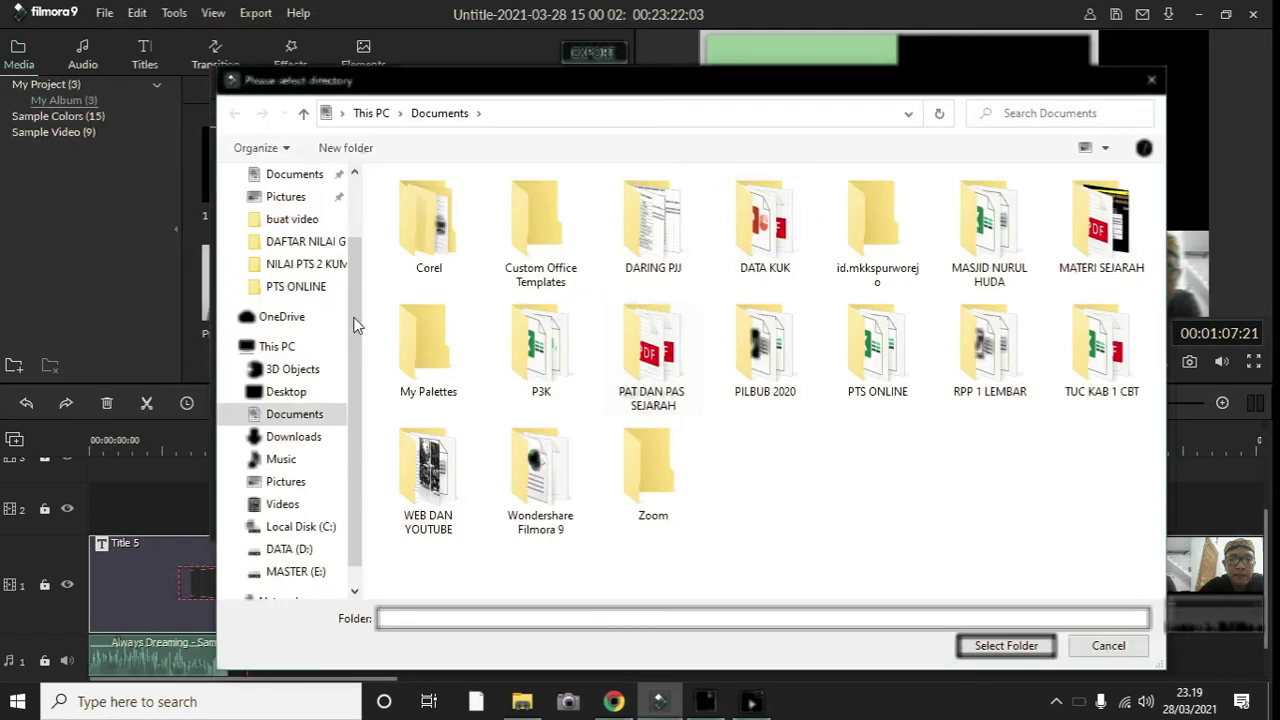
left_click(310, 424)
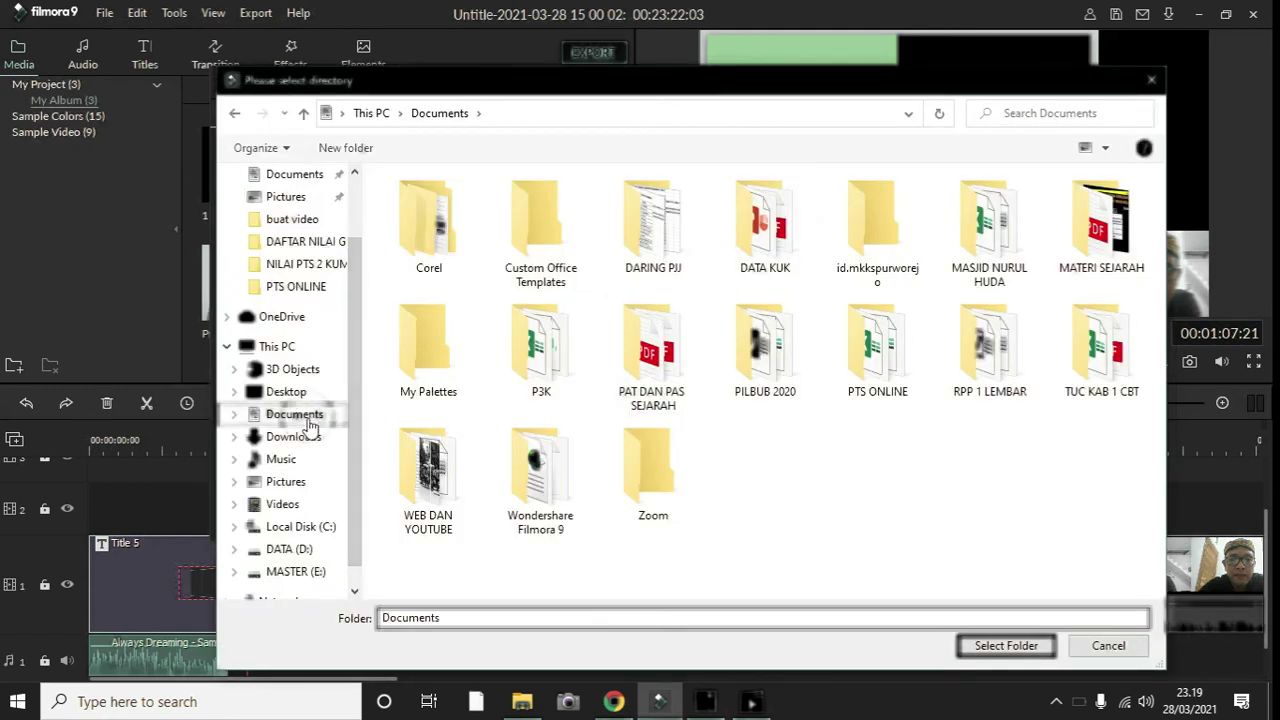
left_click(1020, 647)
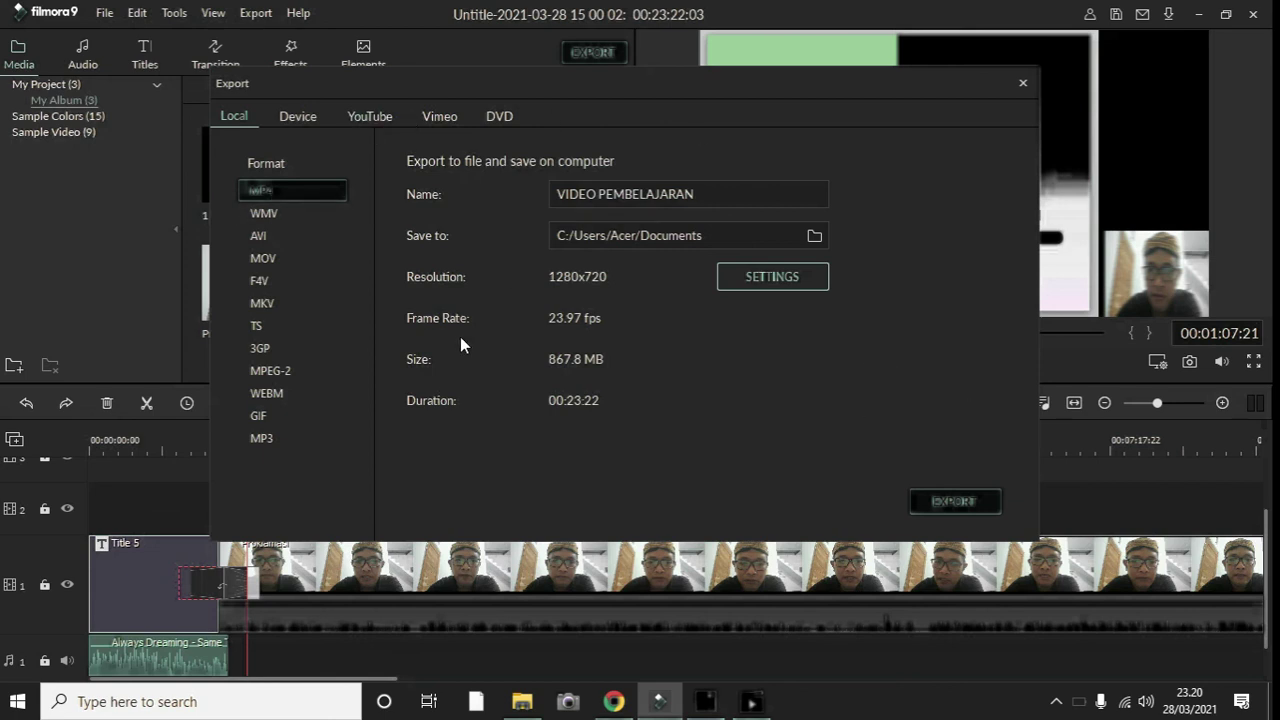
Start exporting VIDEO PEMBELAJARAN as a 1280x720 MP4, and abort the export.
left_click(921, 505)
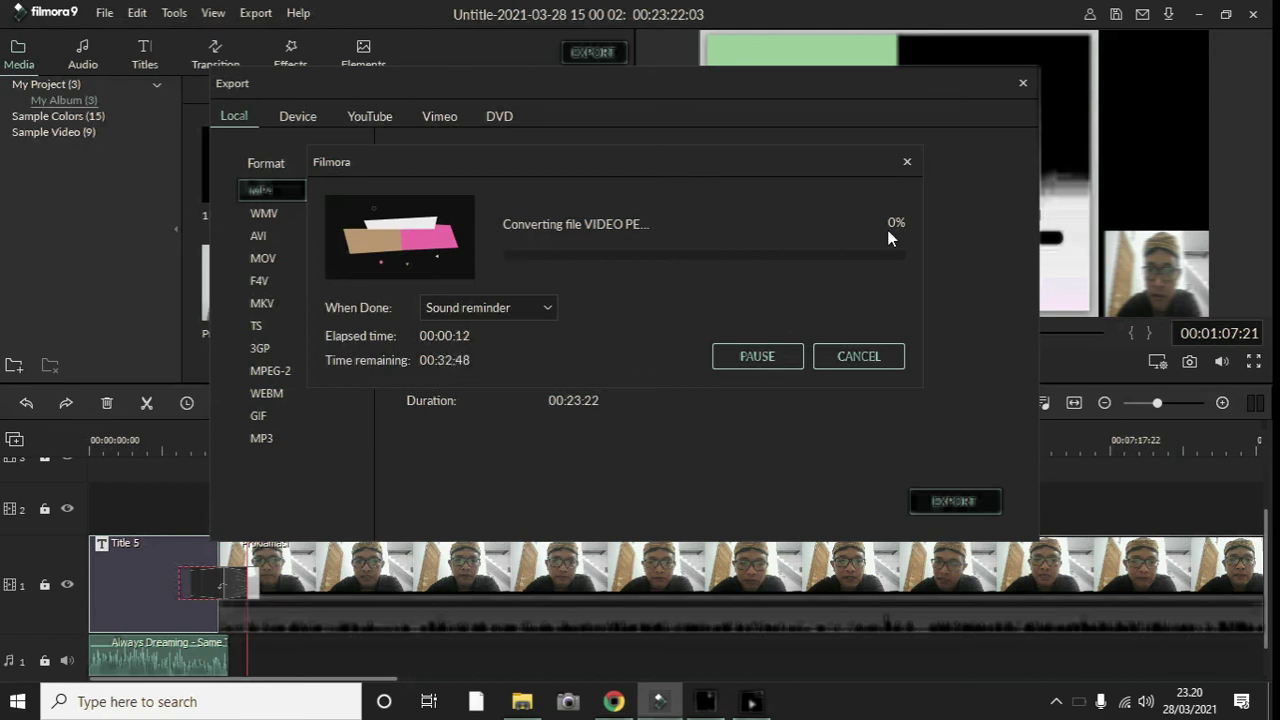
left_click(867, 359)
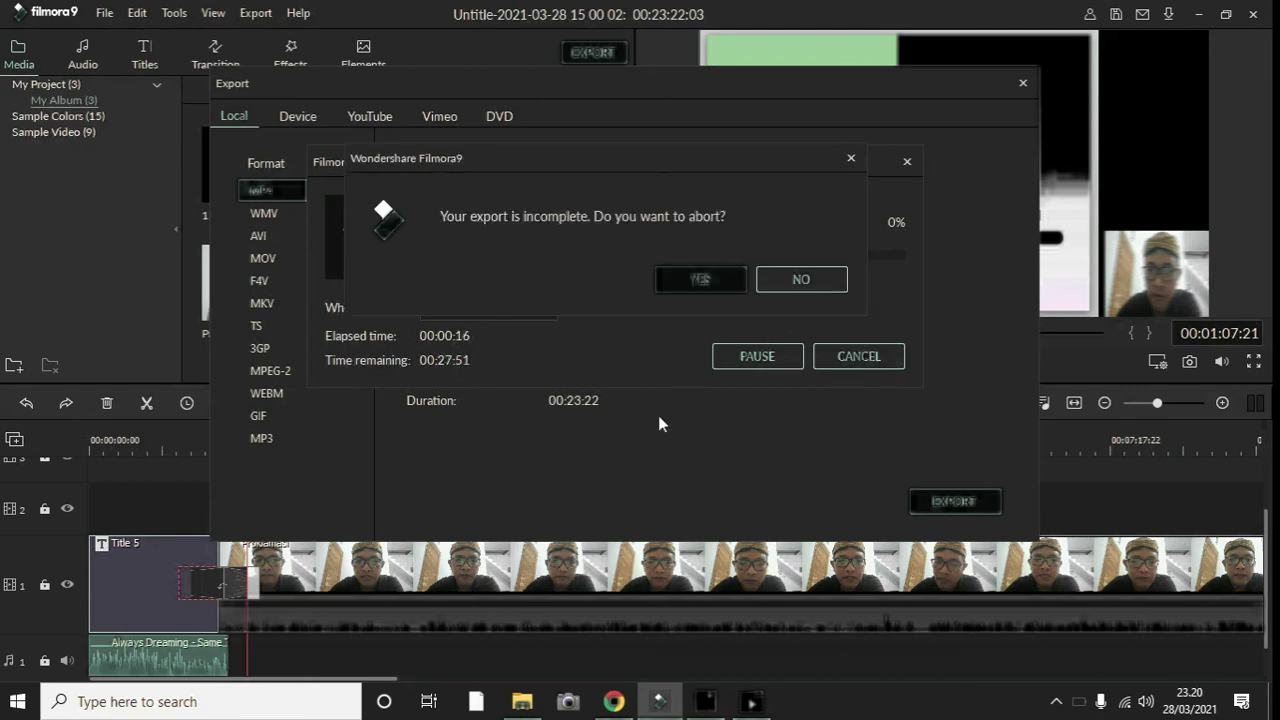
left_click(699, 279)
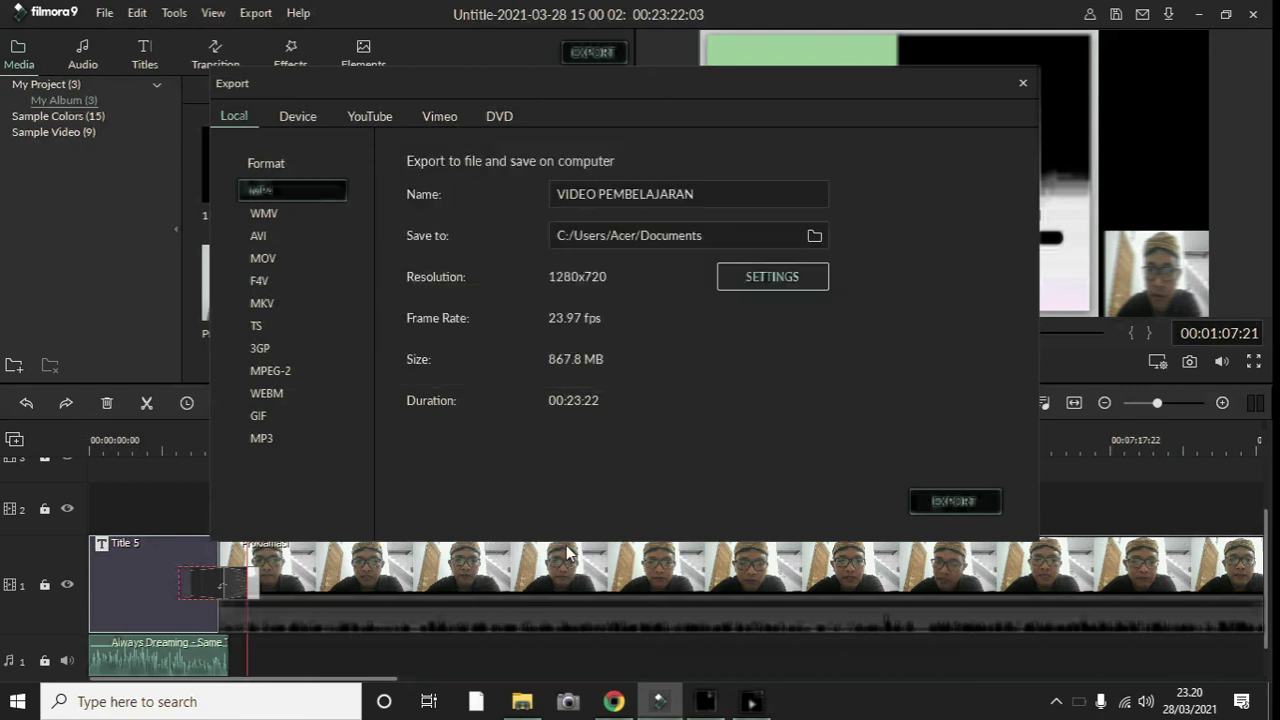
Switch to File Explorer, play part of the proklamasi ok video from the buat video folder, and minimize both windows.
left_click(522, 701)
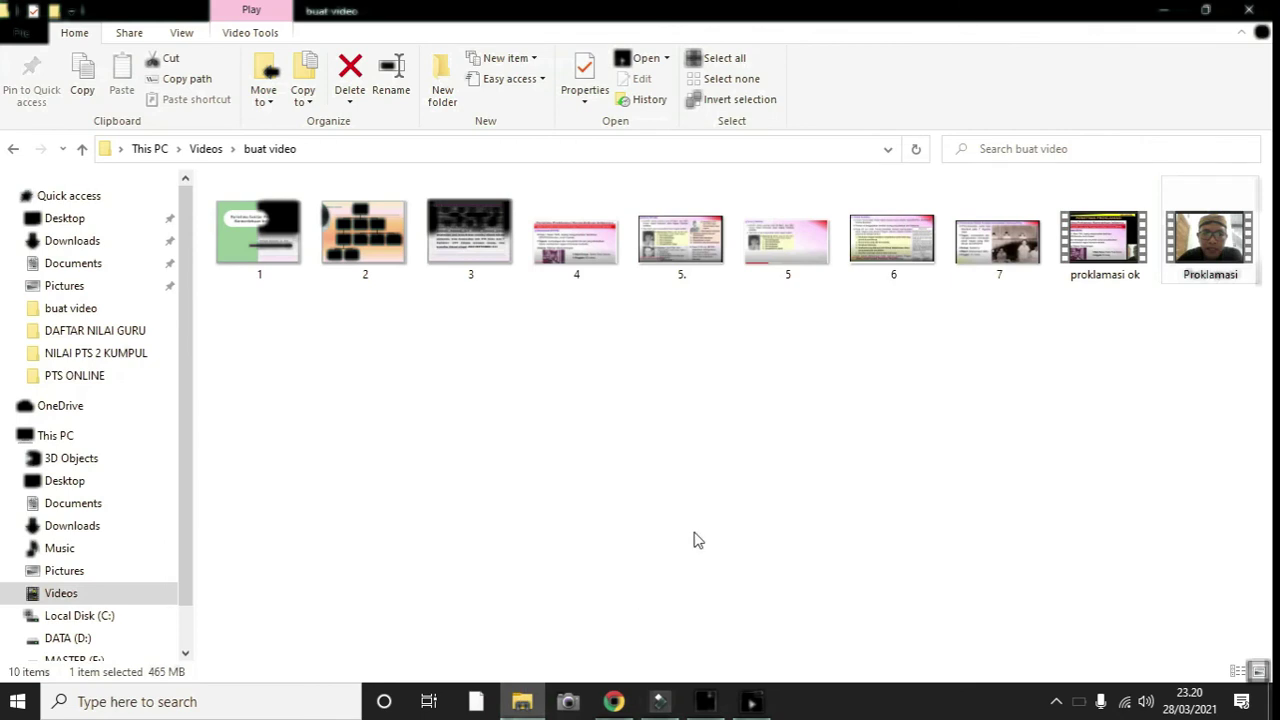
left_click(1104, 258)
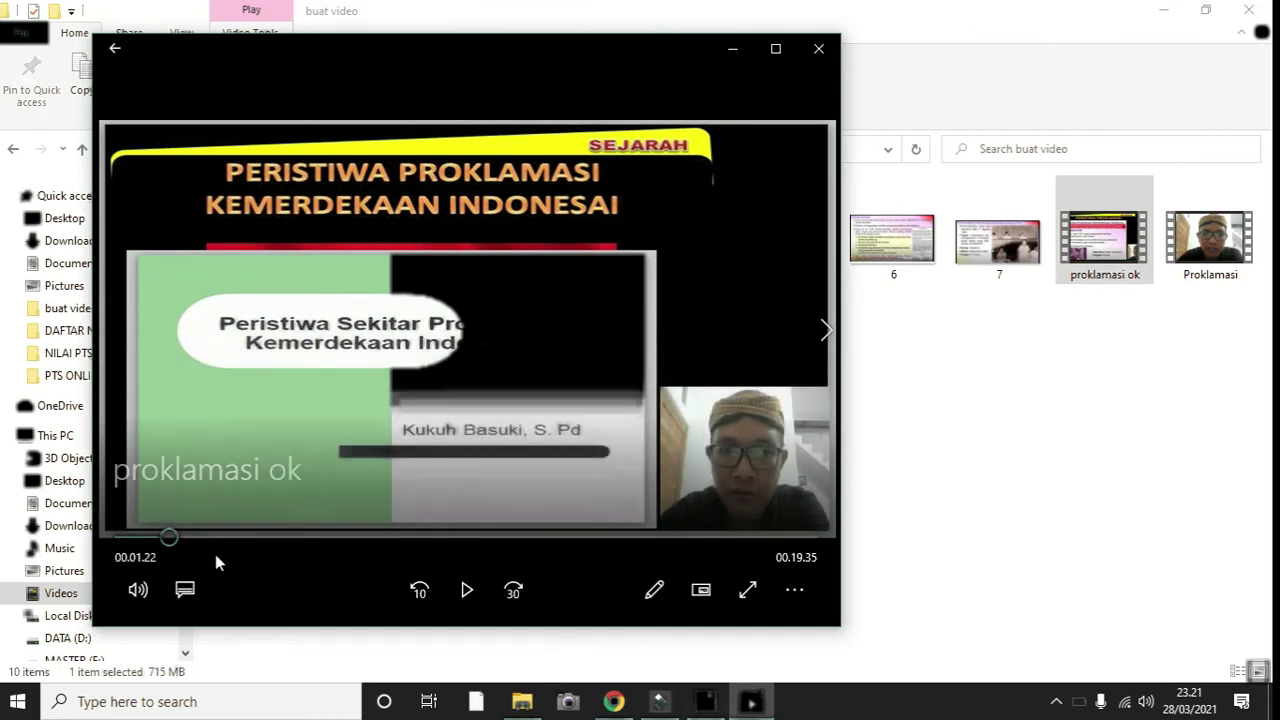
left_click(466, 590)
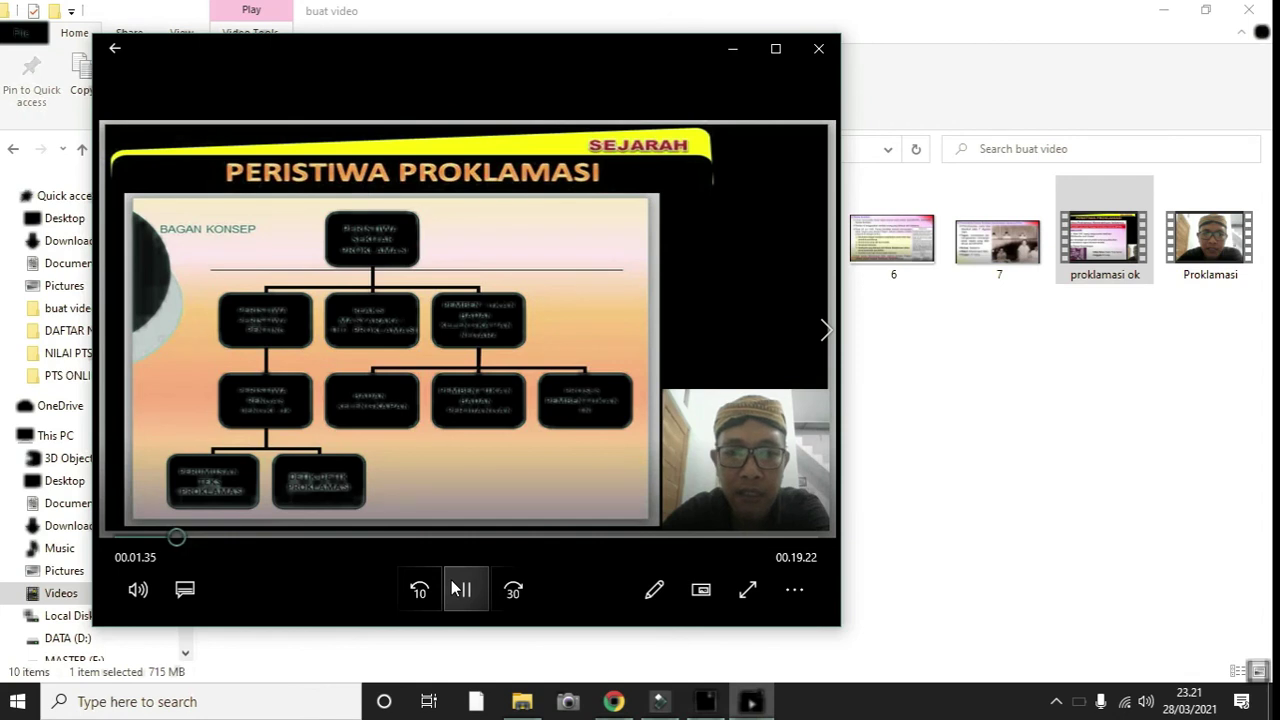
left_click(455, 589)
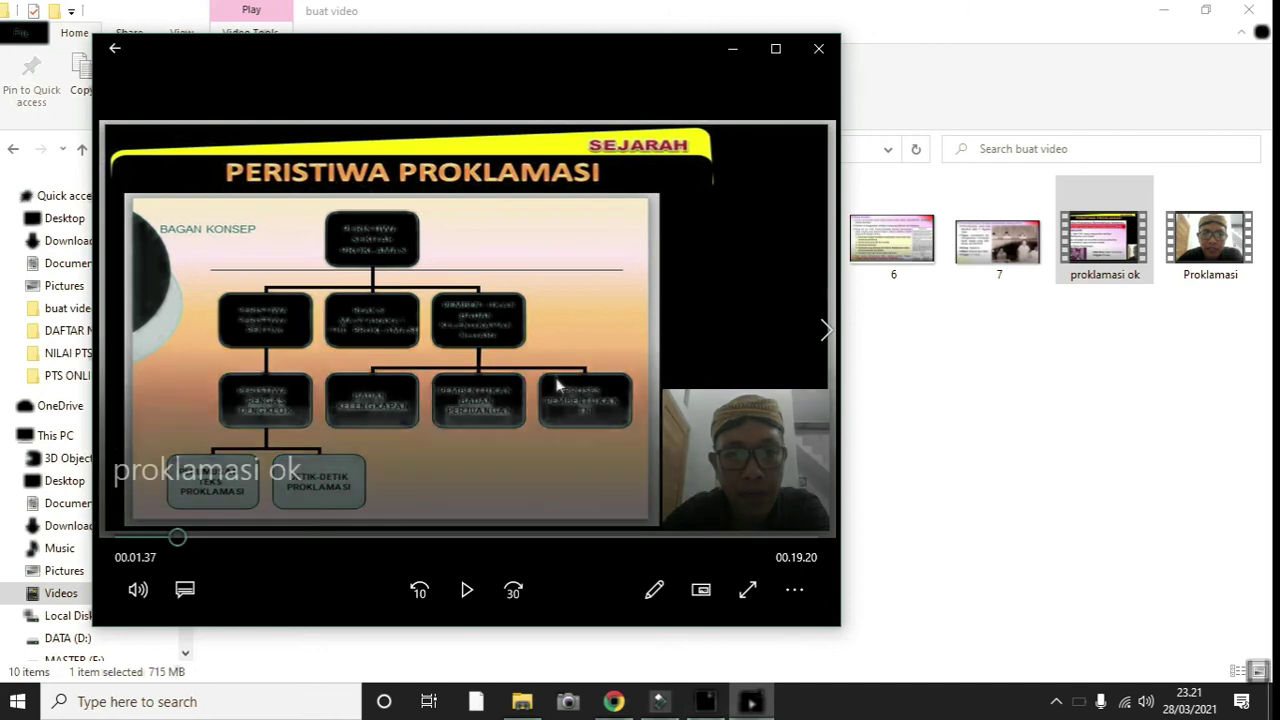
left_click(733, 53)
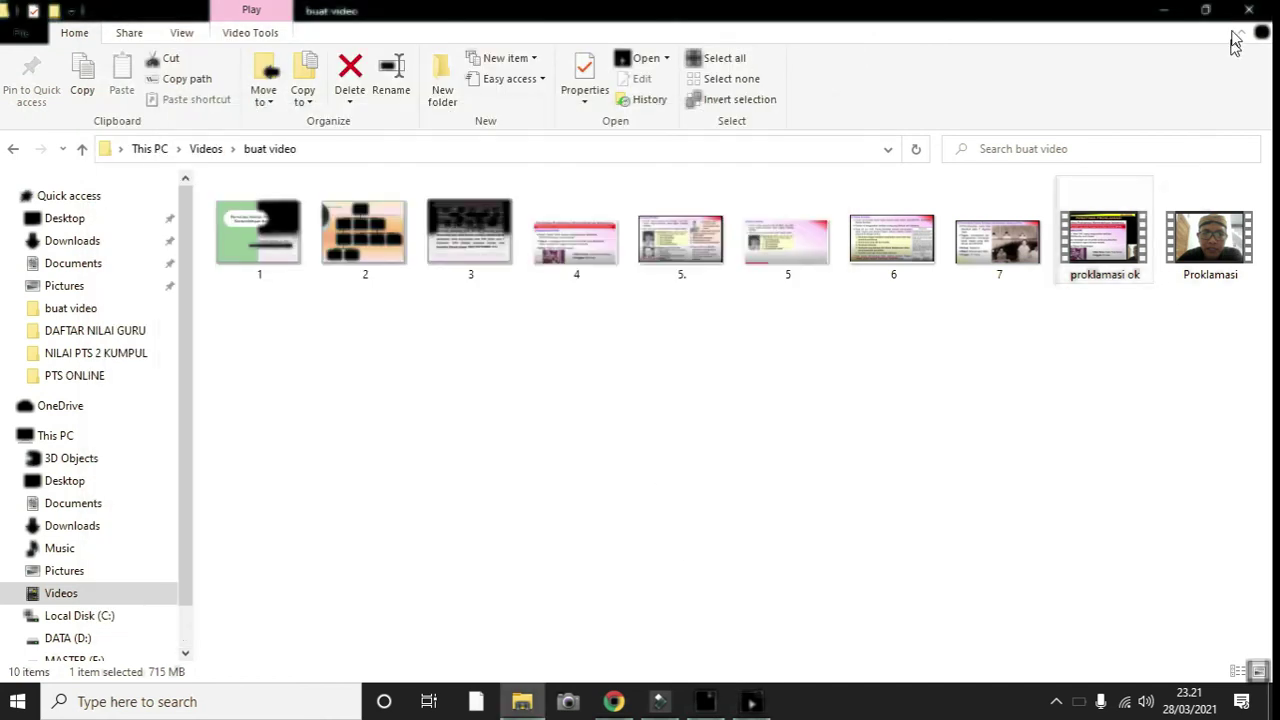
left_click(1163, 10)
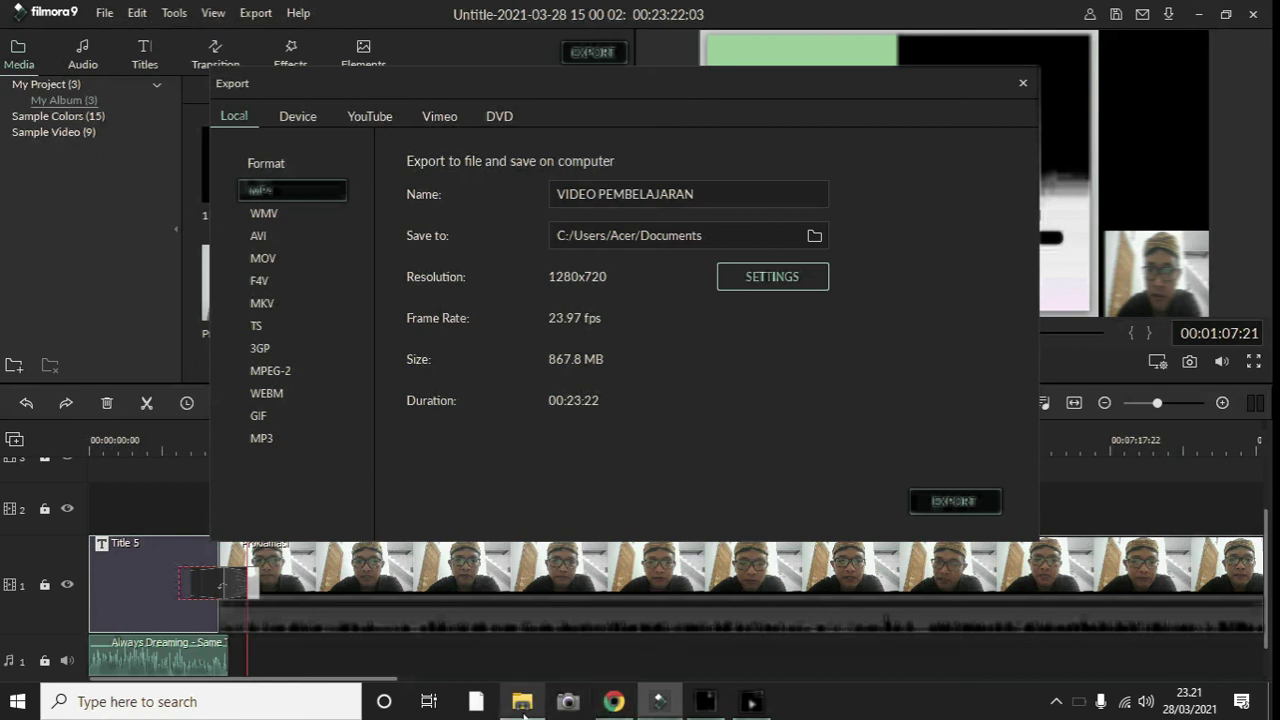
Return to Filmora9, close the Export dialog and minimize the program to the desktop.
left_click(674, 702)
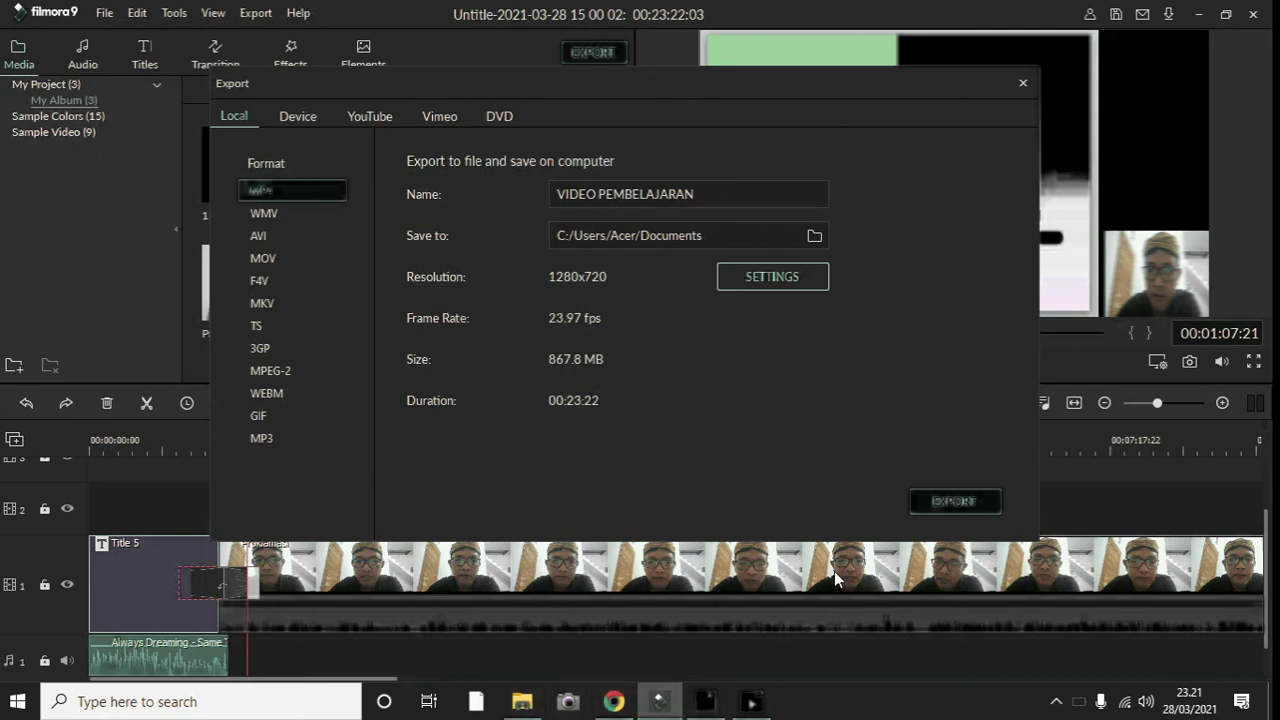
left_click(1022, 84)
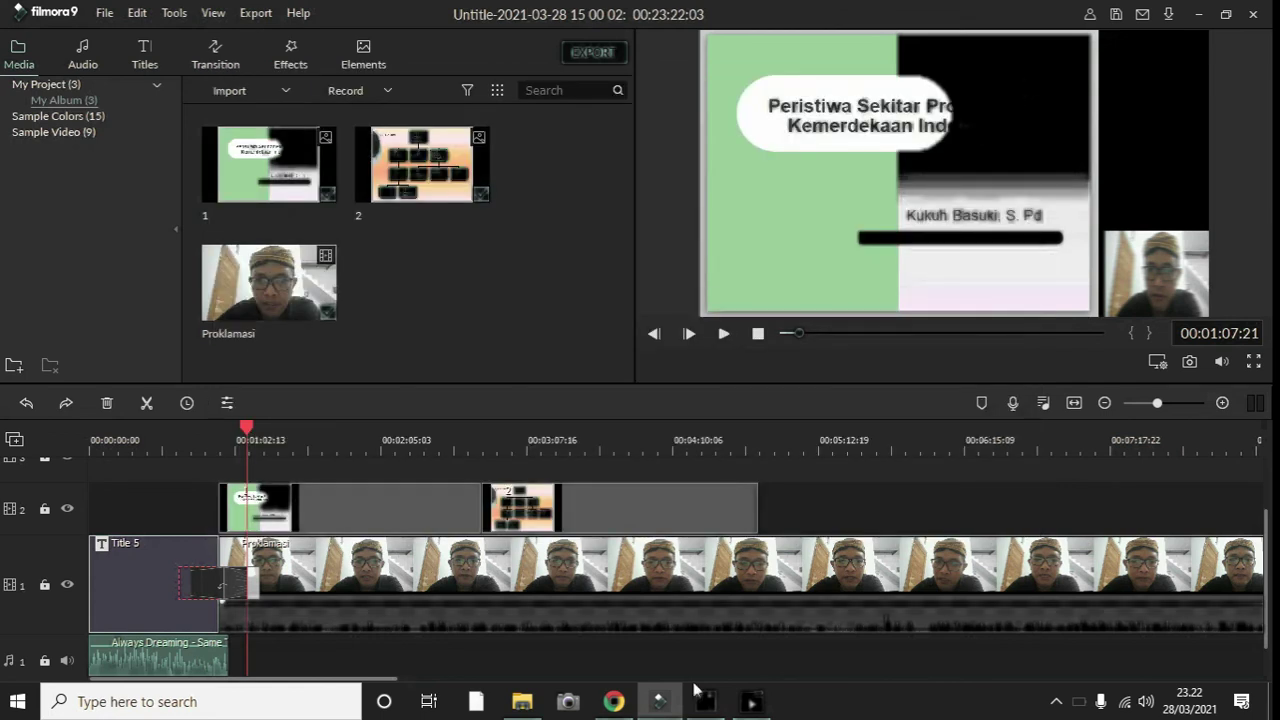
left_click(1198, 14)
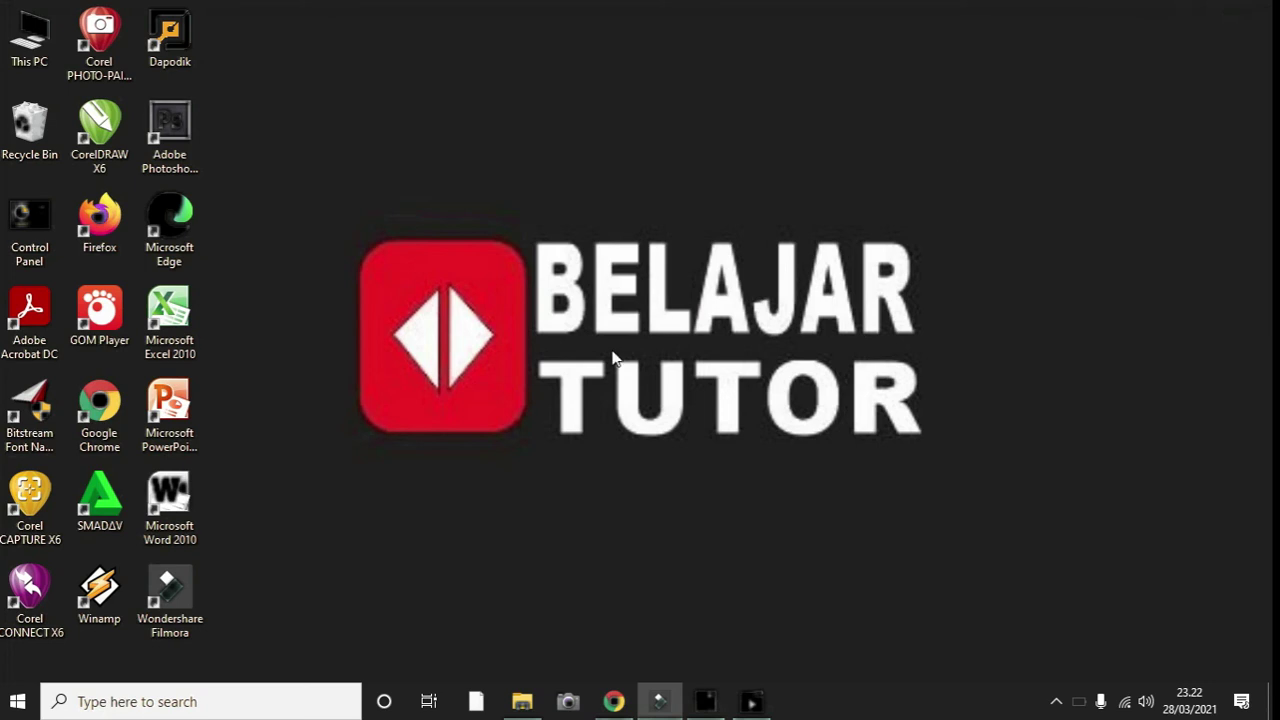